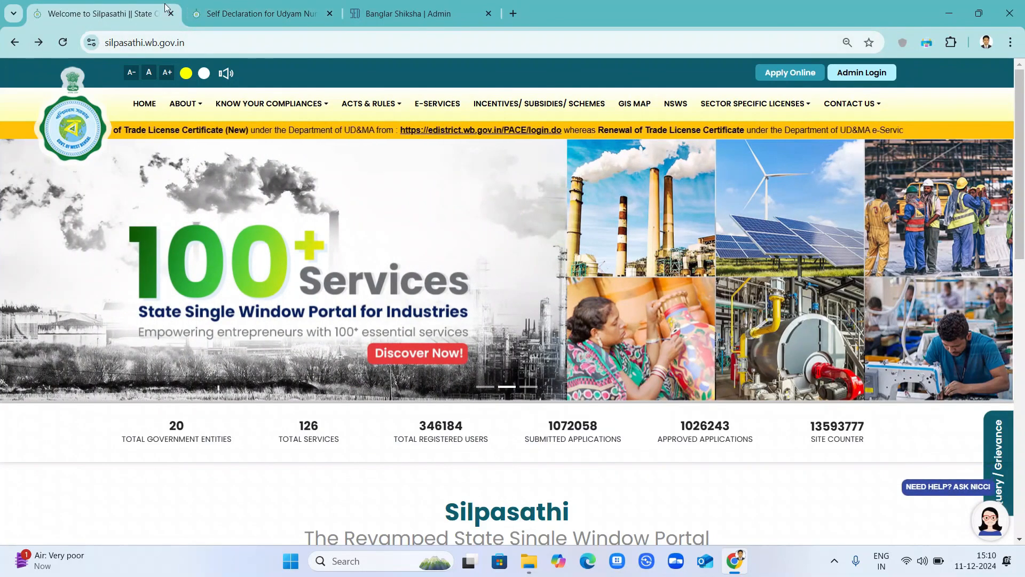
Switch to the Udyam self-declaration tab and open a new blank browser tab.
left_click(262, 14)
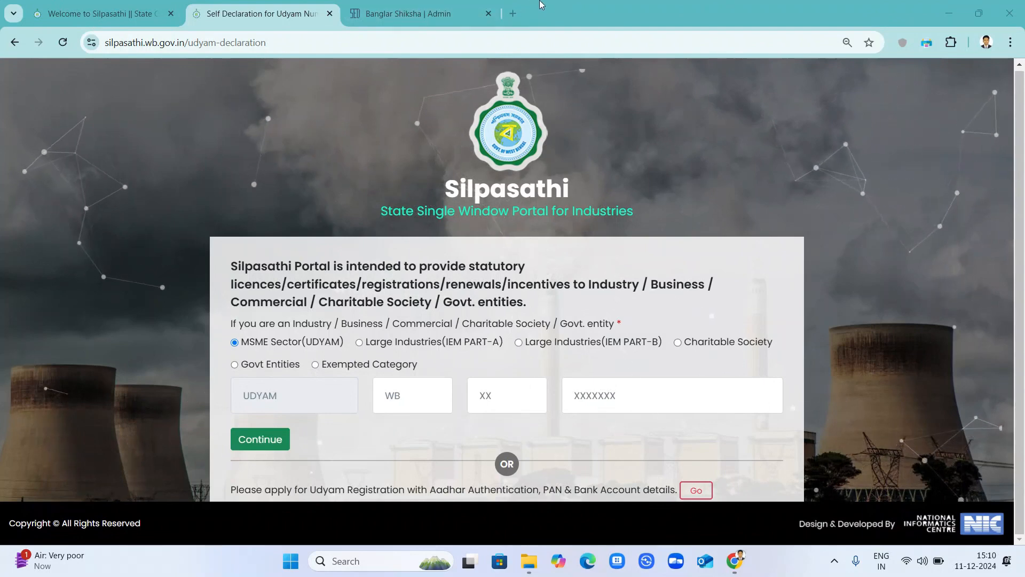
left_click(514, 14)
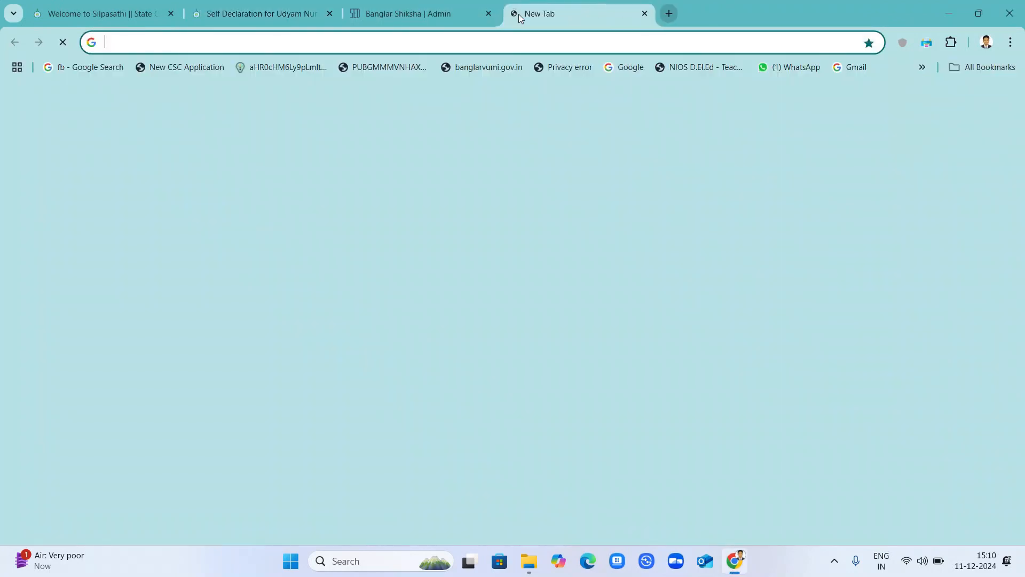
Search 'silpa' on Google, open the Silpasathi Udyam self-declaration page, and return to the first tab.
left_click(439, 37)
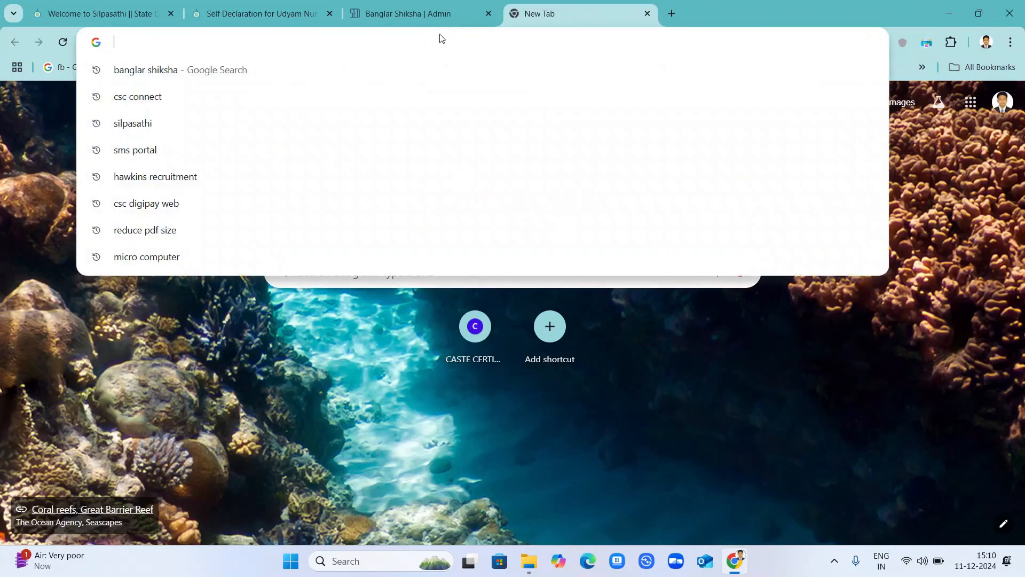
type("silpa")
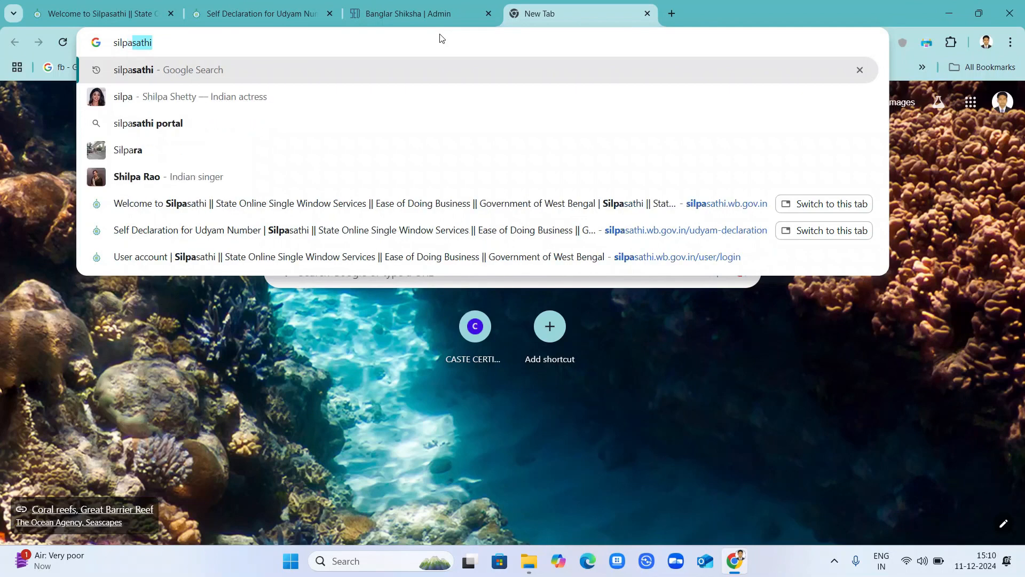
key("Return")
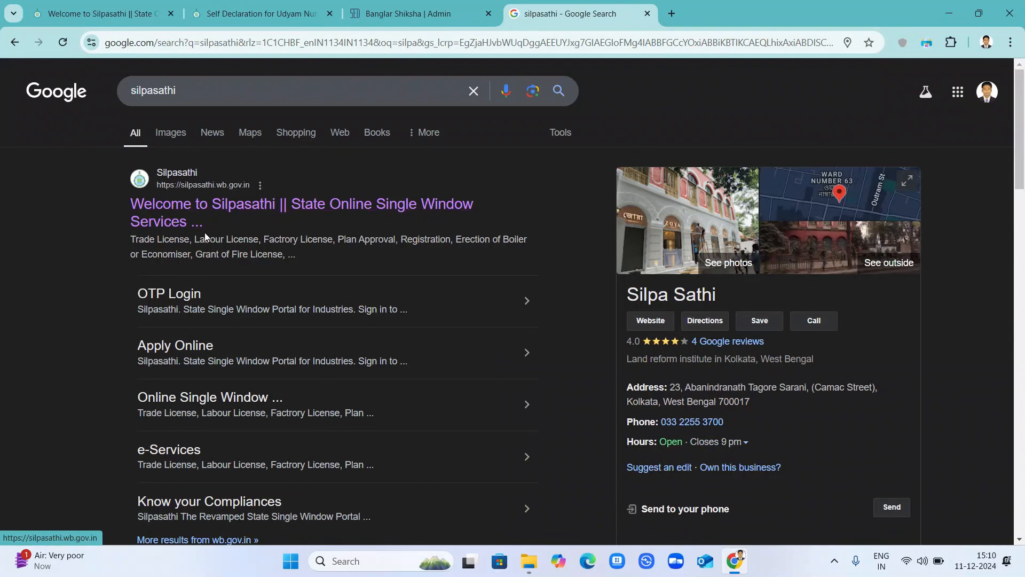
left_click(353, 203)
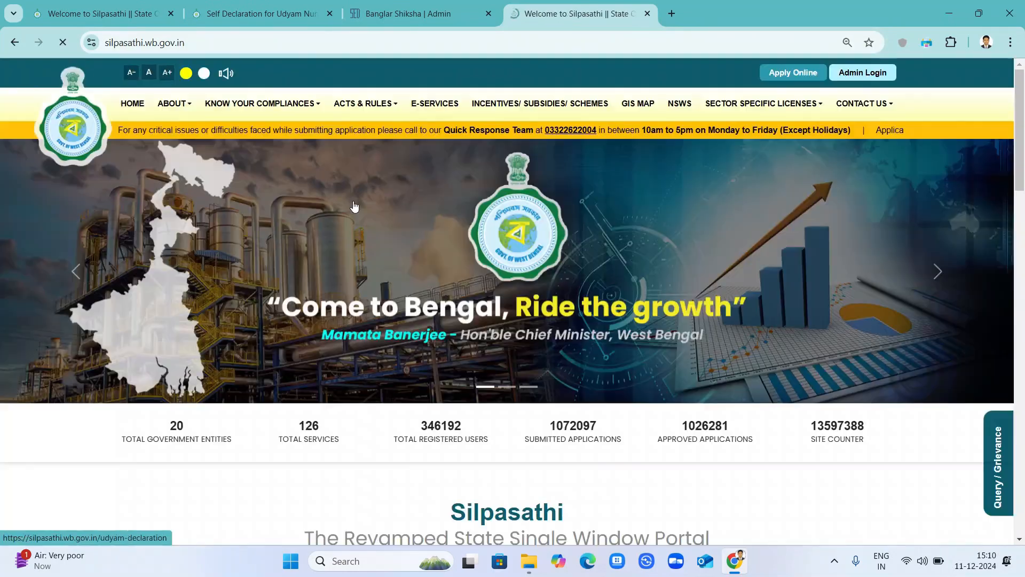
left_click(720, 169)
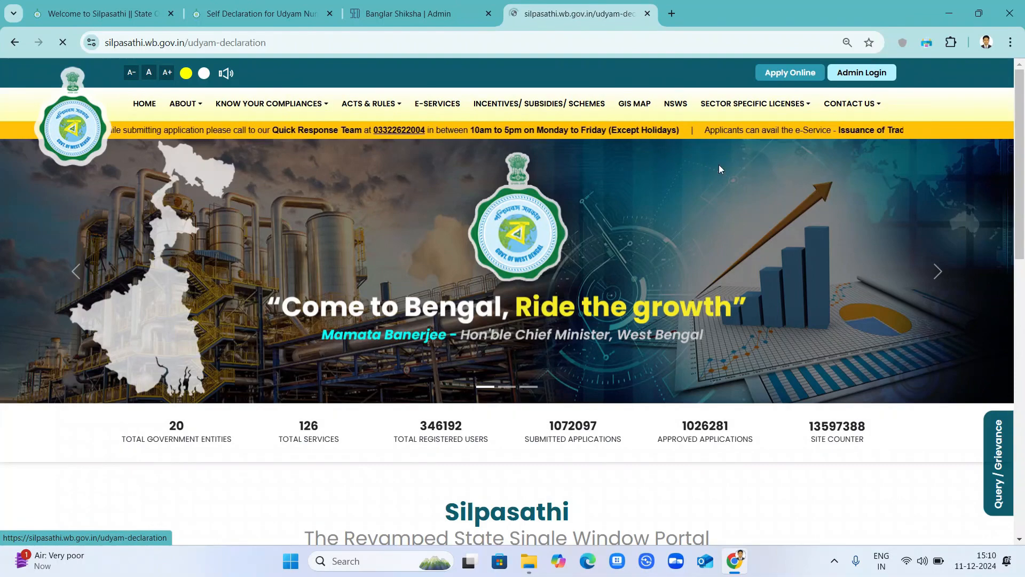
key("ctrl+Page_Up")
key("ctrl+Page_Up")
key("ctrl+Page_Up")
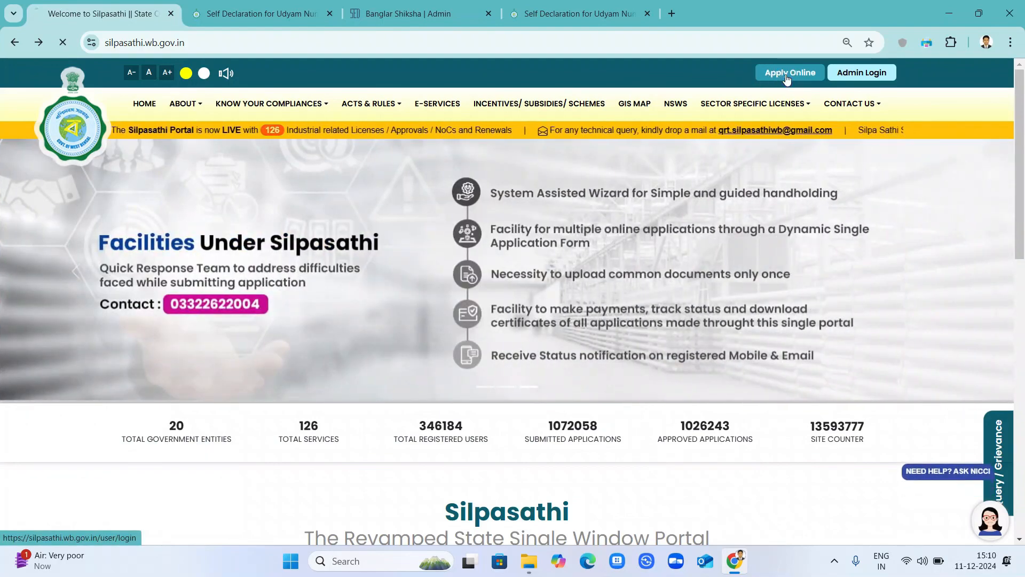
Start an online application from the Silpasathi home page's Apply Online button.
left_click(787, 78)
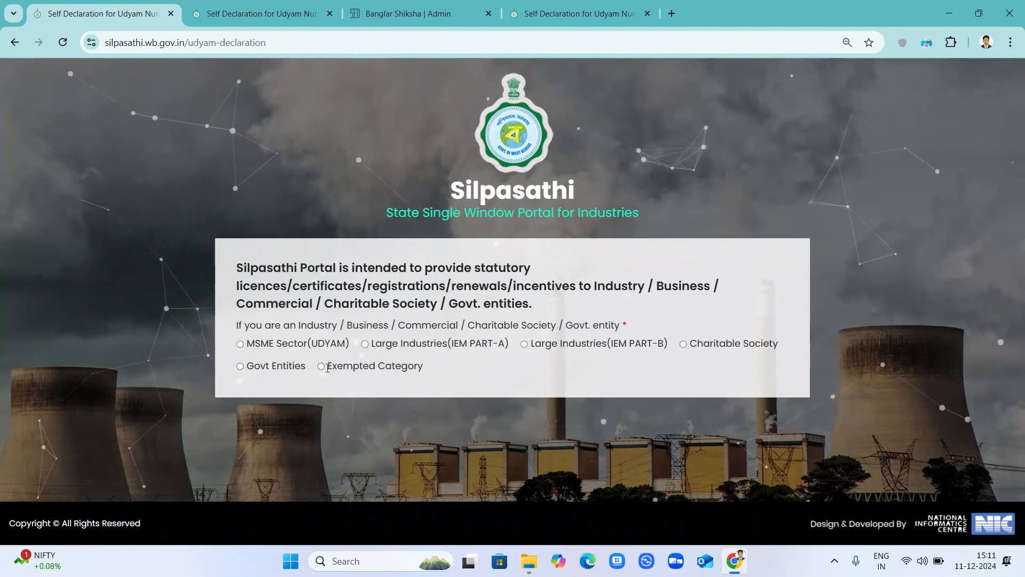
Choose MSME Sector (UDYAM) and click into the third and last Udyam number fields.
left_click(239, 344)
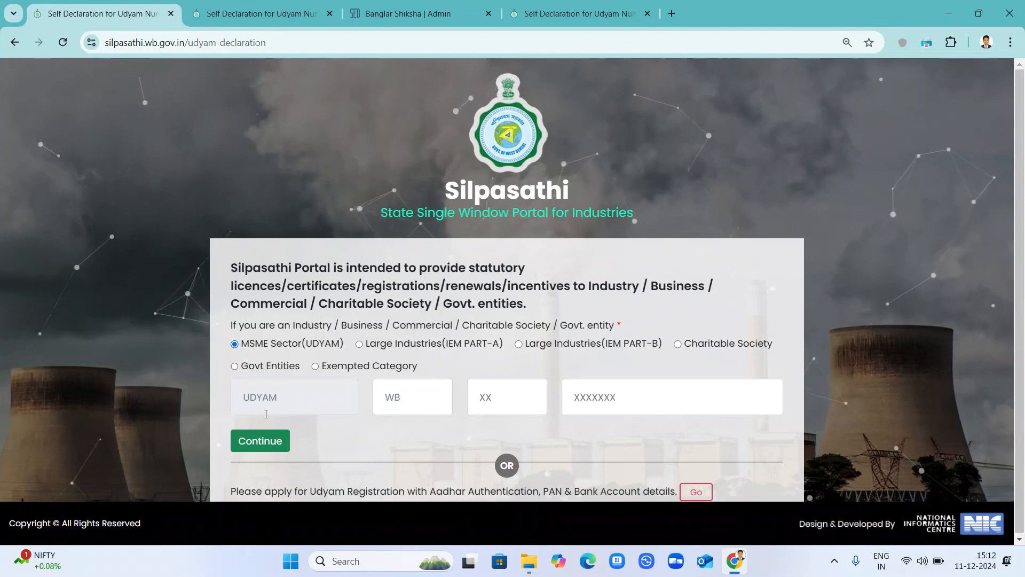
left_click(493, 393)
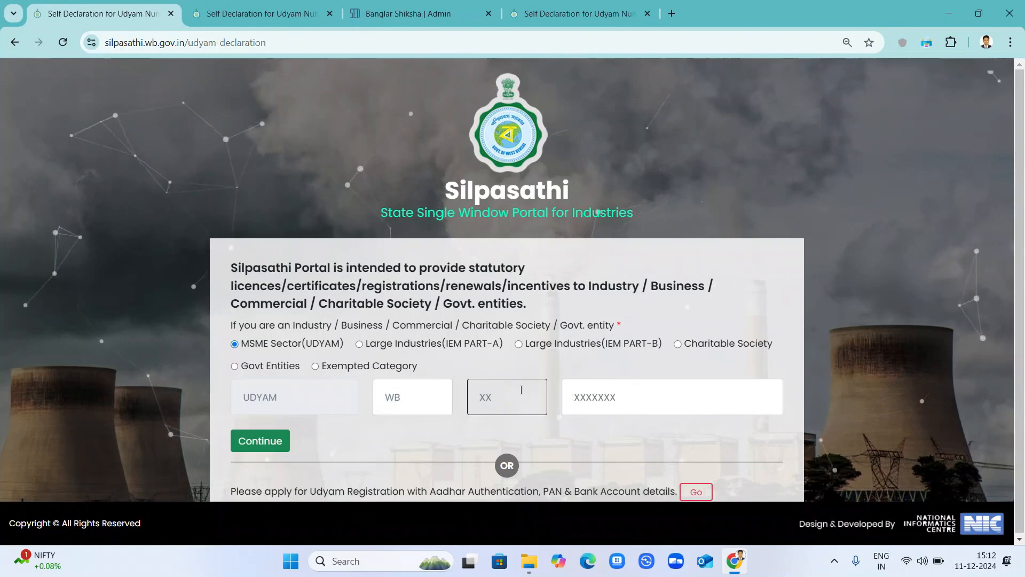
left_click(582, 386)
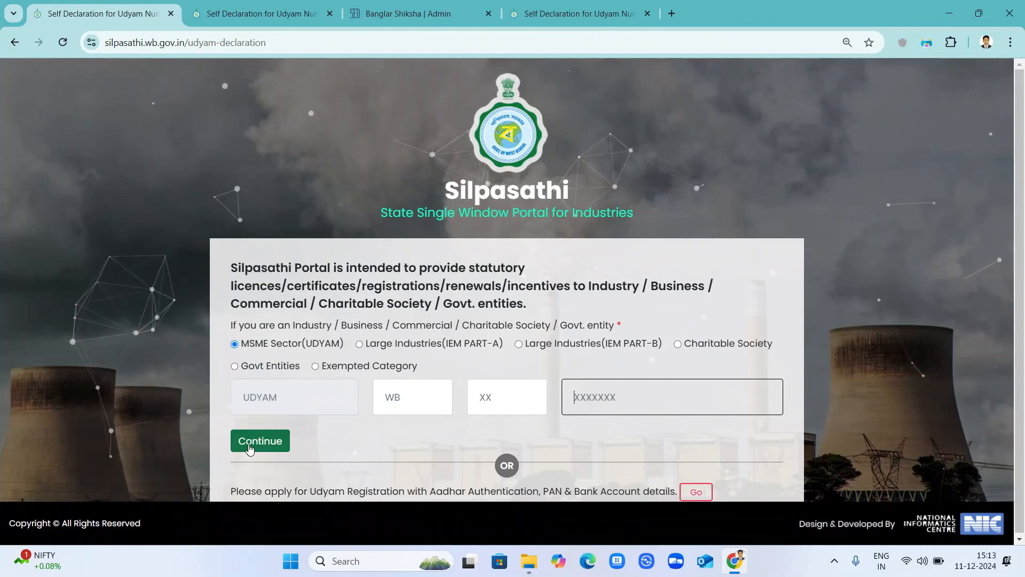
Check the other declaration tabs, then go back twice to the Silpasathi home page.
left_click(288, 6)
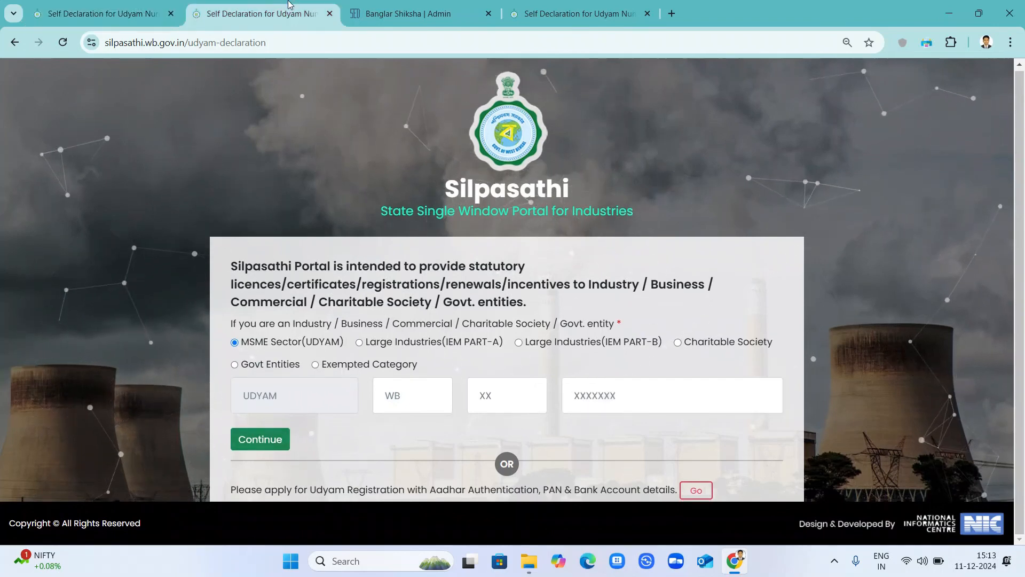
left_click(126, 8)
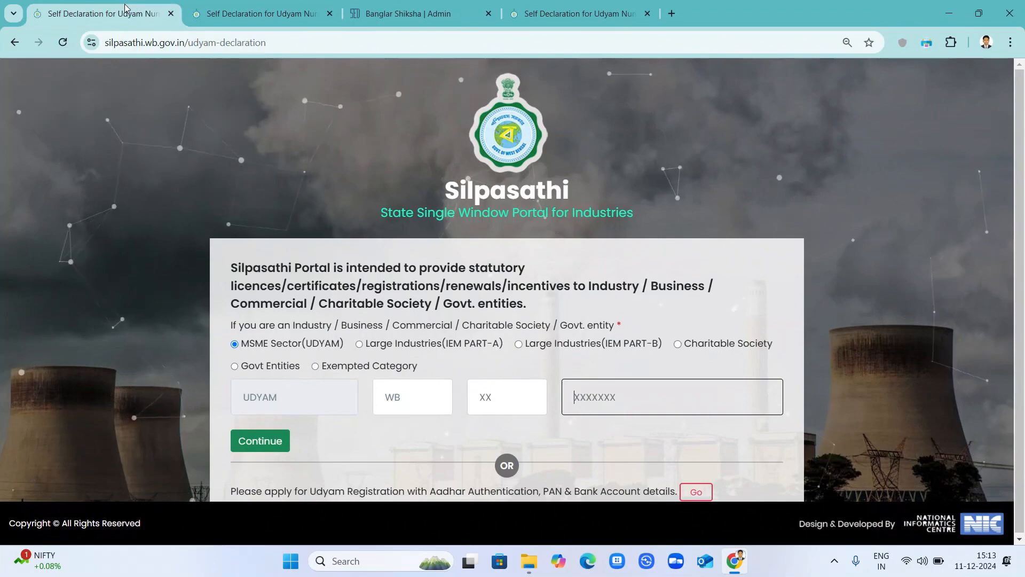
left_click(568, 4)
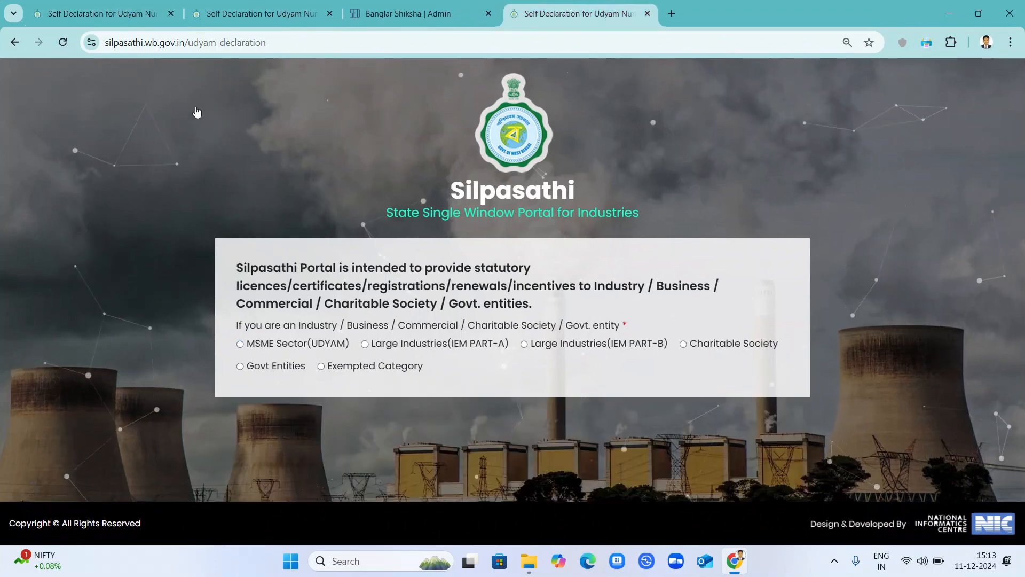
left_click(114, 15)
left_click(14, 42)
left_click(15, 43)
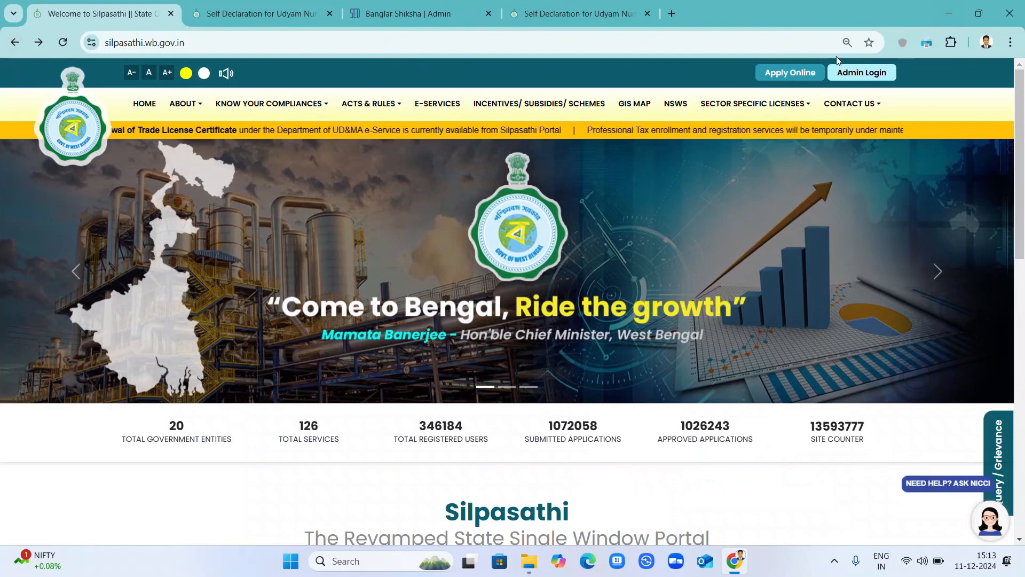
Open the Silpasathi sign-in page and begin entering the username, dismissing saved-login suggestions.
left_click(804, 73)
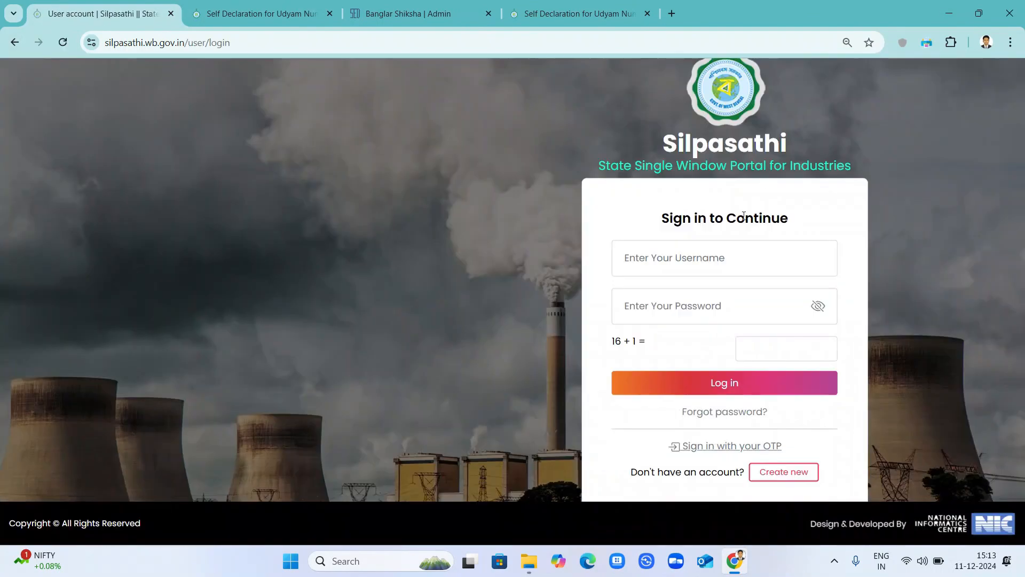
left_click(679, 251)
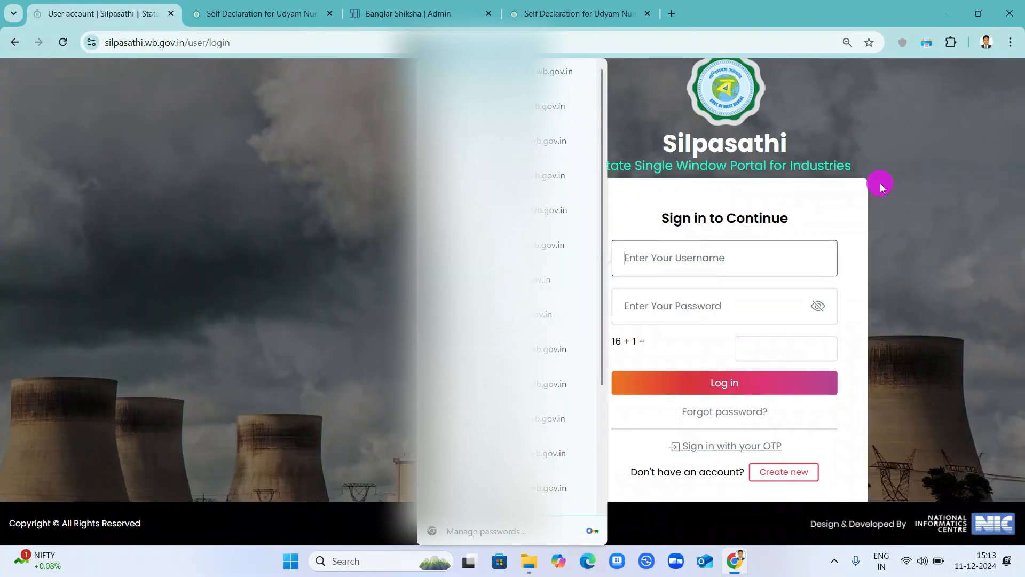
left_click(880, 184)
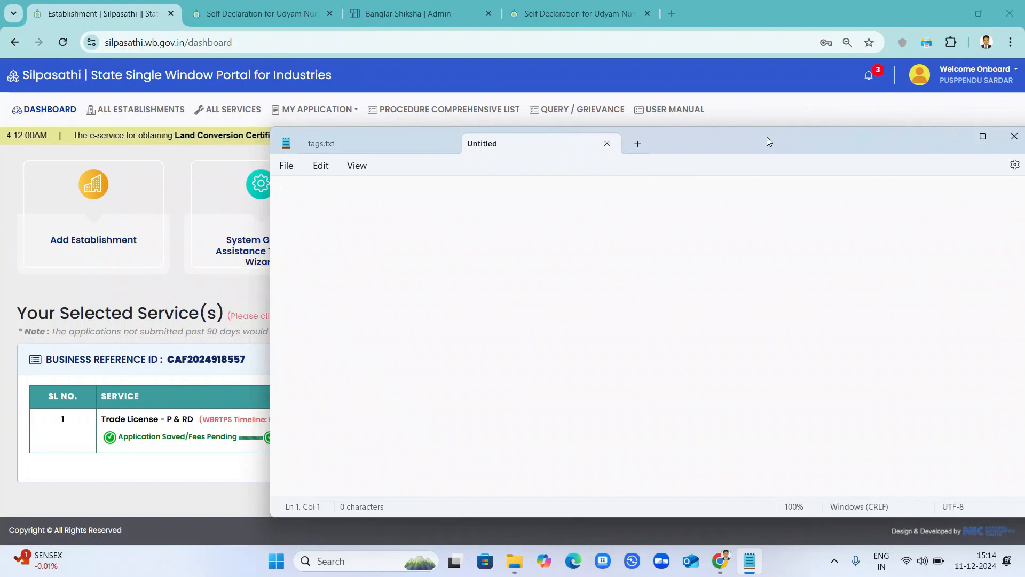
Type '1' in Notepad to begin the numbered list of required documents.
type("1")
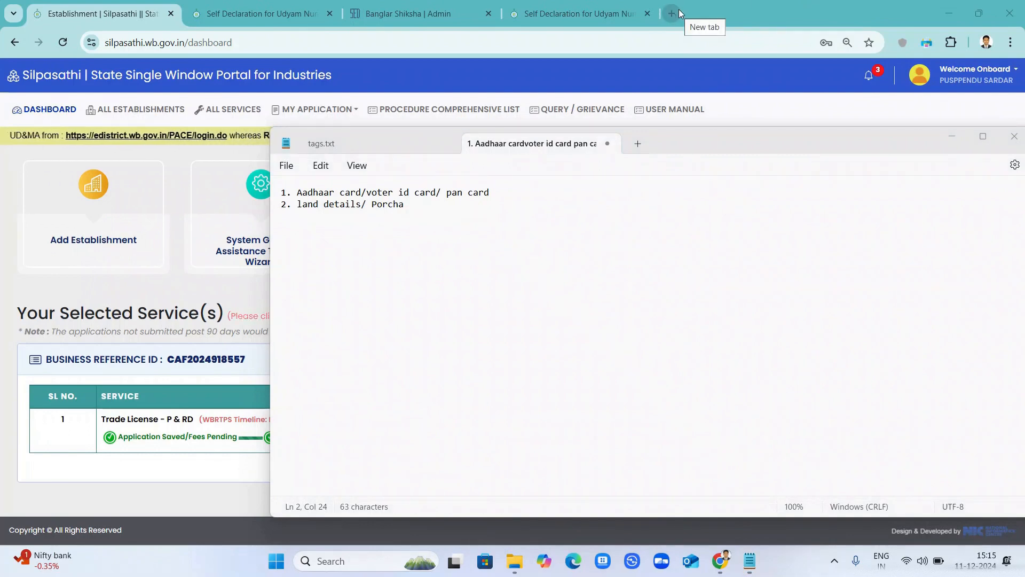
In a new tab, search Google for 'banglar bhumi' and open the official Banglarbhumi site.
left_click(671, 13)
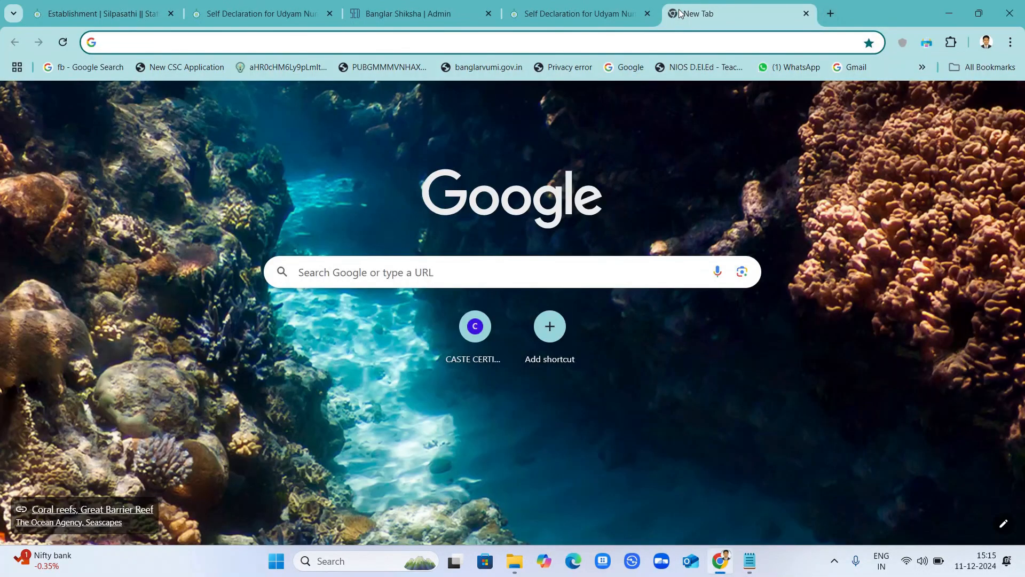
left_click(299, 44)
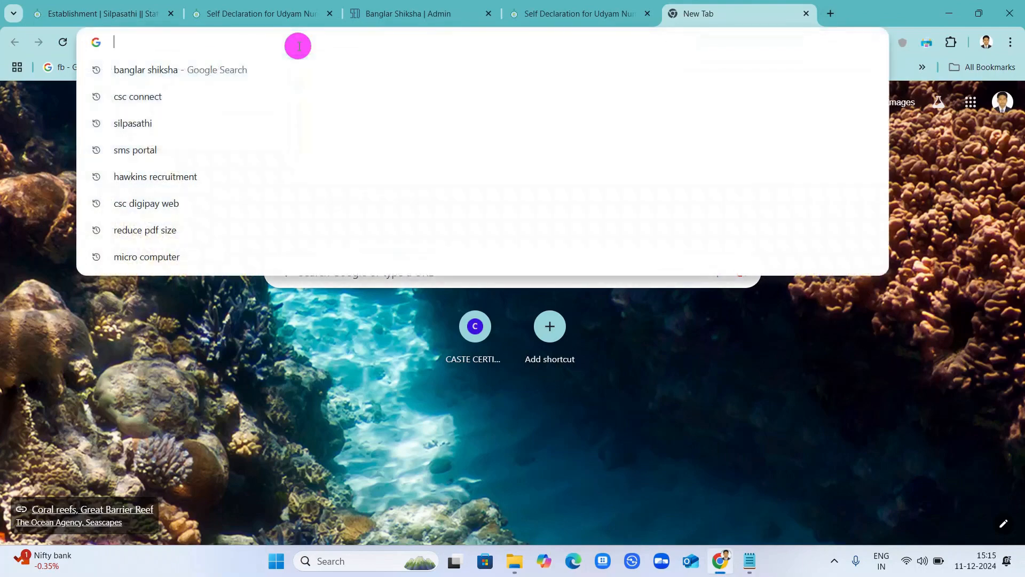
type("bang")
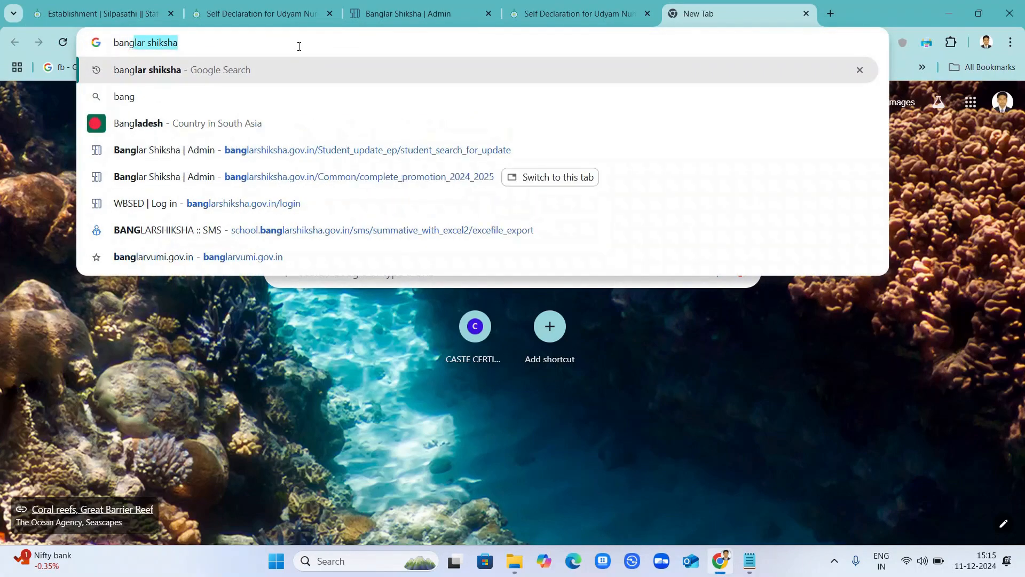
type("lar bh")
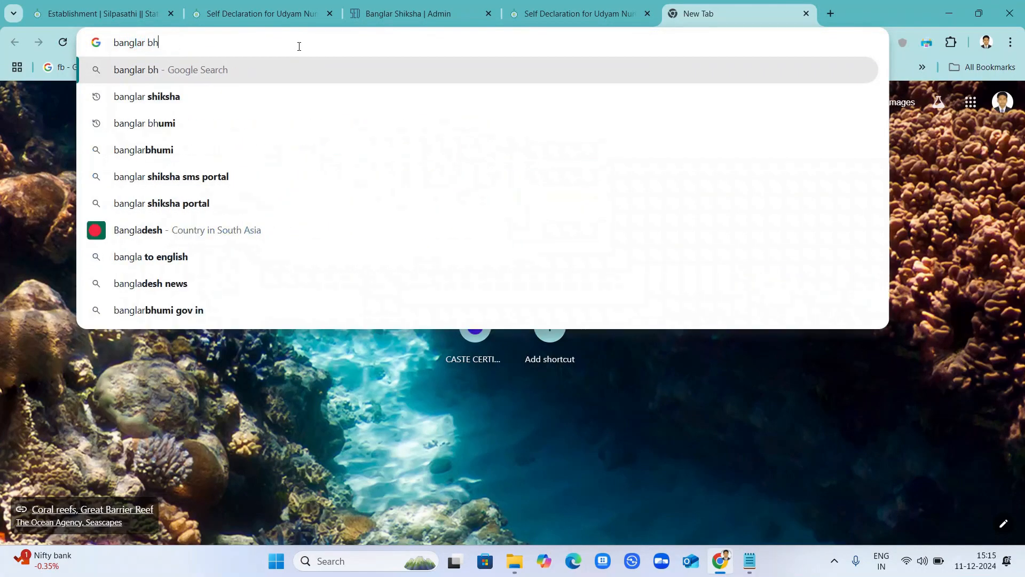
type("umi")
key("Return")
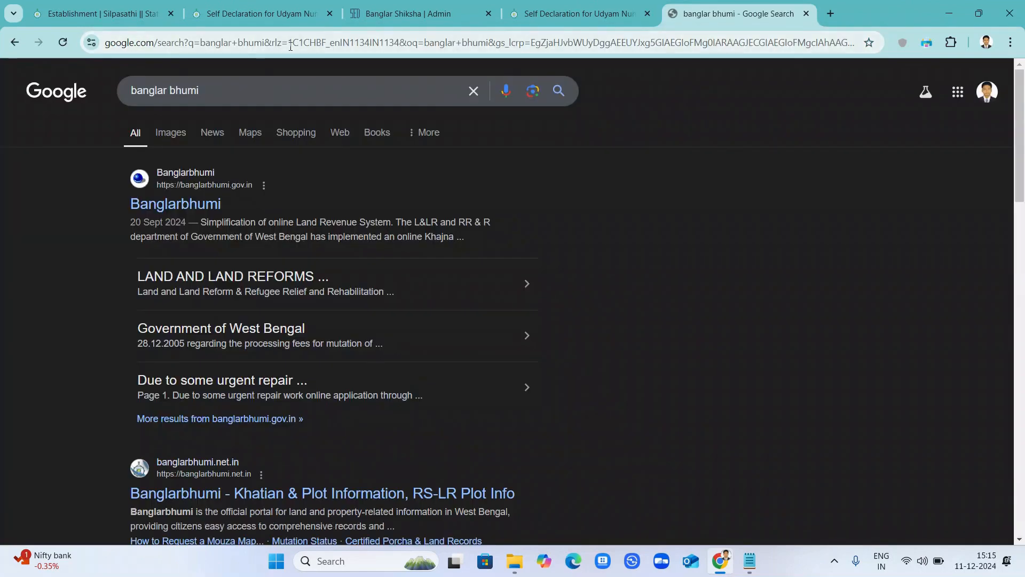
left_click(173, 207)
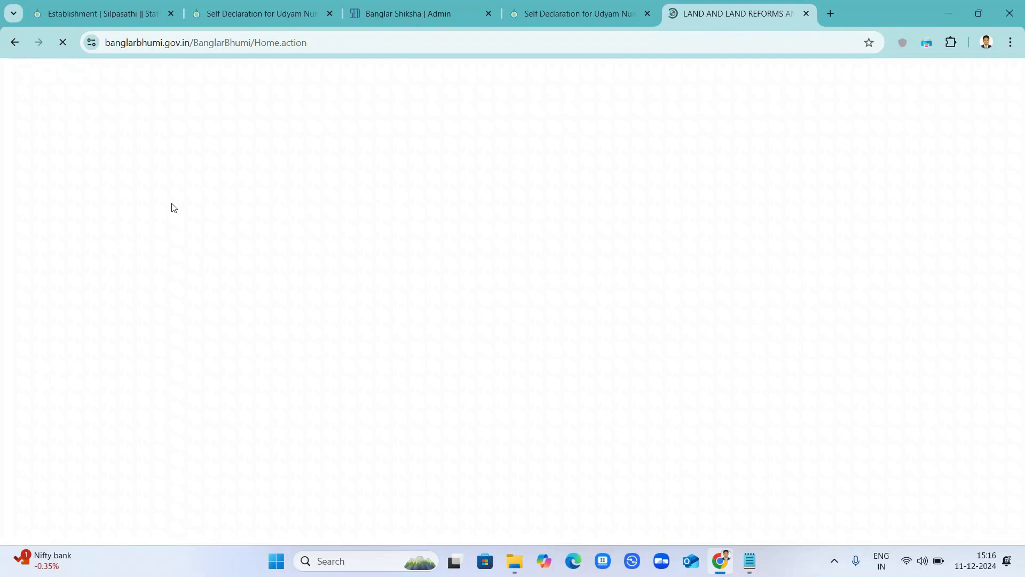
Look over the open tabs and dismiss the Banglarbhumi land revenue system notice.
left_click(568, 7)
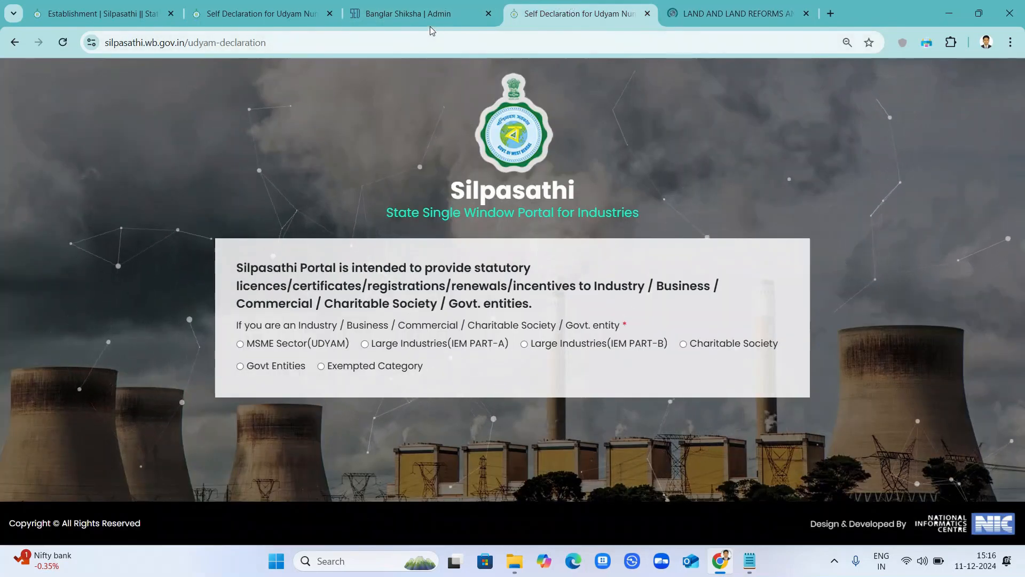
left_click(410, 14)
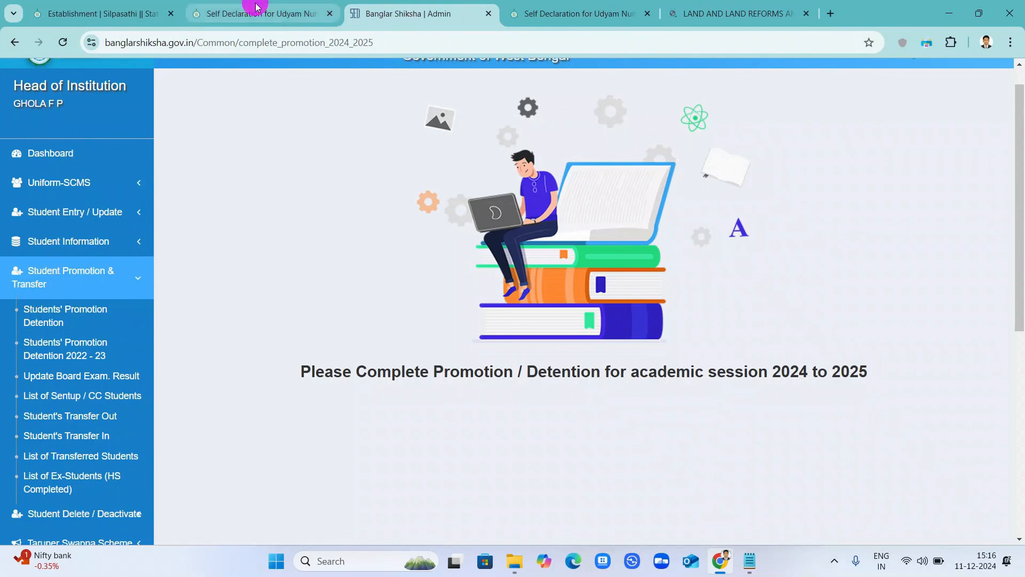
left_click(256, 7)
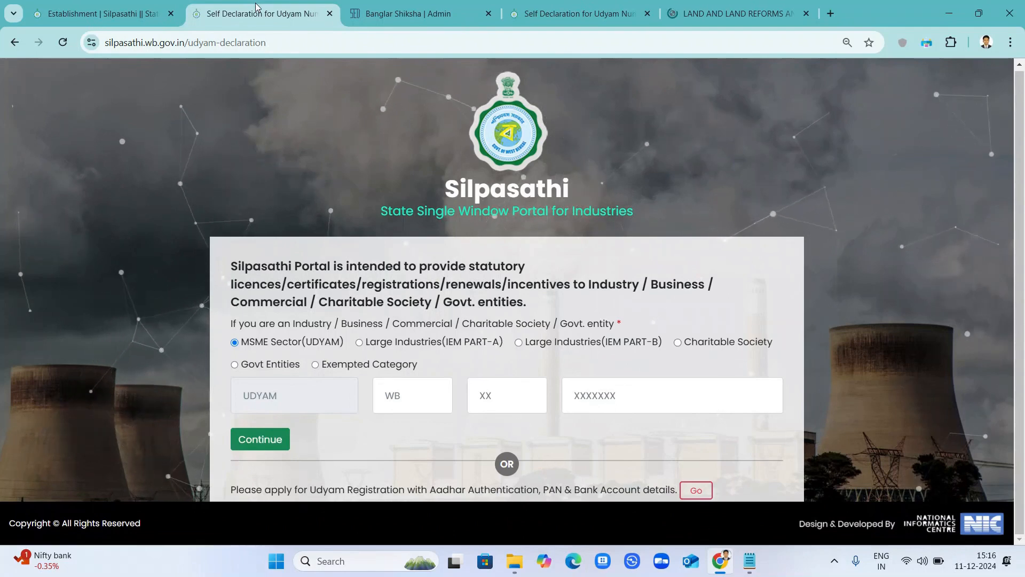
left_click(706, 7)
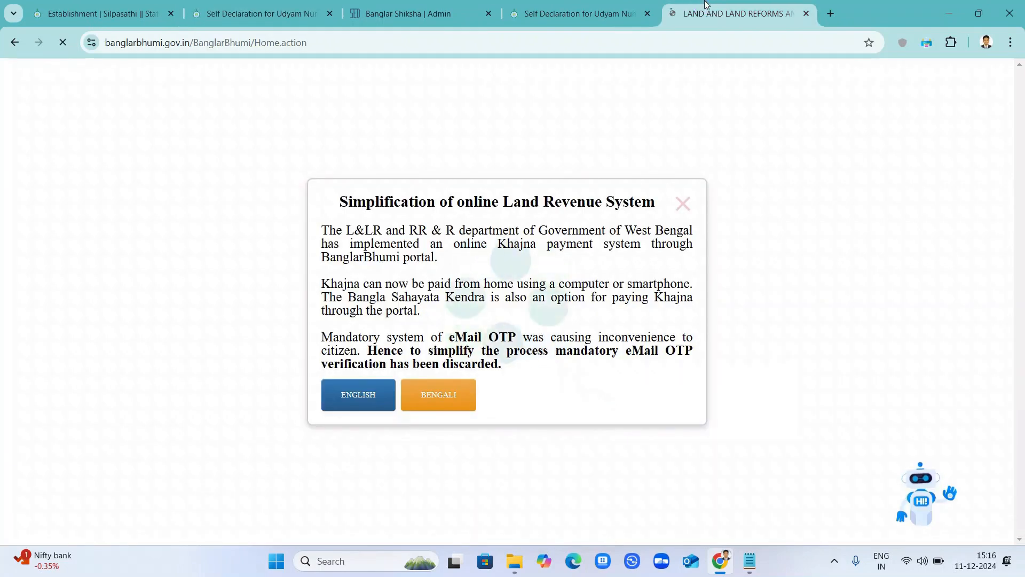
left_click(684, 200)
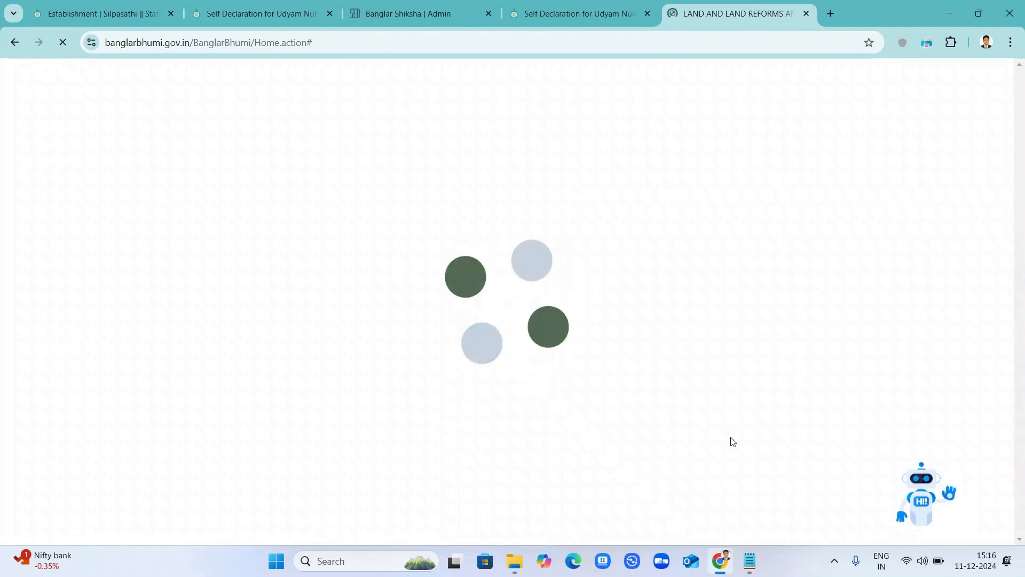
key("alt+Tab")
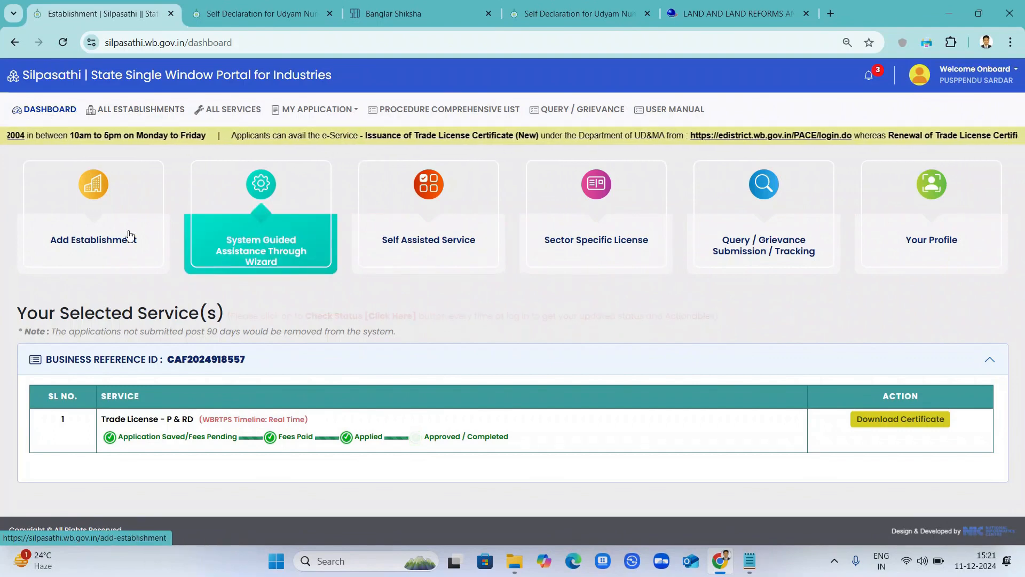
Search 'trade' under All Services and select the Trade License - P & RD service.
left_click(240, 114)
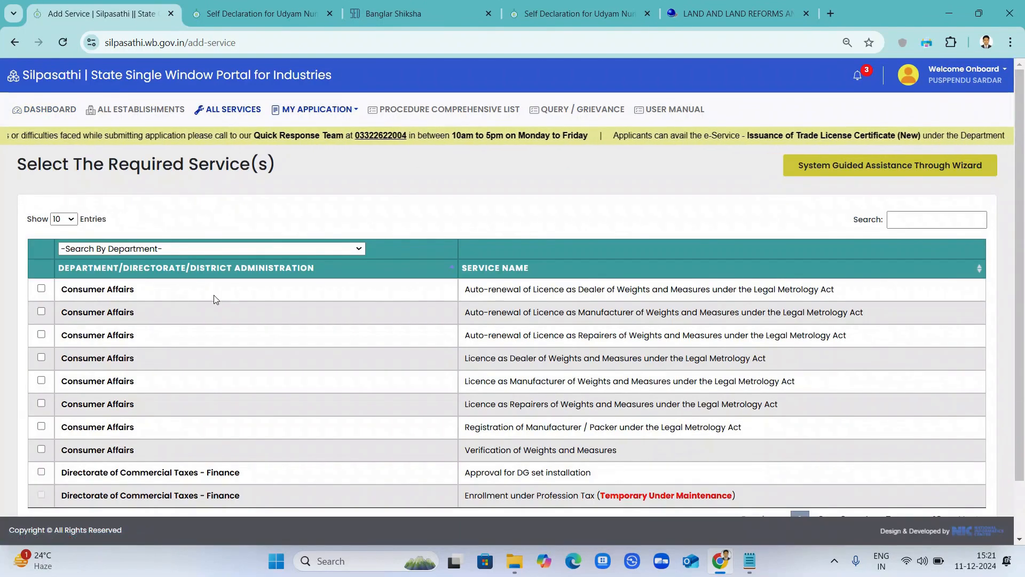
left_click(903, 222)
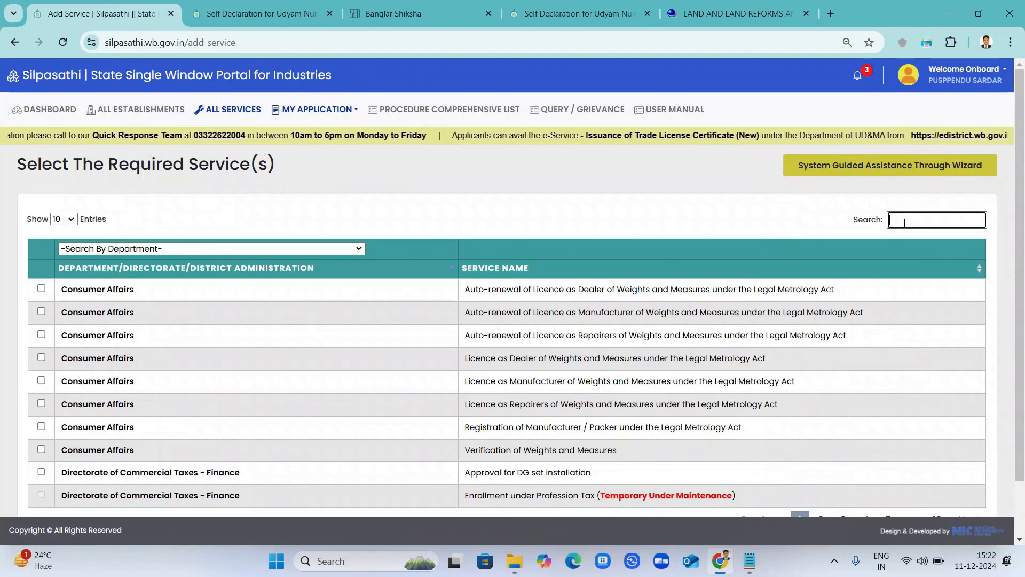
type("trade")
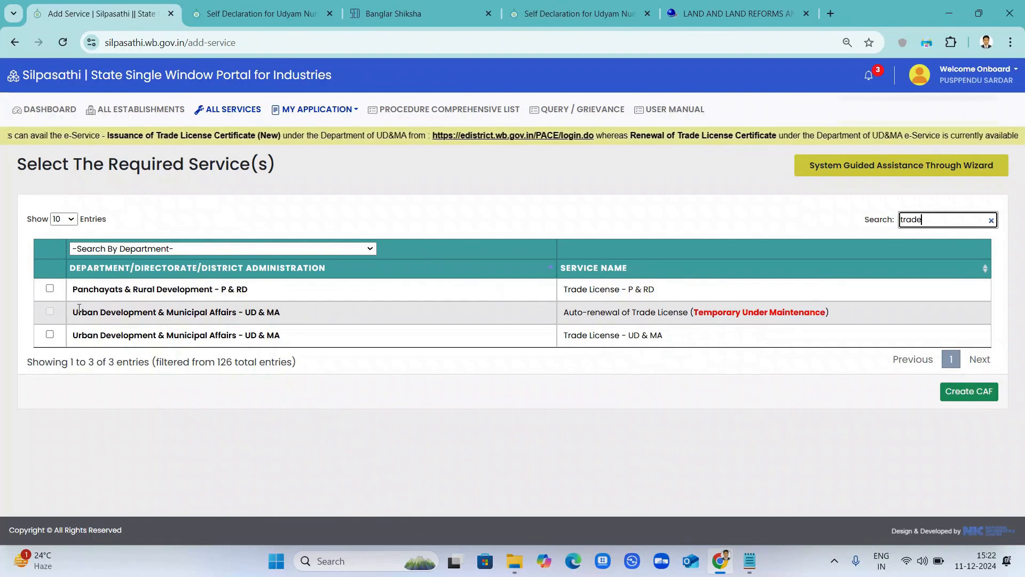
left_click(50, 289)
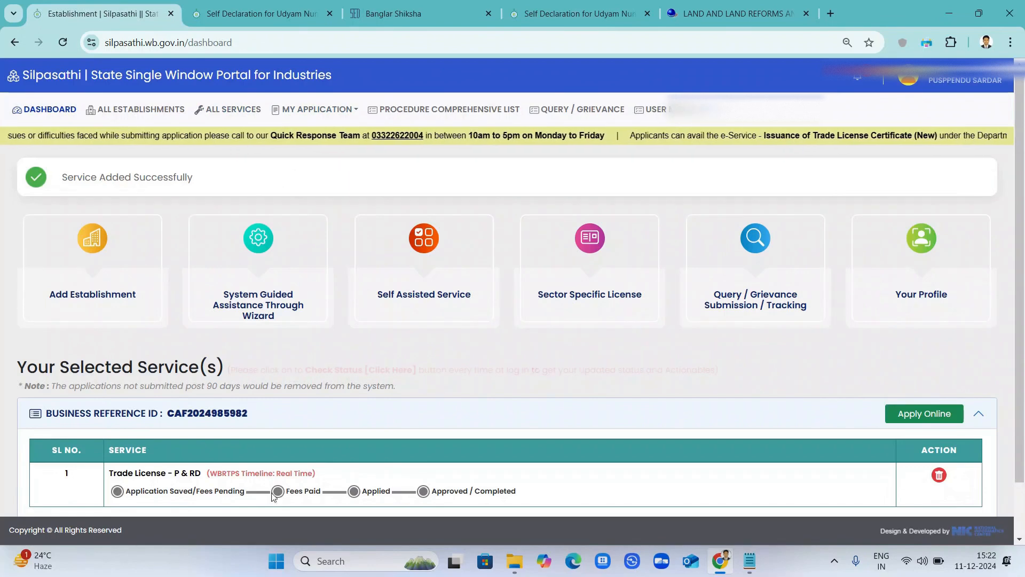
Scroll the Silpasathi dashboard to locate the new business reference entry.
scroll(888, 400, "down", 1)
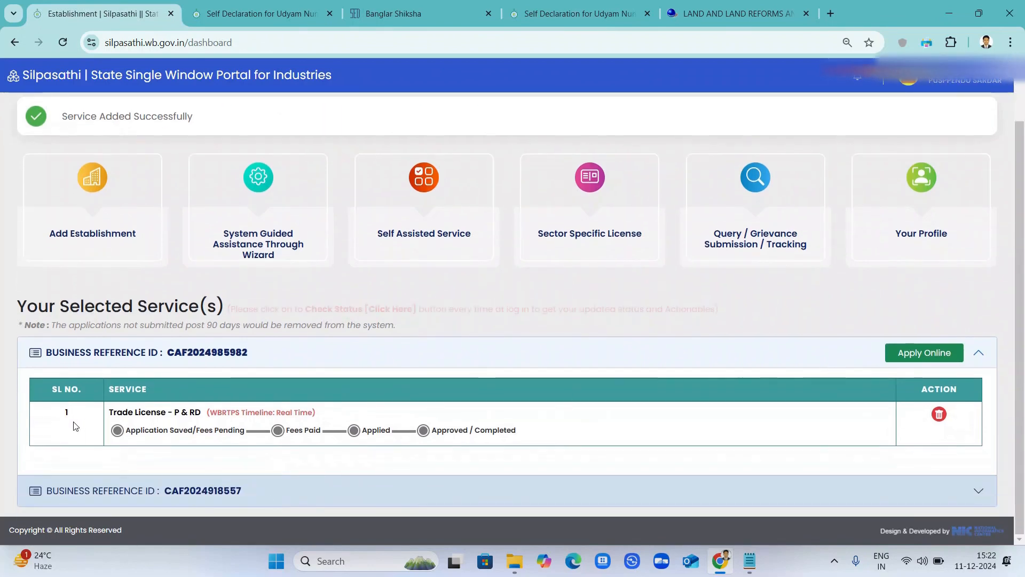
scroll(120, 196, "up", 1)
scroll(120, 195, "down", 1)
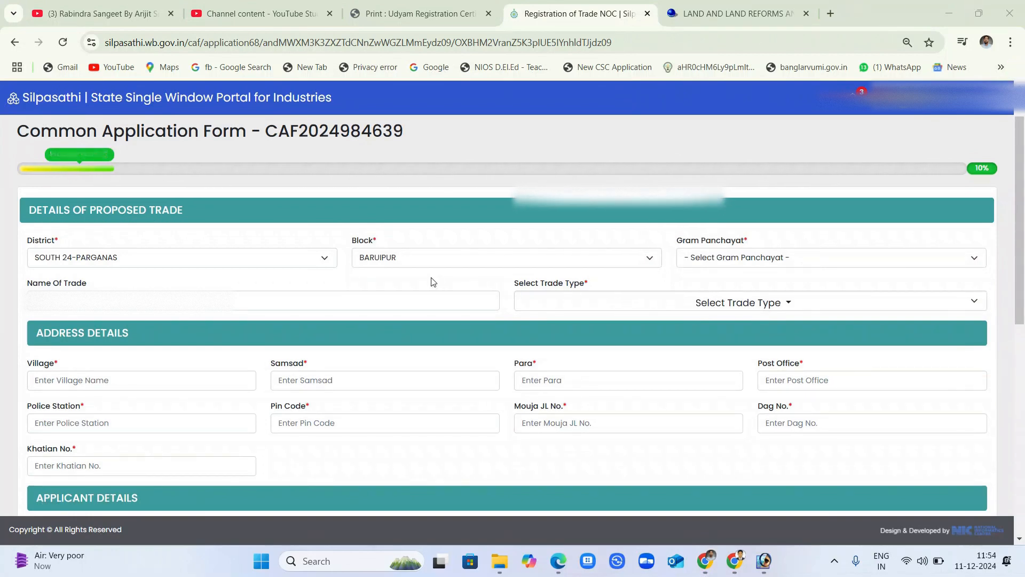
Choose the Gram Panchayat for the proposed trade and enter the Name Of Trade.
left_click(726, 265)
left_click(729, 335)
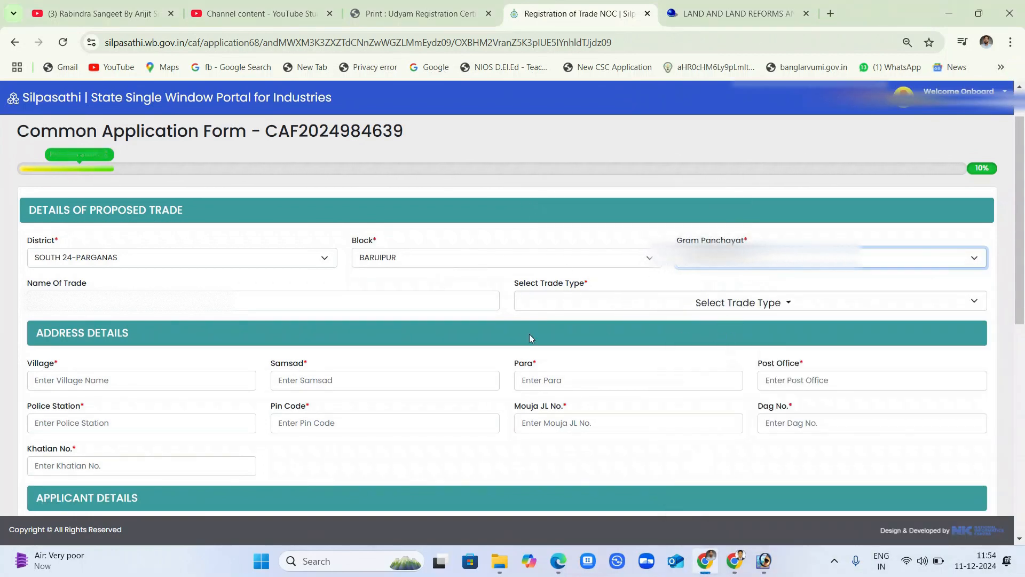
left_click(263, 304)
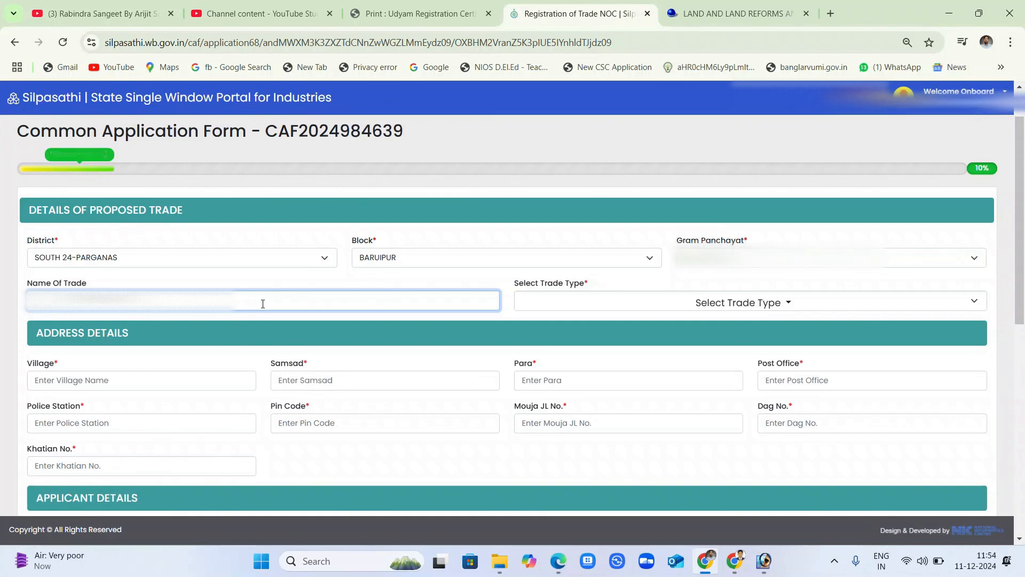
key("Tab")
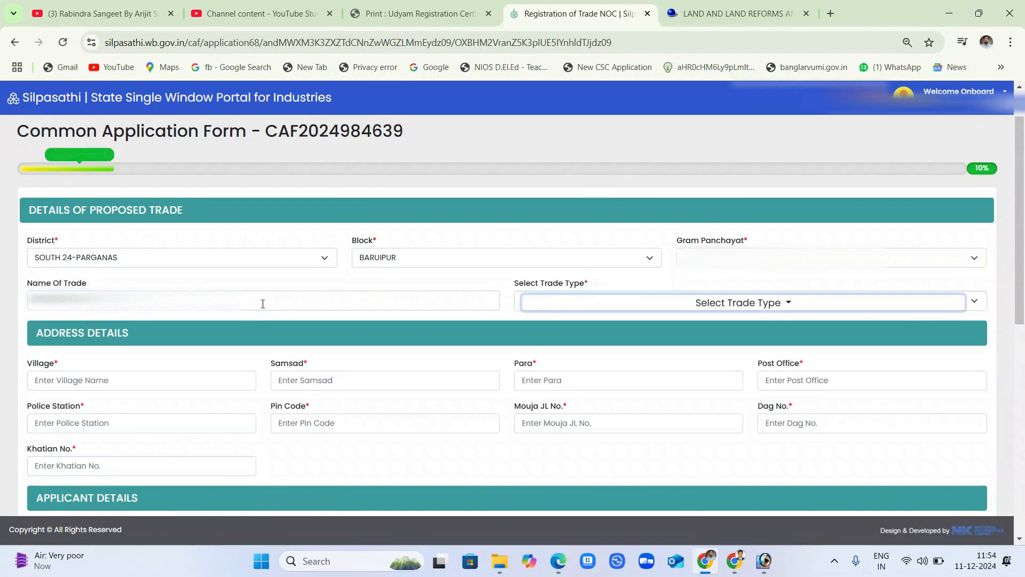
Search trade types for 'CONSTR' and tick CONSTRUCTION and CONSTRUCTION & GENERAL ORDER SUPPLIERS.
left_click(654, 305)
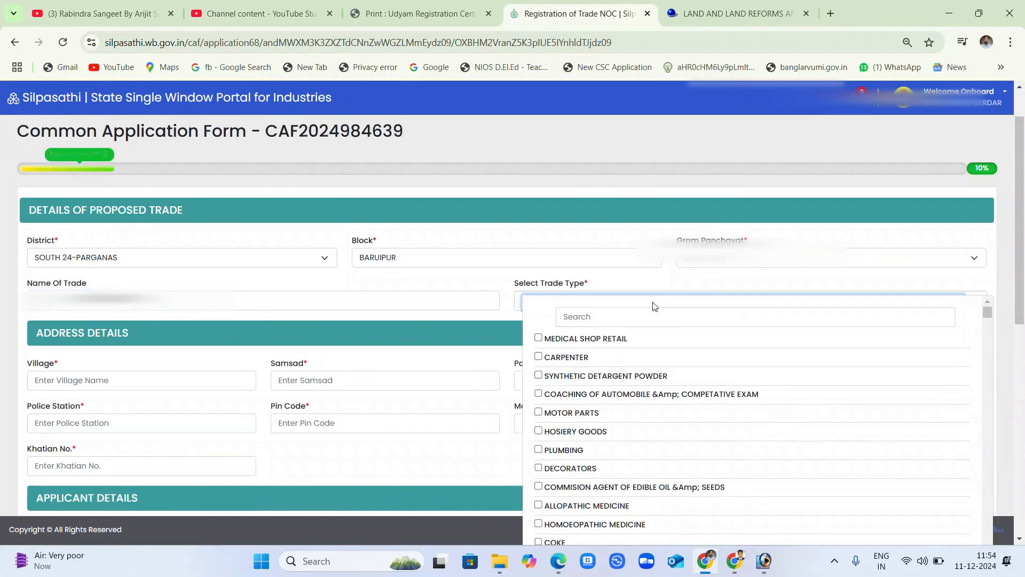
left_click(625, 322)
type("CONSTRUC")
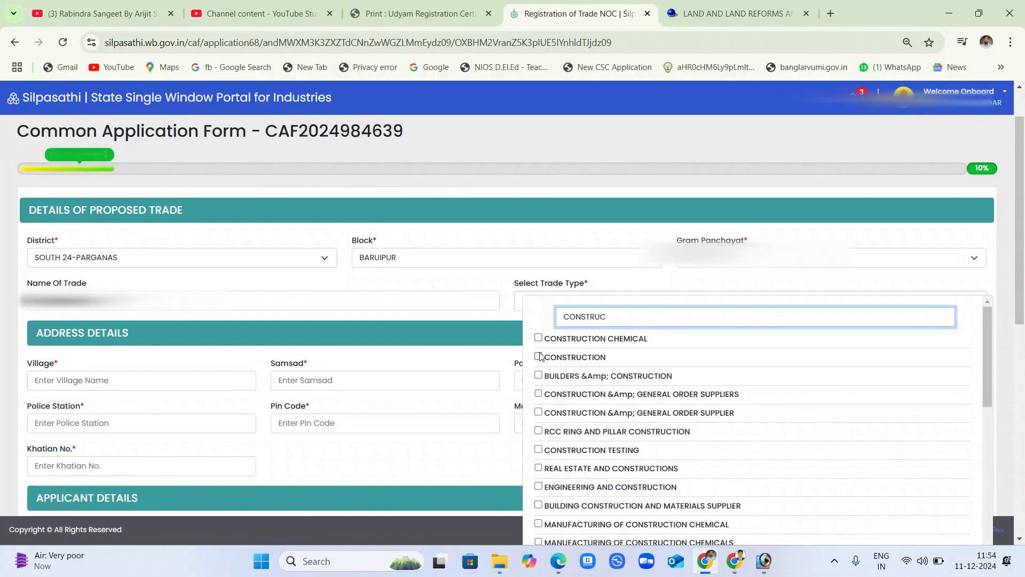
left_click(538, 356)
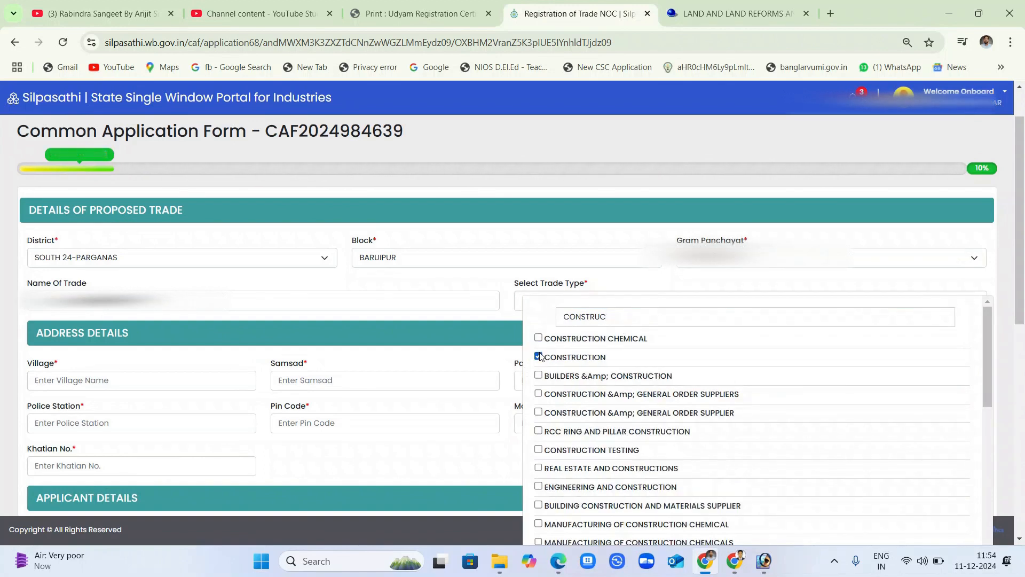
left_click(538, 394)
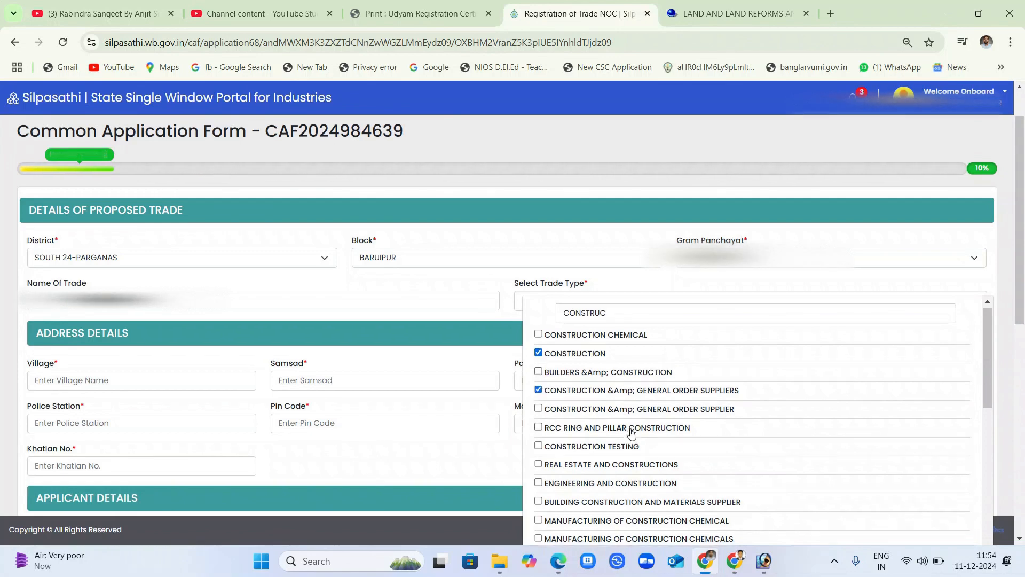
Tick ROAD CONSTRUCTION, BUILDING REPAIRING and CONSTRUCTION EQUIPMENTS, then close the trade type list.
scroll(627, 419, "down", 1)
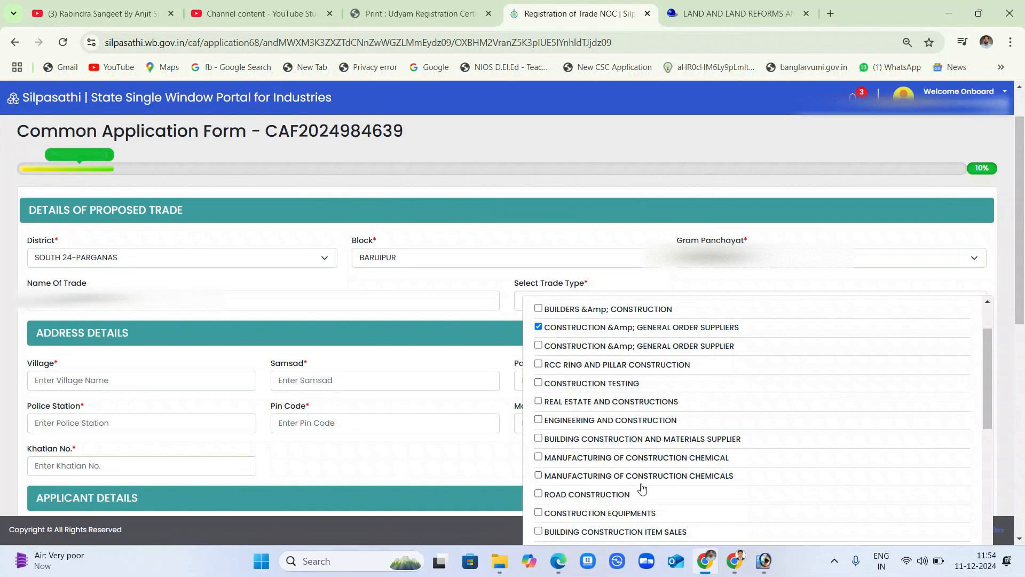
scroll(643, 487, "down", 1)
left_click(539, 427)
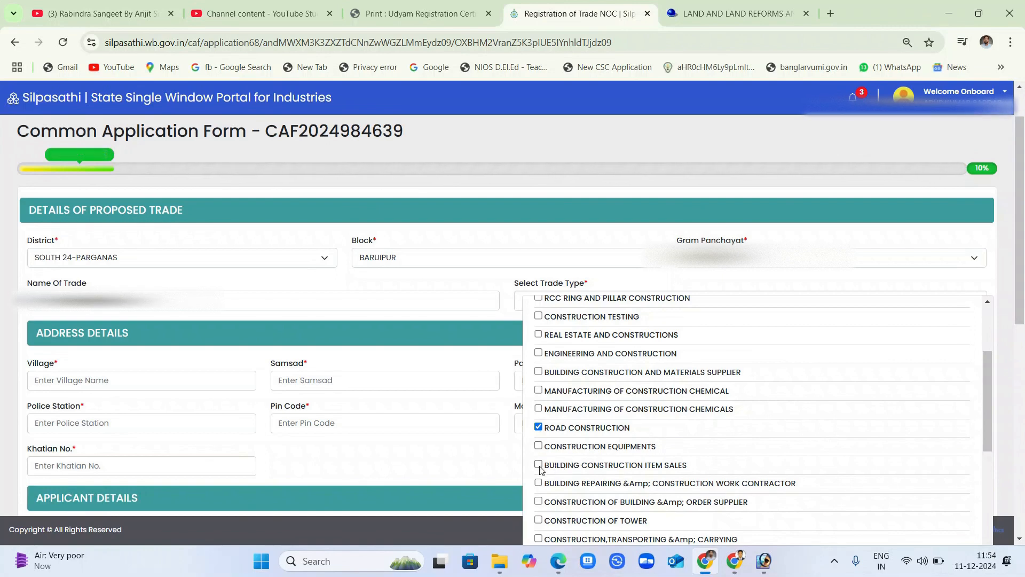
scroll(545, 469, "down", 1)
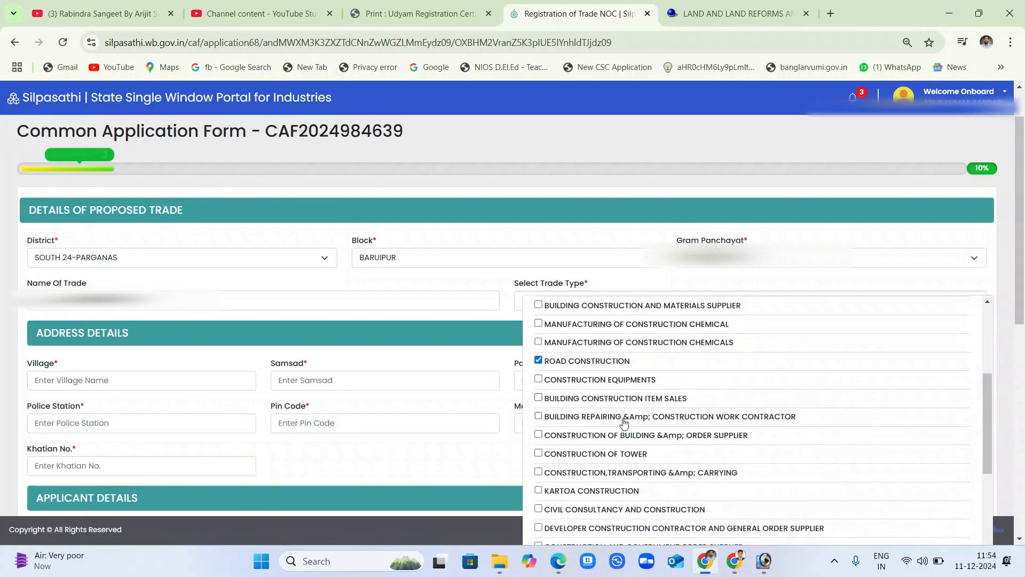
left_click(540, 419)
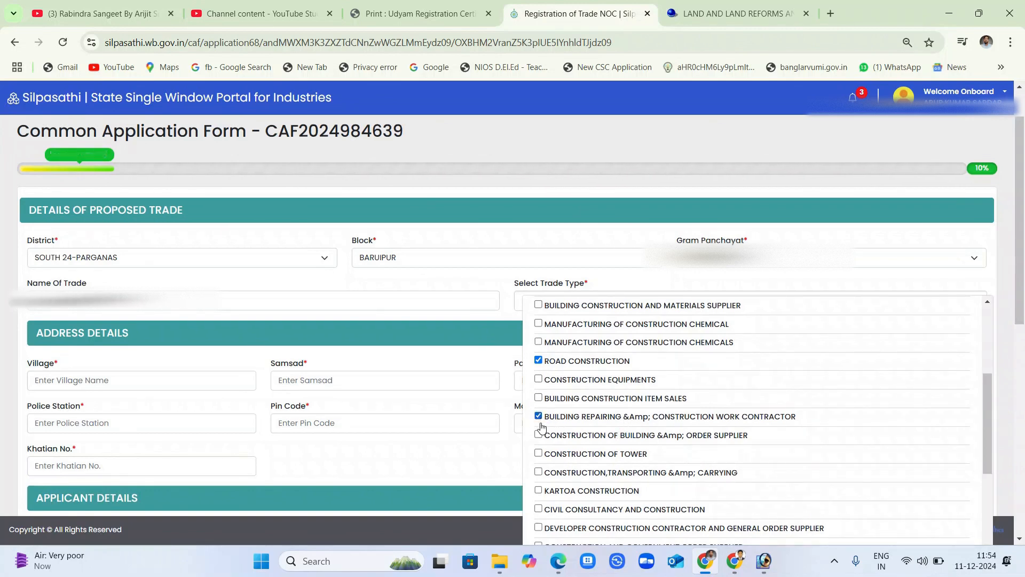
left_click(539, 380)
scroll(590, 446, "down", 1)
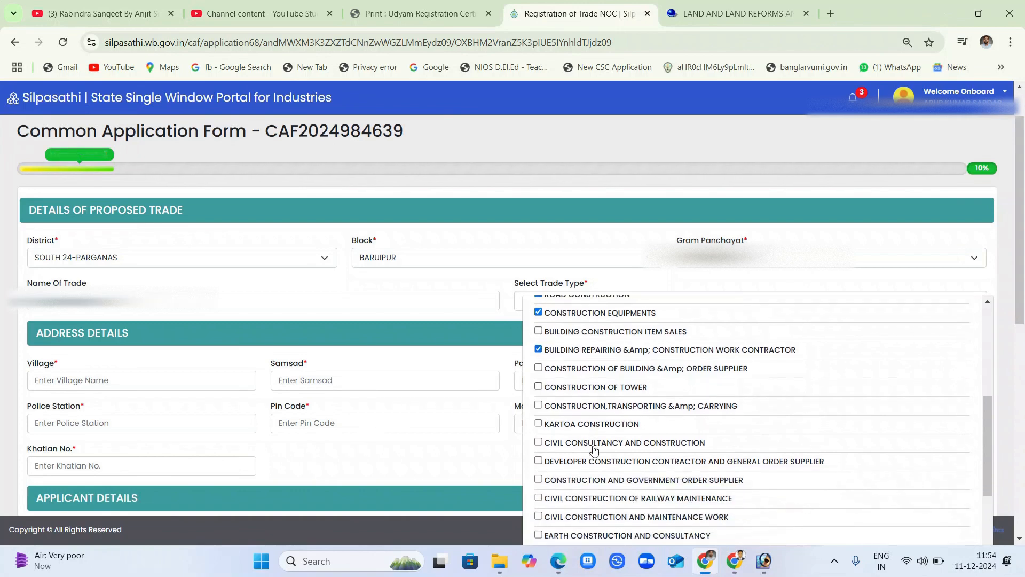
scroll(594, 461, "down", 3)
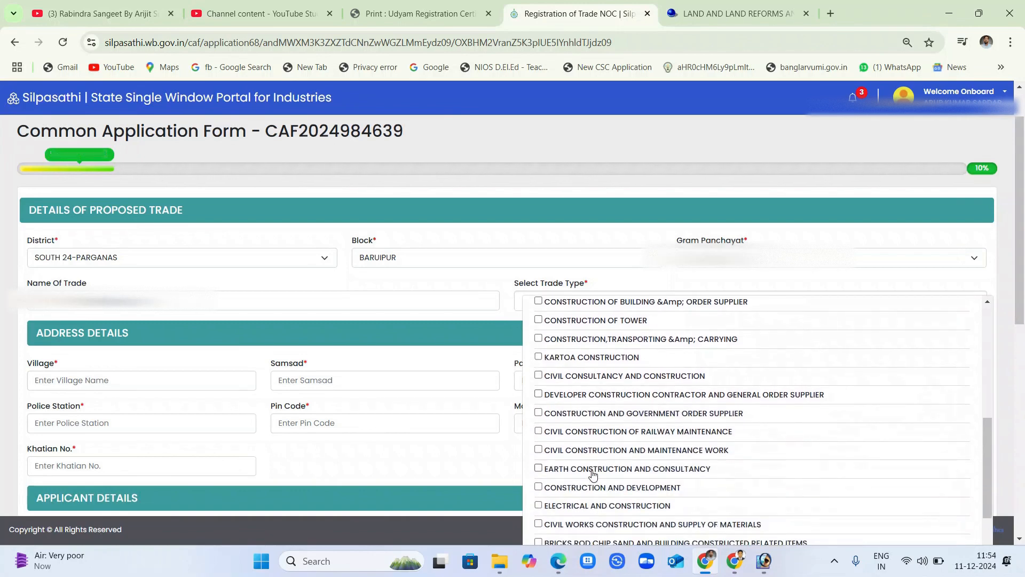
scroll(593, 474, "up", 7)
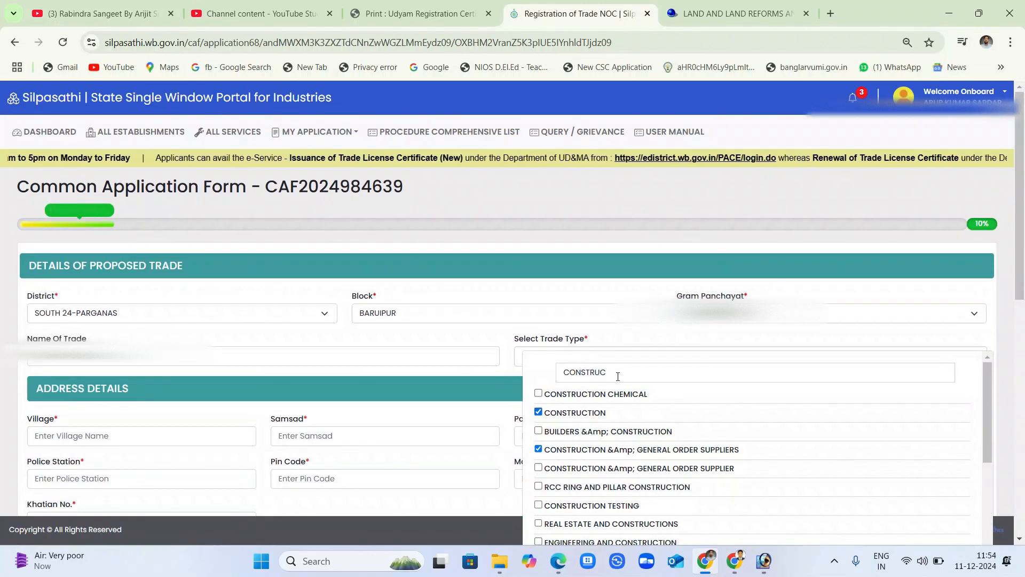
left_click_drag(579, 385, 536, 392)
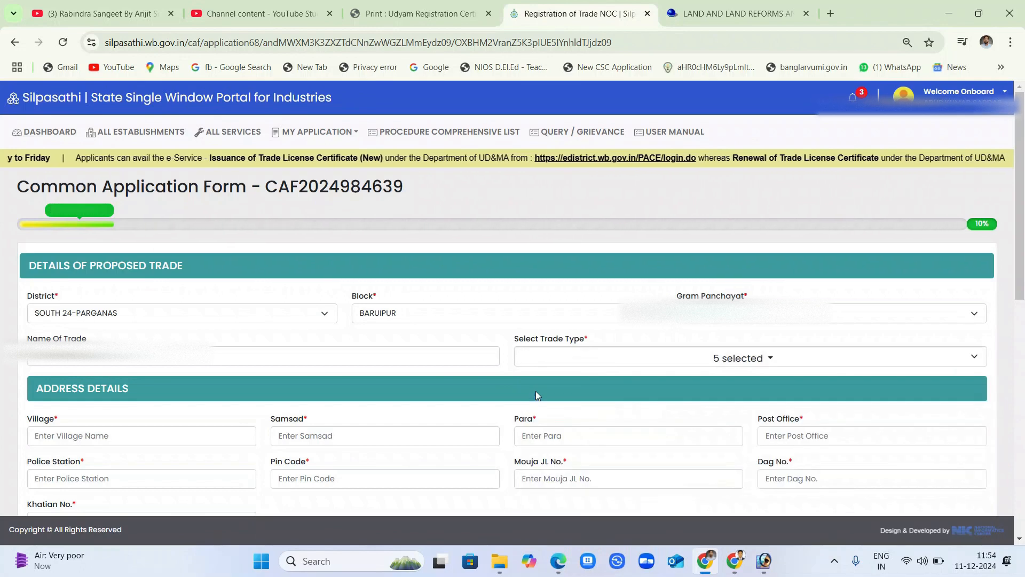
Search 'ROAD' and tick the road supplier, ROAD CONSTRUCTOR, ROAD CONTRACTOR and CONSTRUCTION OF ROAD AND BUILDING trades.
left_click(755, 355)
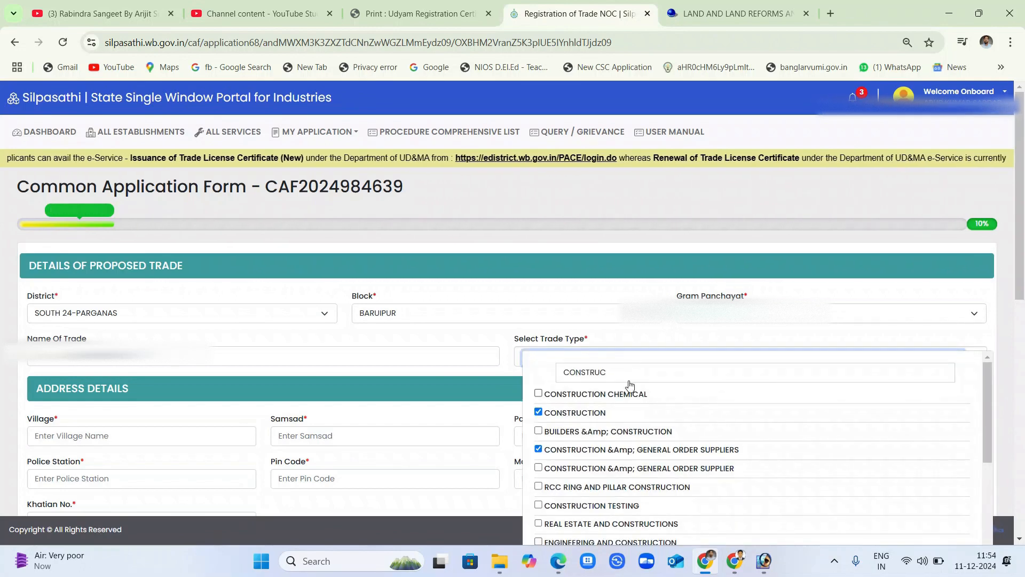
left_click(619, 372)
key("ctrl+a")
type("ROA")
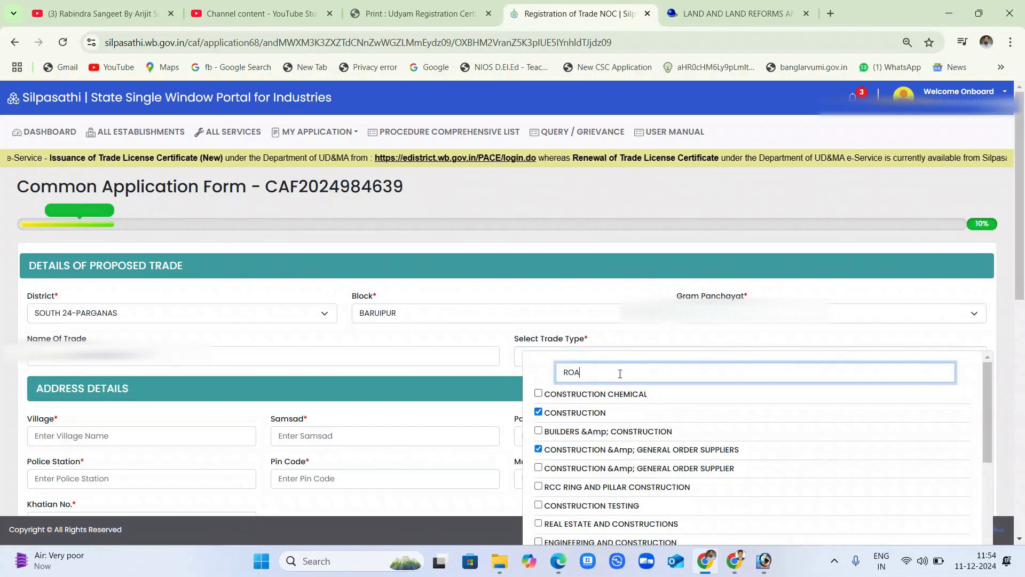
type("D")
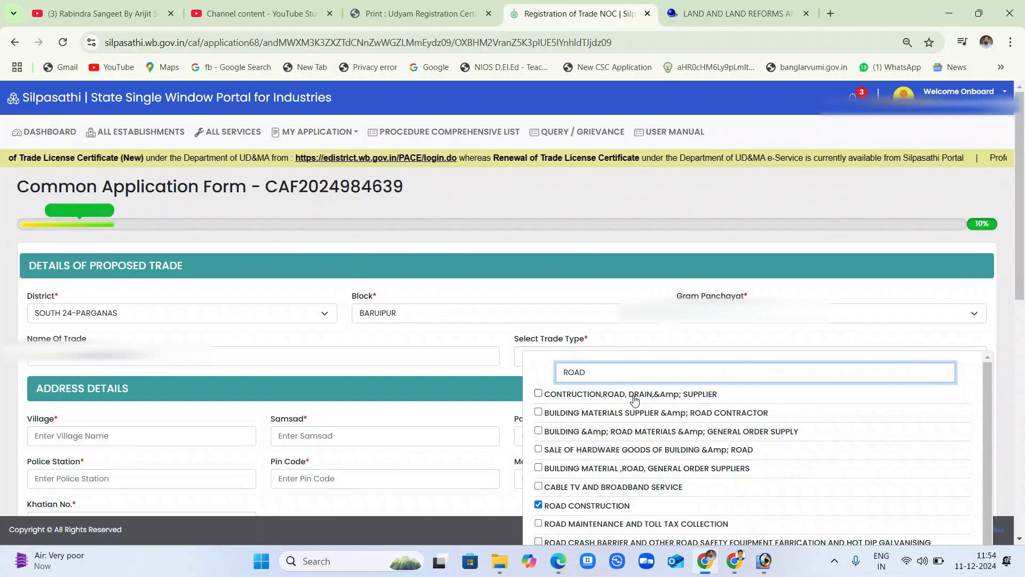
left_click(539, 395)
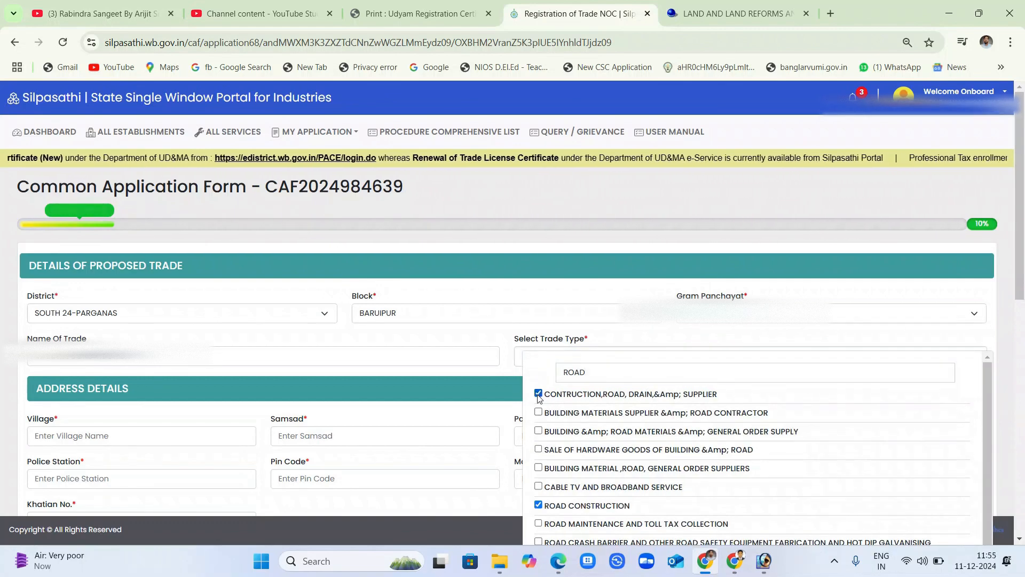
left_click(538, 414)
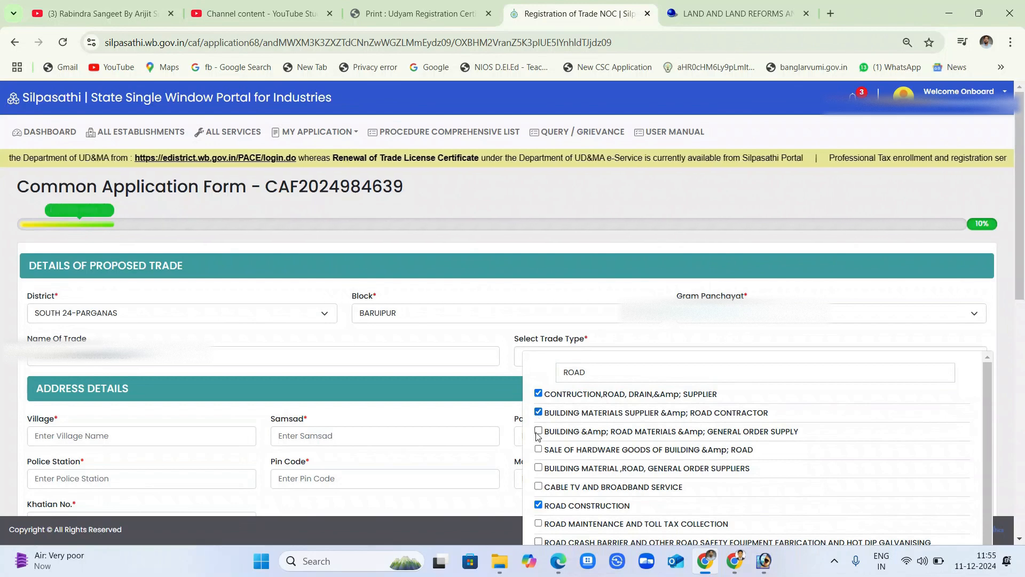
scroll(566, 439, "down", 1)
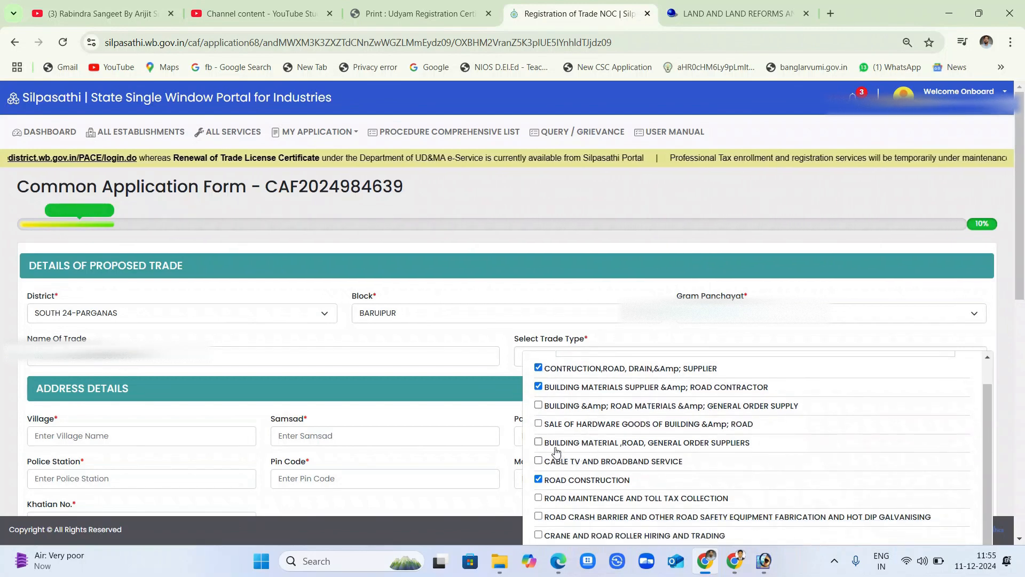
scroll(553, 446, "down", 1)
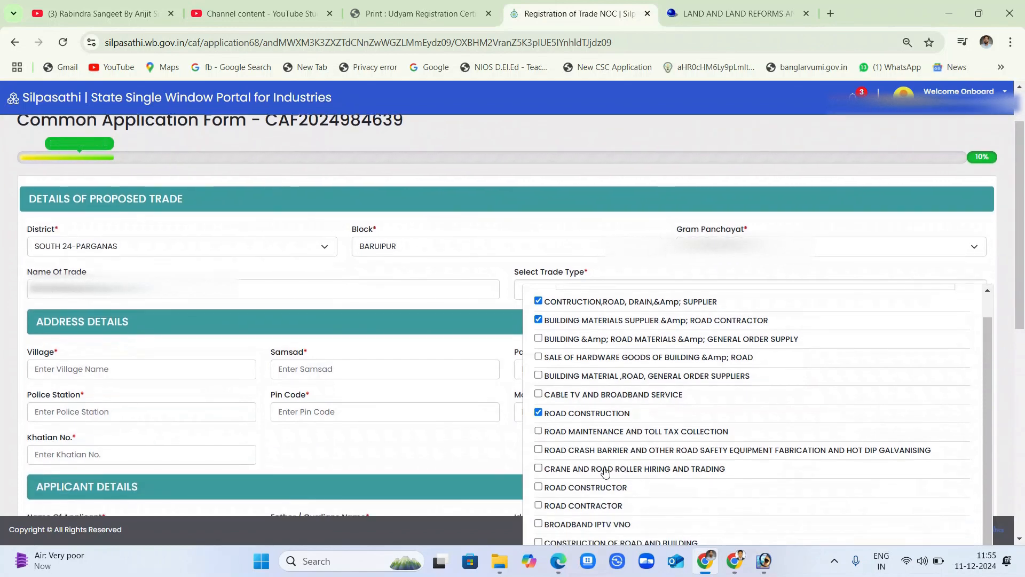
scroll(605, 472, "down", 1)
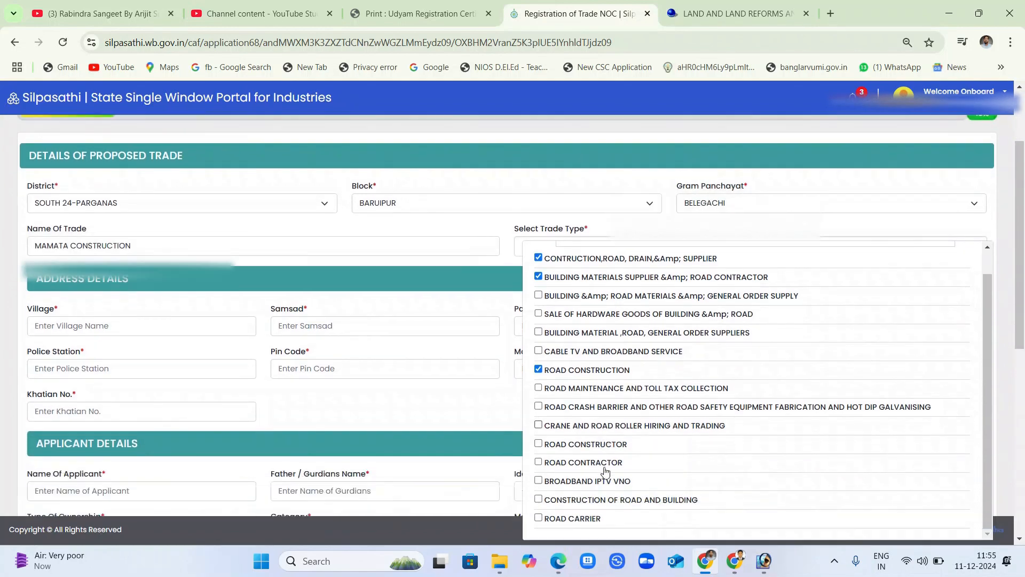
left_click(538, 421)
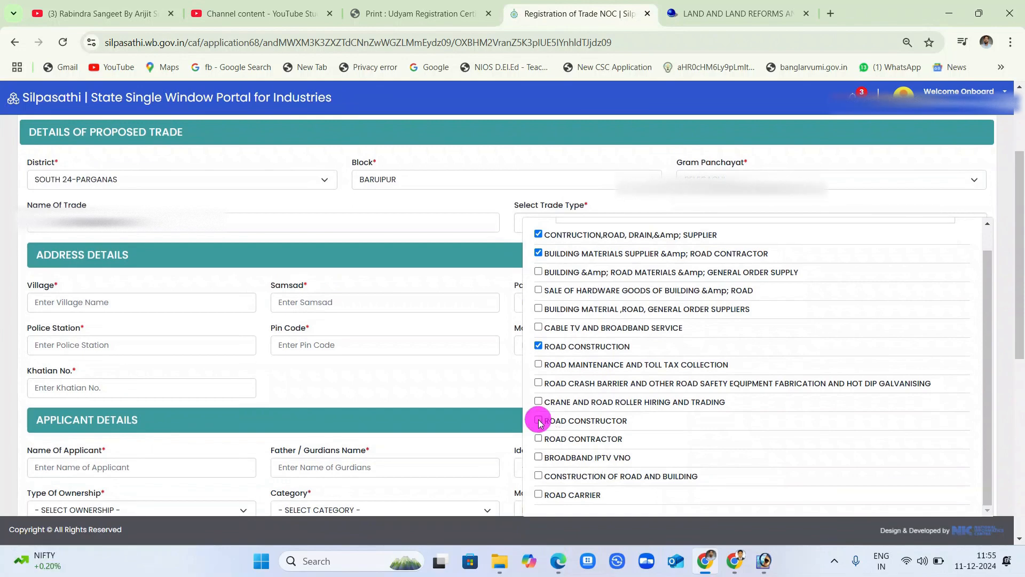
left_click(539, 439)
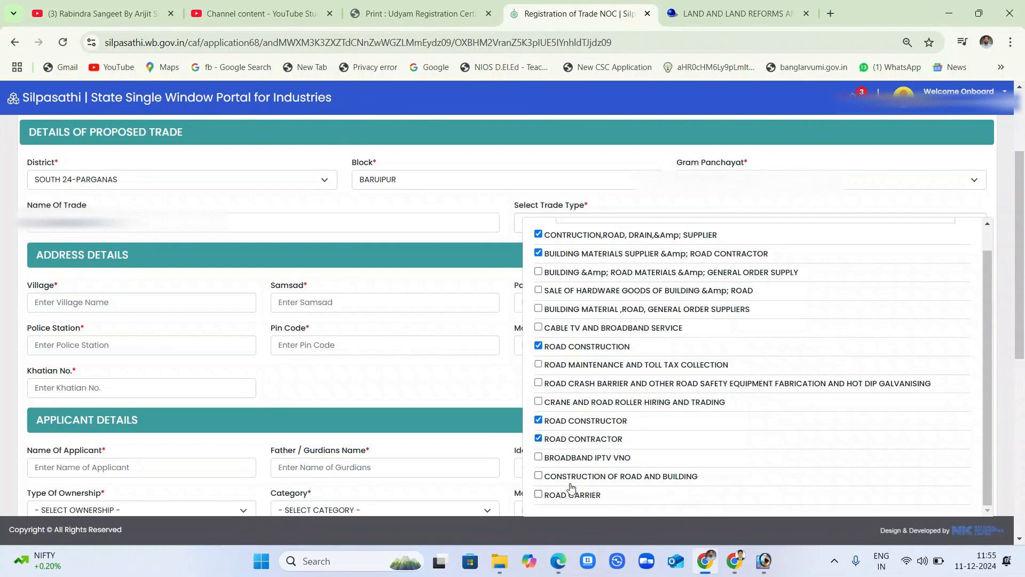
left_click(539, 476)
Search 'SUPL' and tick GOVERMENT ORDER SUPLIERS as a trade type.
scroll(654, 478, "up", 1)
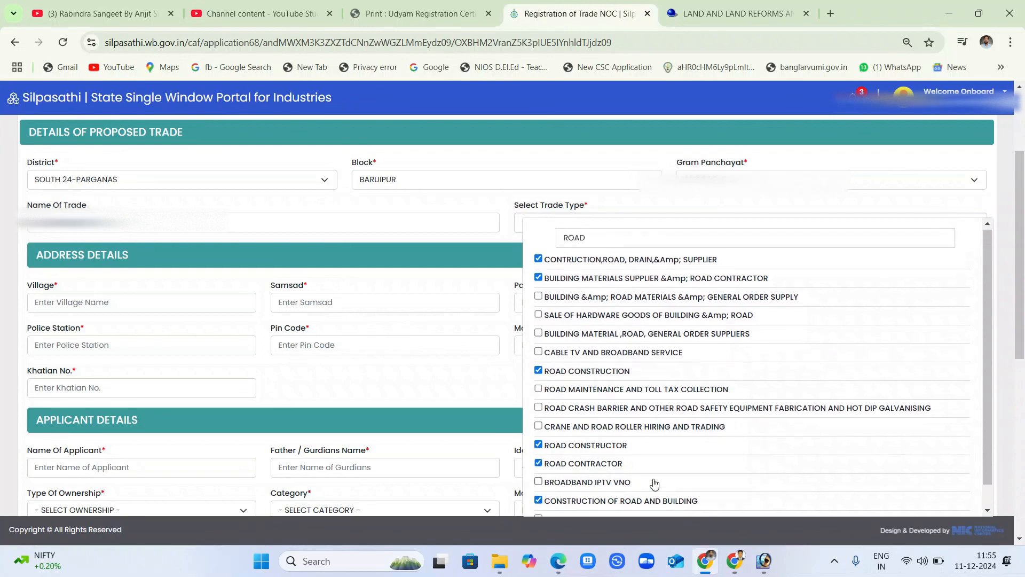
double_click(600, 235)
type("SUP")
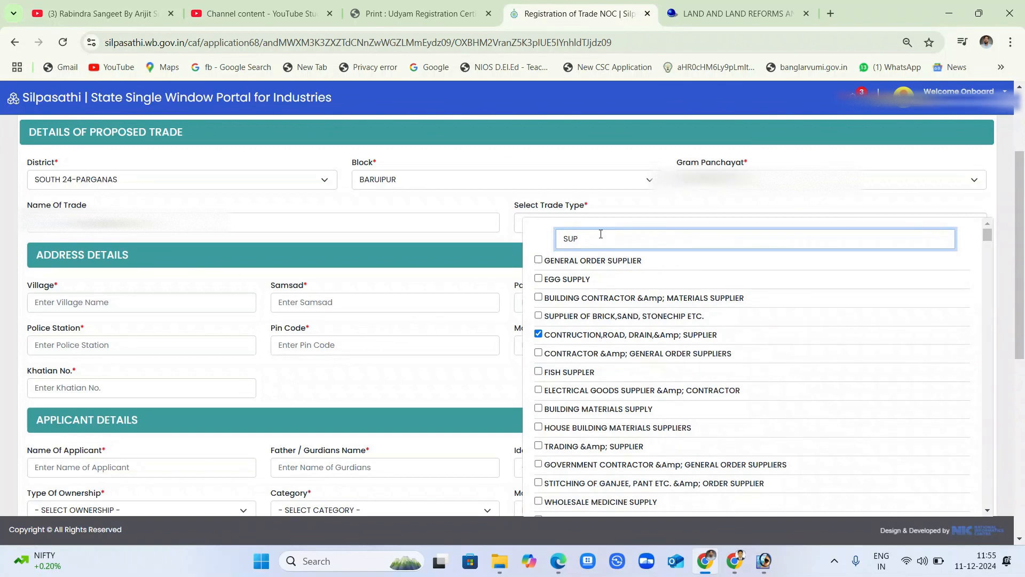
type("L")
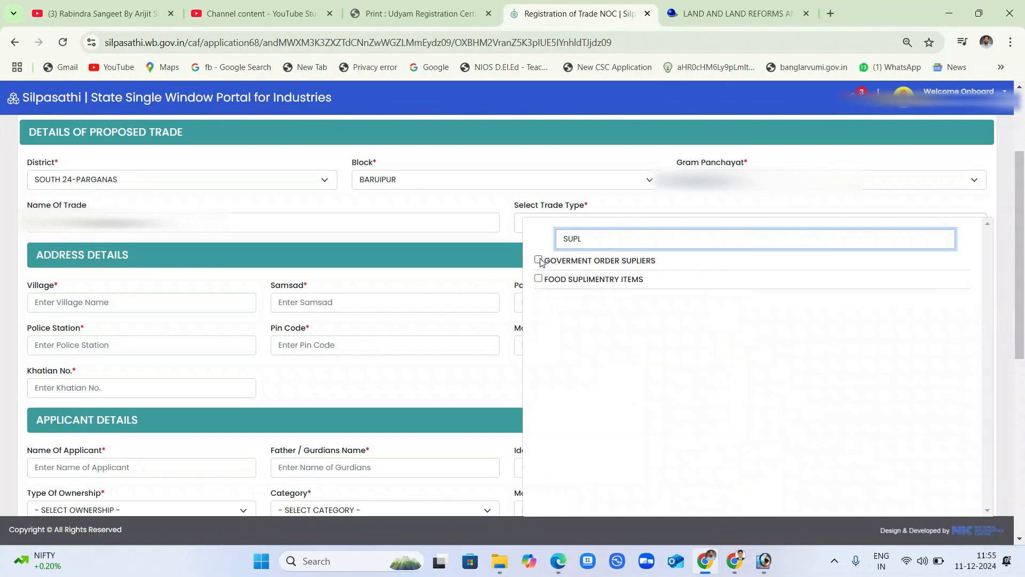
left_click(538, 259)
double_click(601, 240)
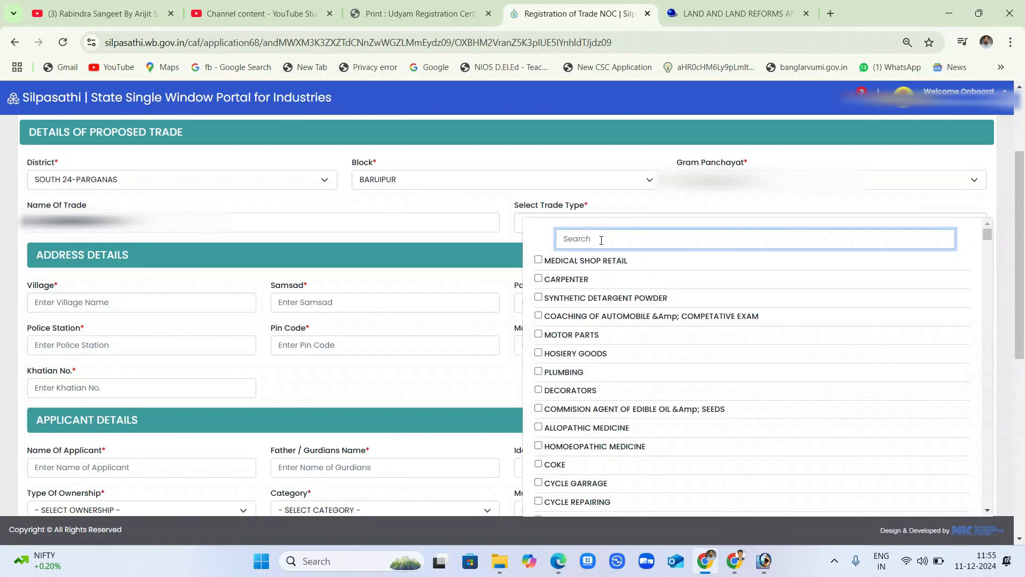
Search 'CONSTRUC', review the ticked trades and close the list showing 11 selected.
type("cON")
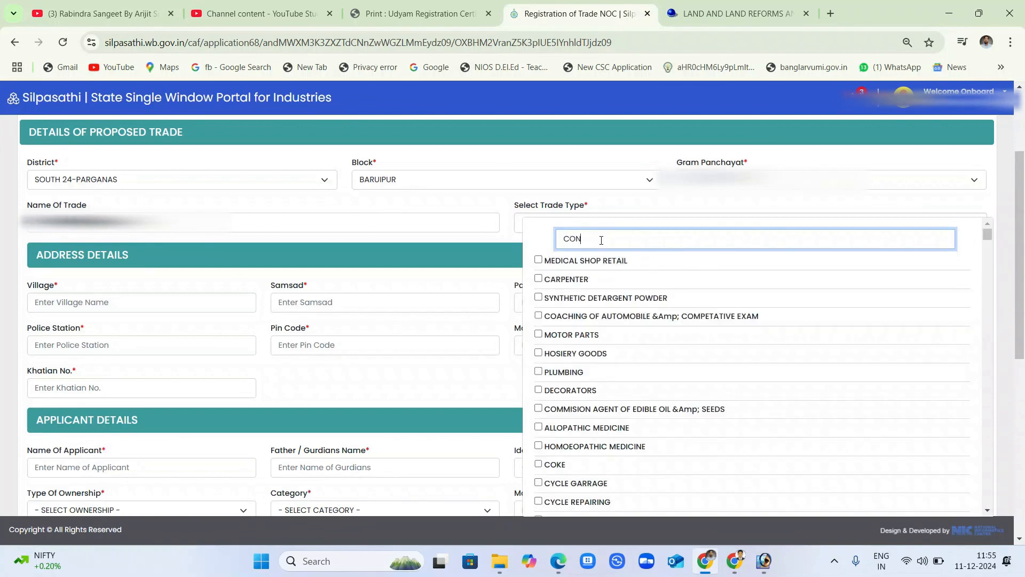
type("STRUC")
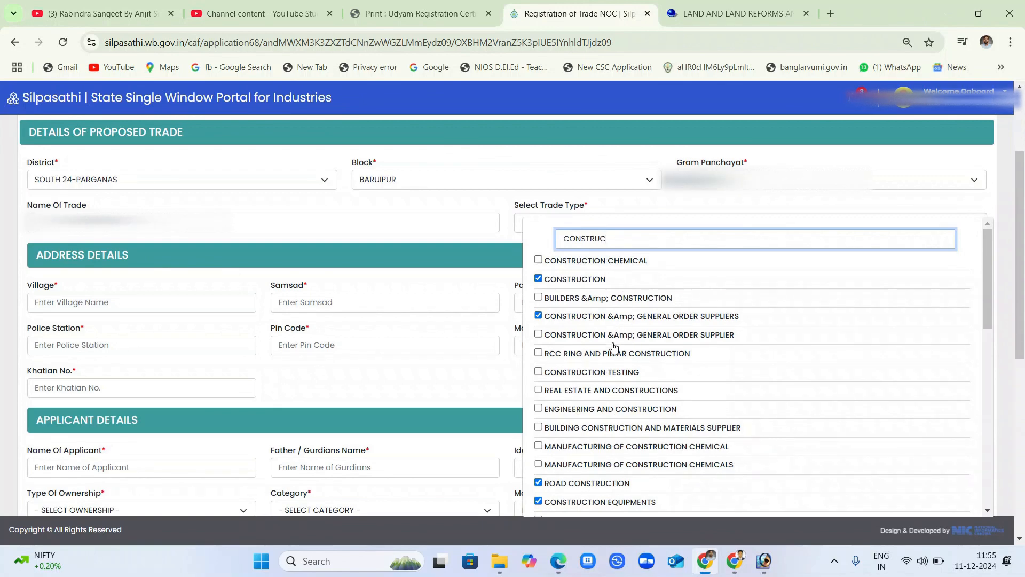
scroll(632, 404, "down", 1)
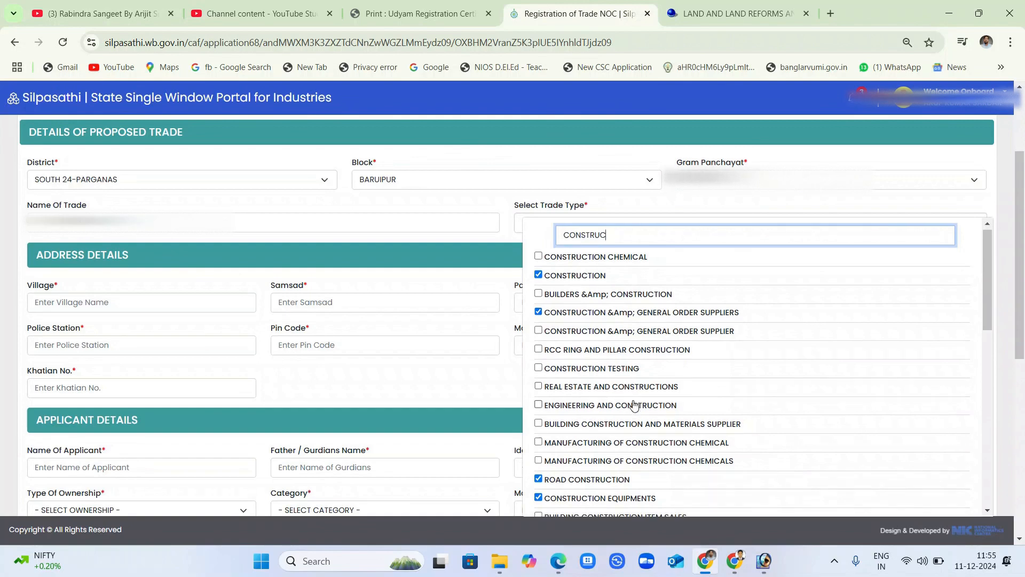
scroll(608, 404, "down", 1)
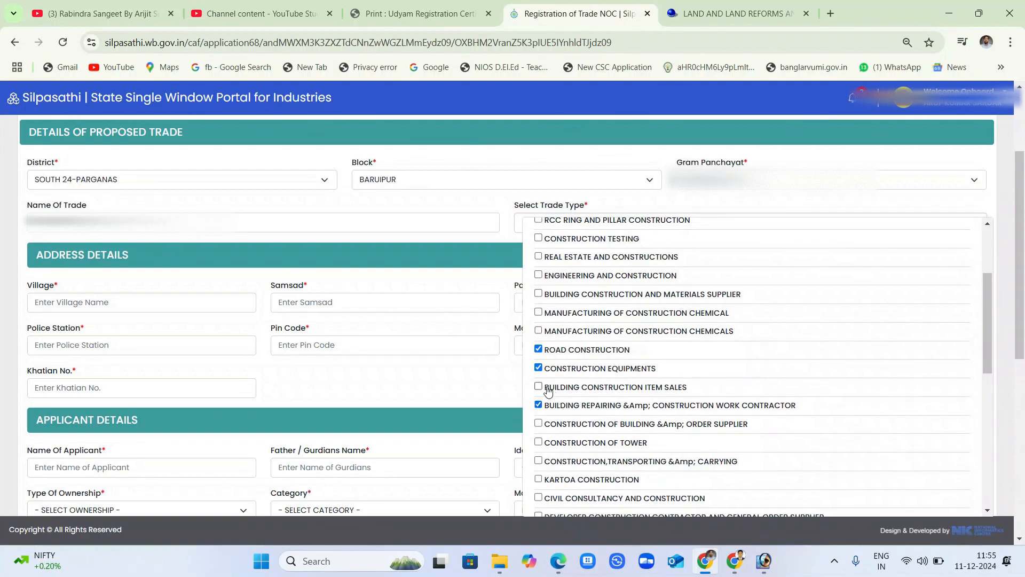
scroll(548, 391, "down", 1)
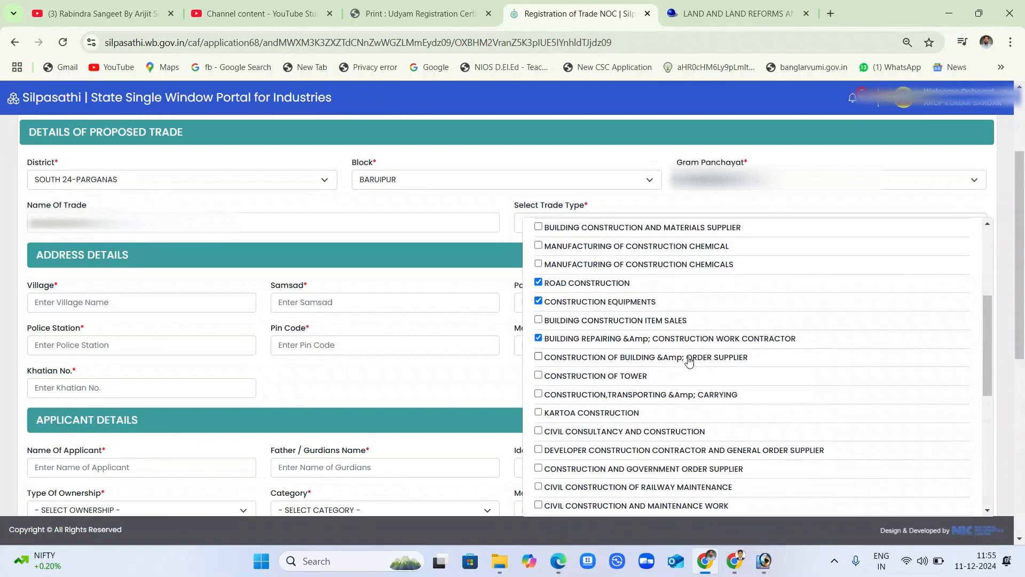
scroll(720, 365, "up", 1)
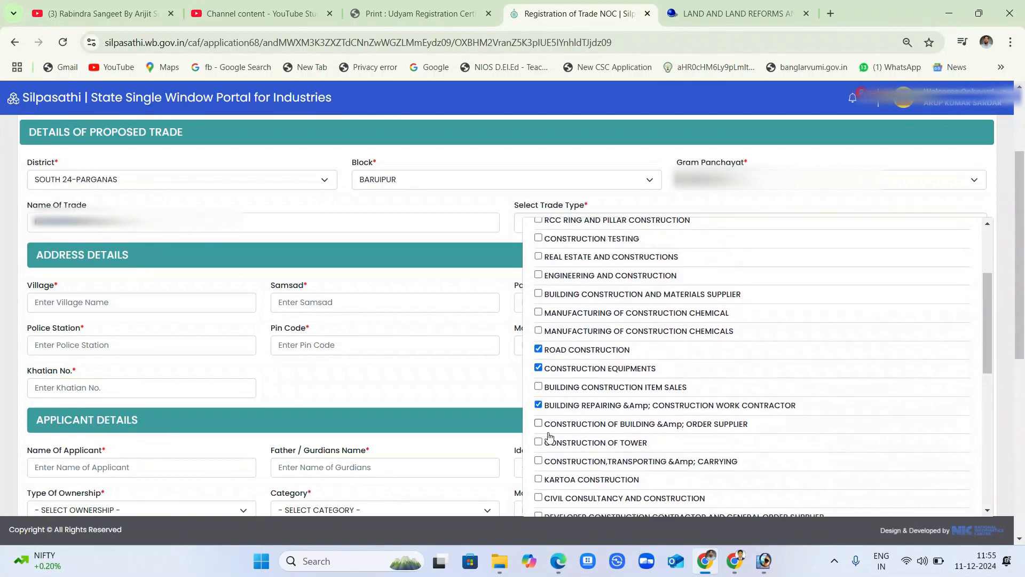
scroll(550, 437, "down", 1)
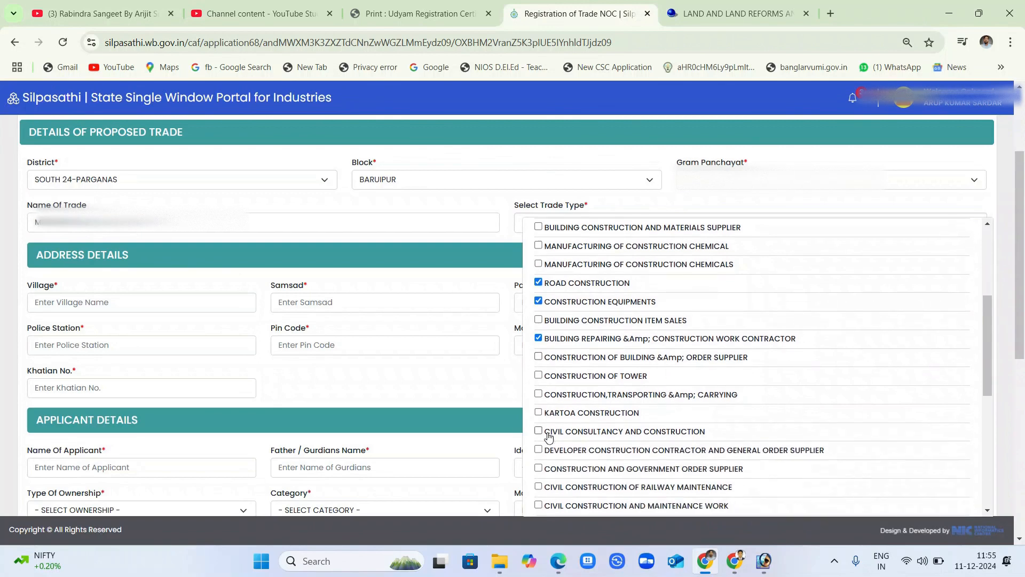
scroll(549, 437, "down", 3)
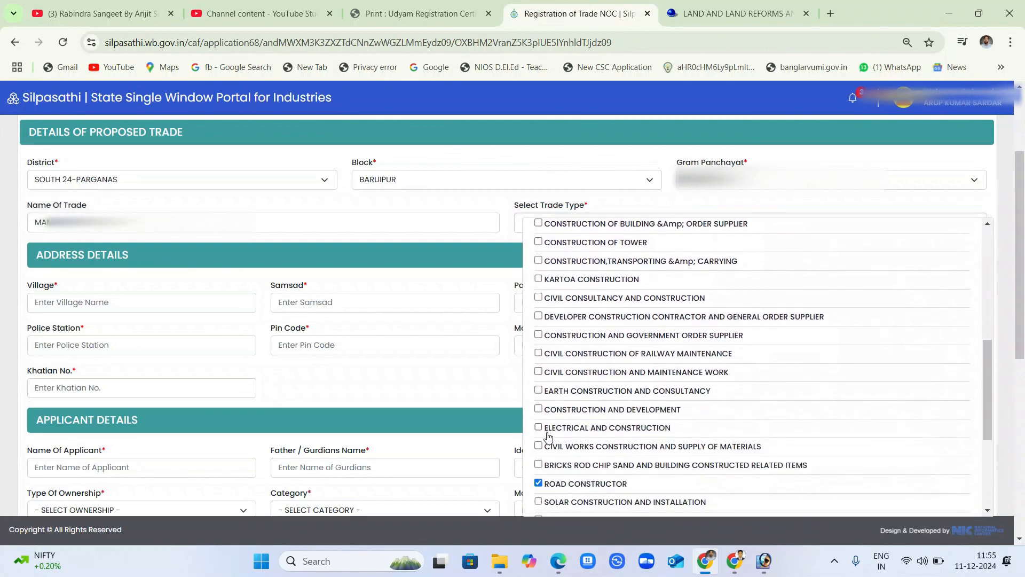
scroll(548, 437, "down", 5)
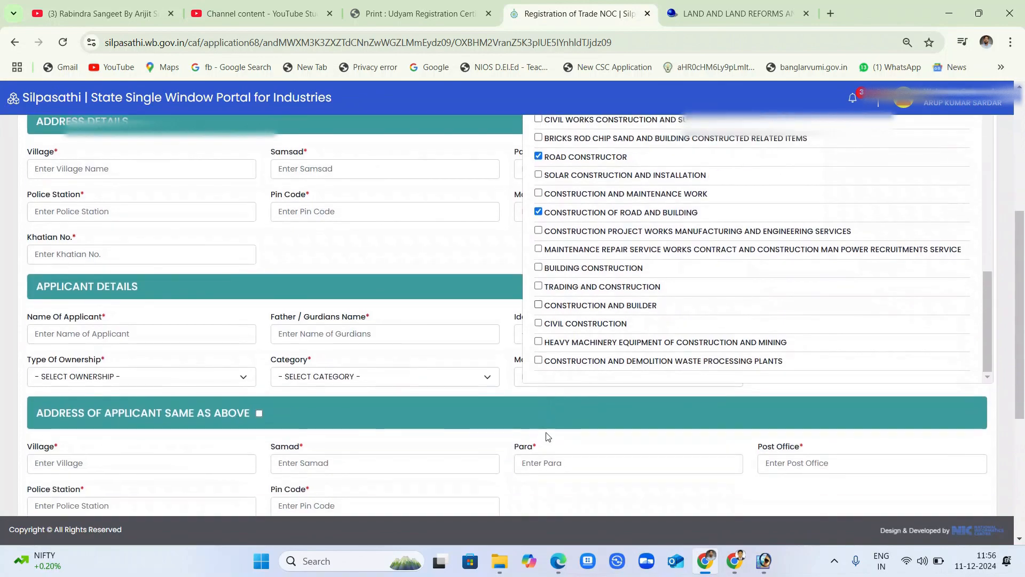
scroll(548, 437, "up", 3)
left_click(483, 265)
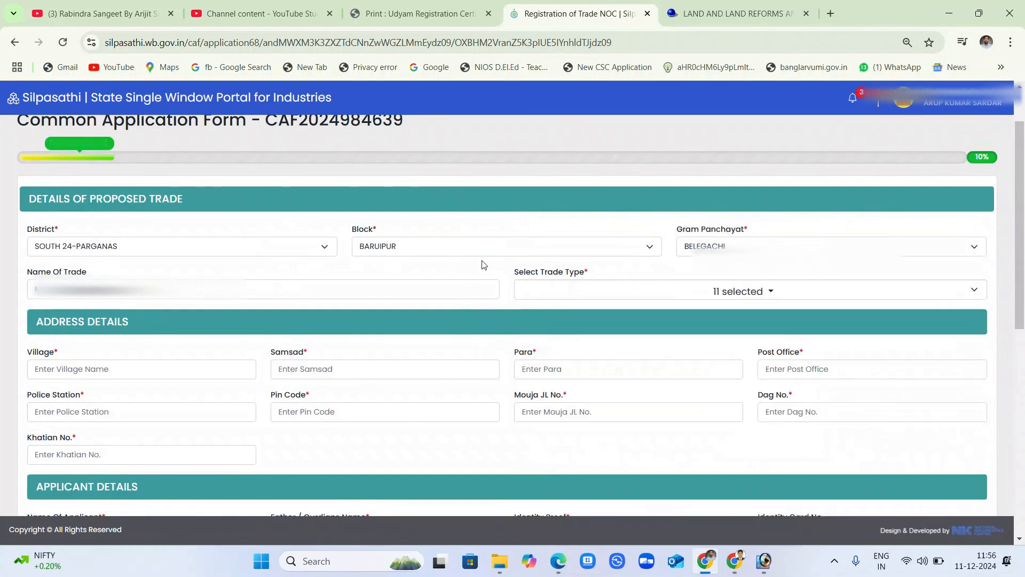
left_click(675, 292)
Scroll through the trade type list to review the ticked choices.
scroll(705, 374, "up", 4)
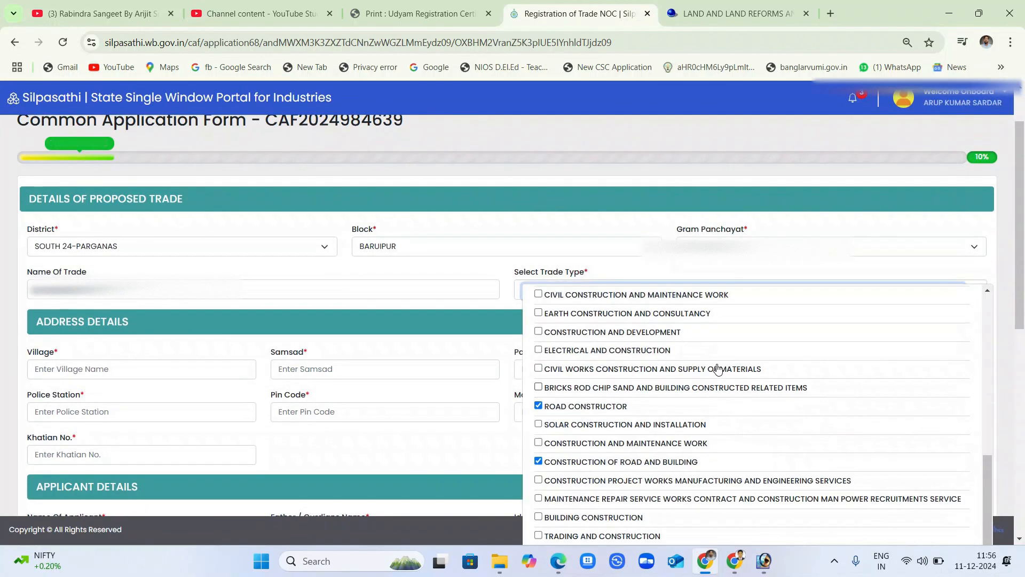
scroll(719, 369, "up", 2)
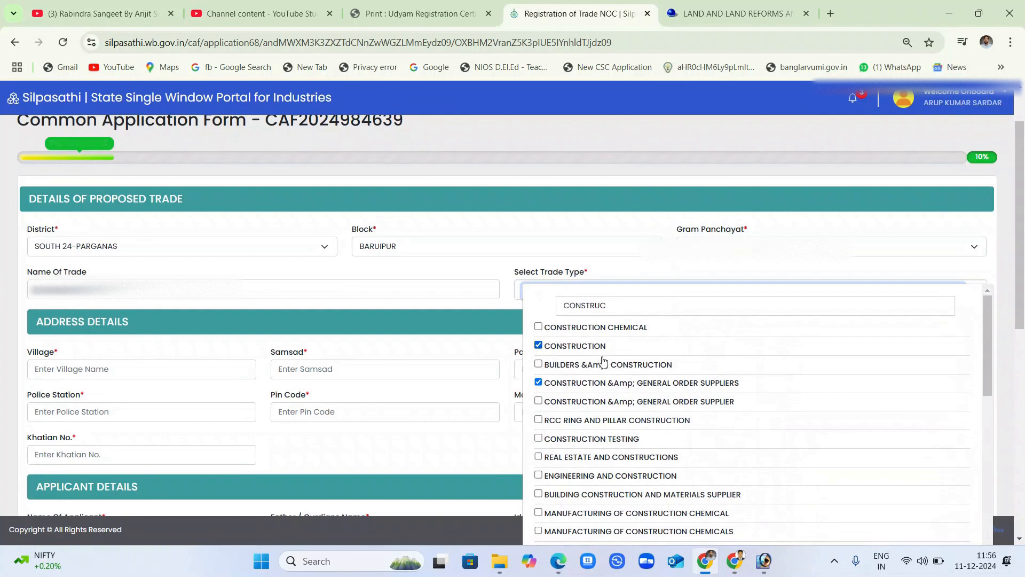
scroll(652, 392, "down", 1)
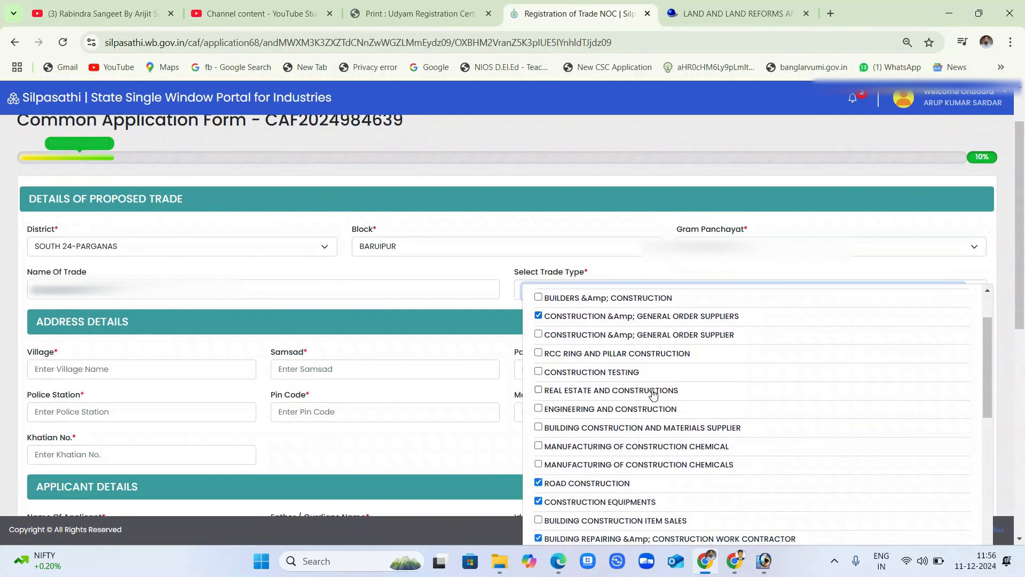
scroll(652, 394, "down", 1)
scroll(585, 424, "down", 1)
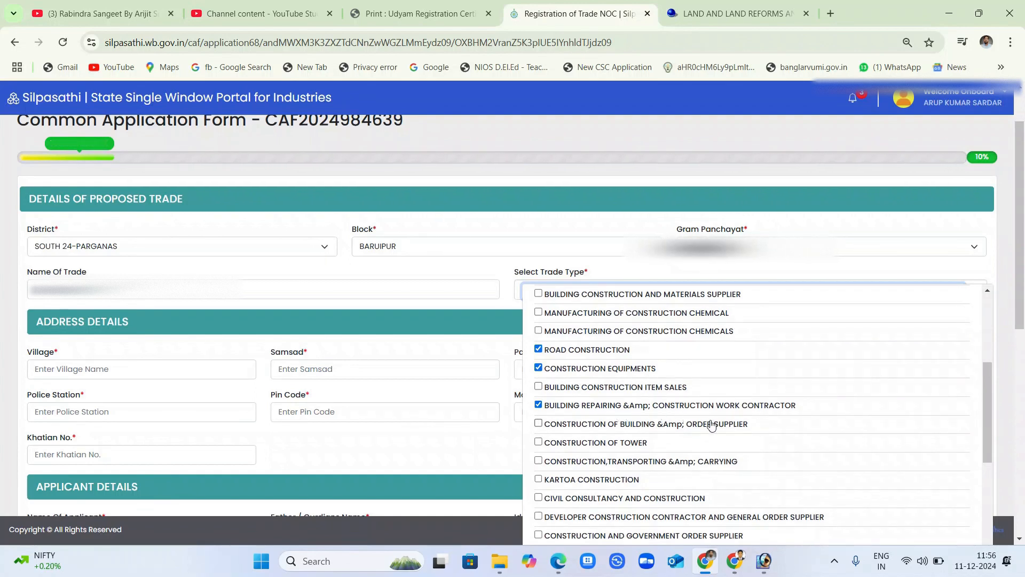
scroll(707, 425, "down", 1)
scroll(706, 424, "down", 3)
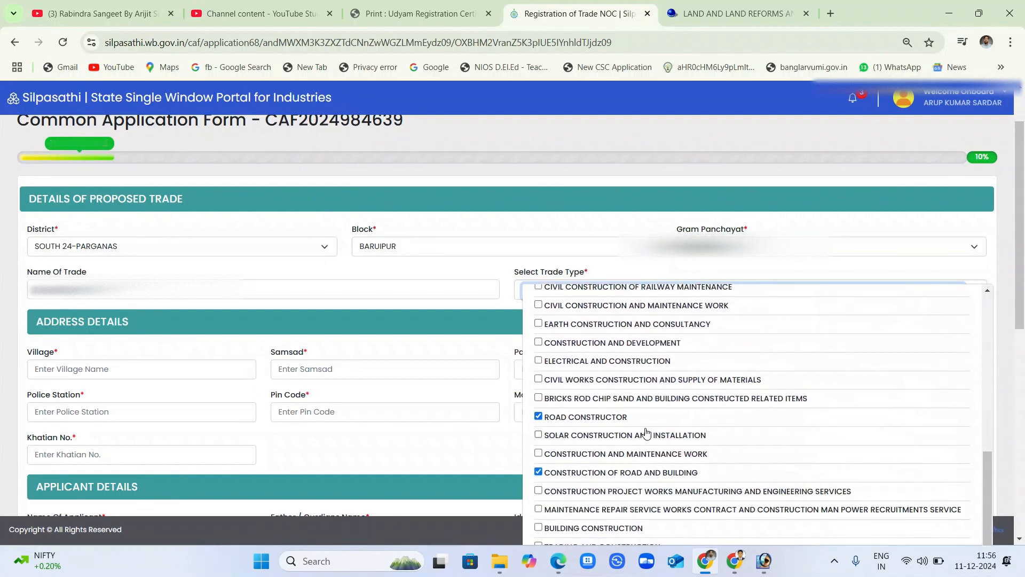
scroll(609, 470, "down", 3)
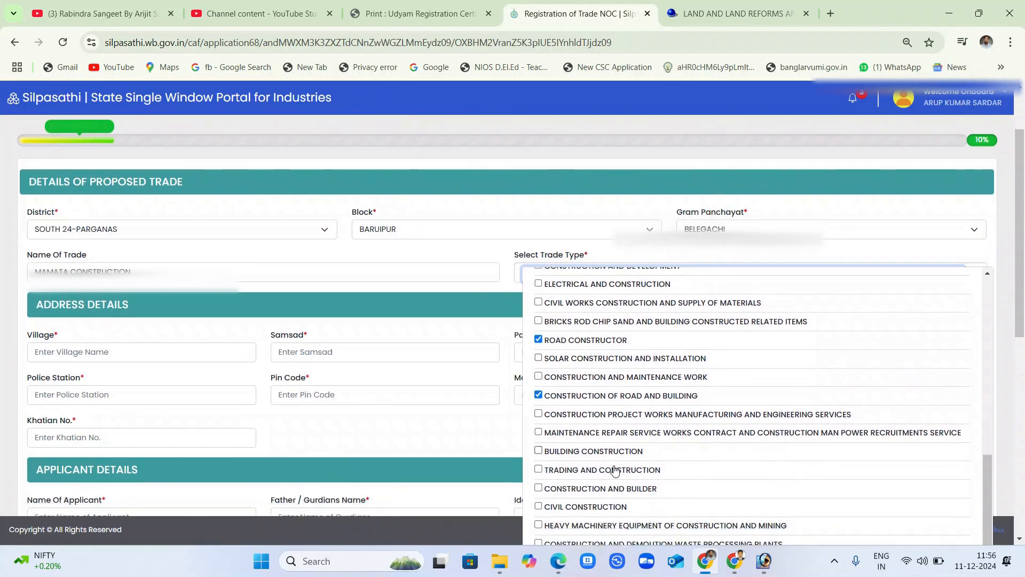
scroll(630, 401, "down", 1)
scroll(635, 416, "up", 6)
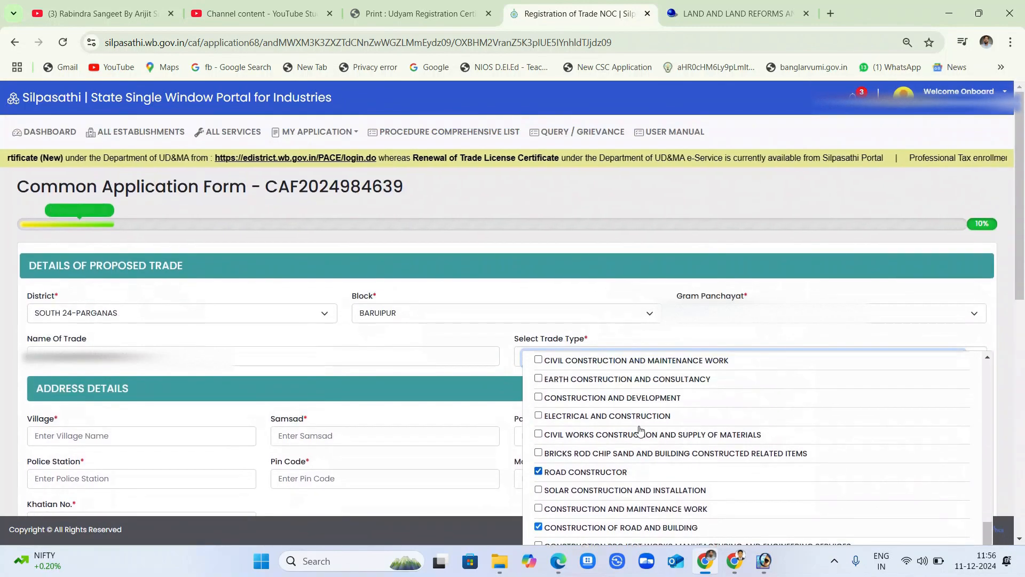
scroll(641, 433, "up", 3)
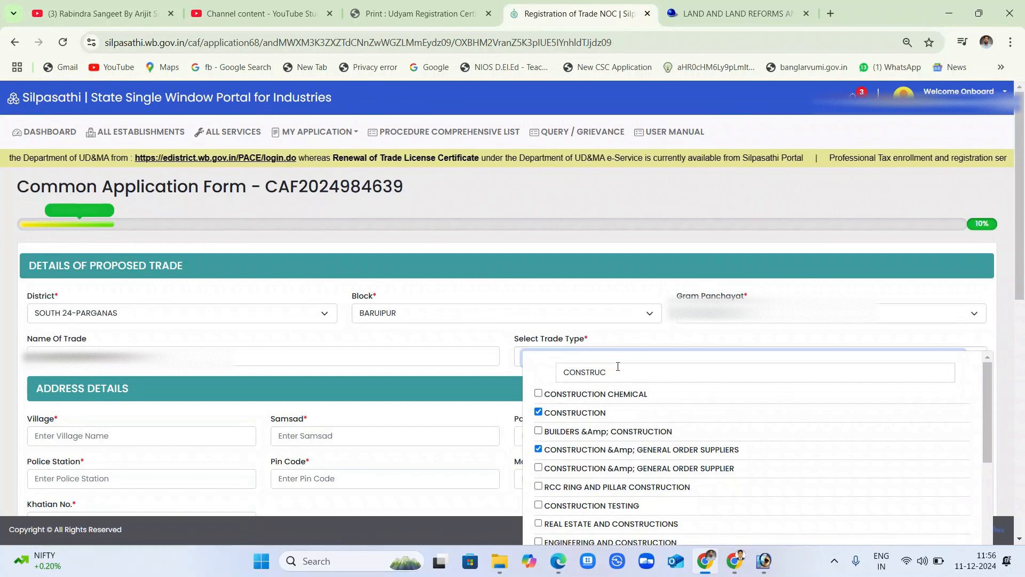
Search 'ROAD' and tick BUILDING MATERIAL ,ROAD, GENERAL ORDER SUPPLIERS, bringing the total to 12.
left_click_drag(616, 373, 547, 375)
type("ROAD")
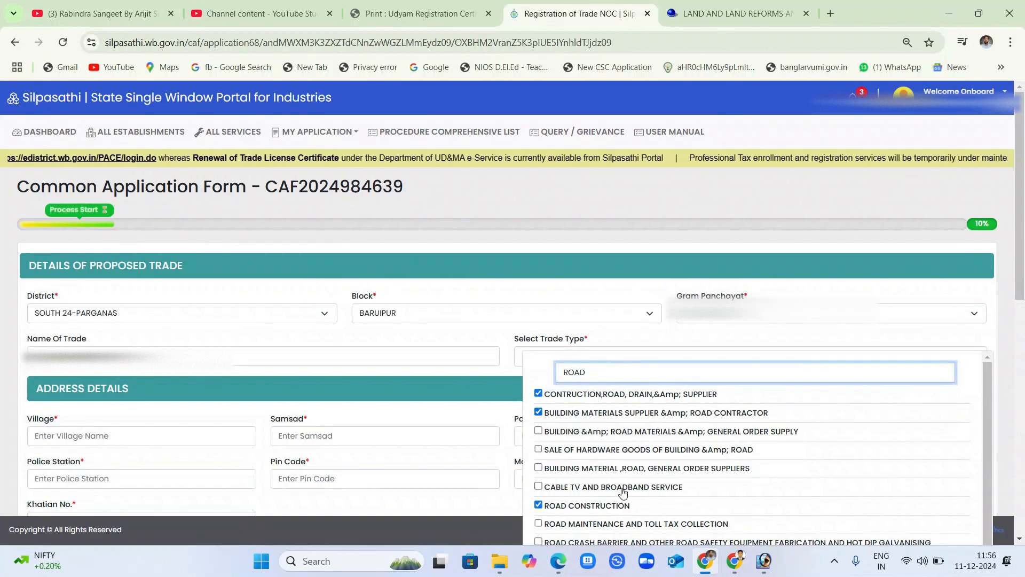
scroll(620, 487, "down", 1)
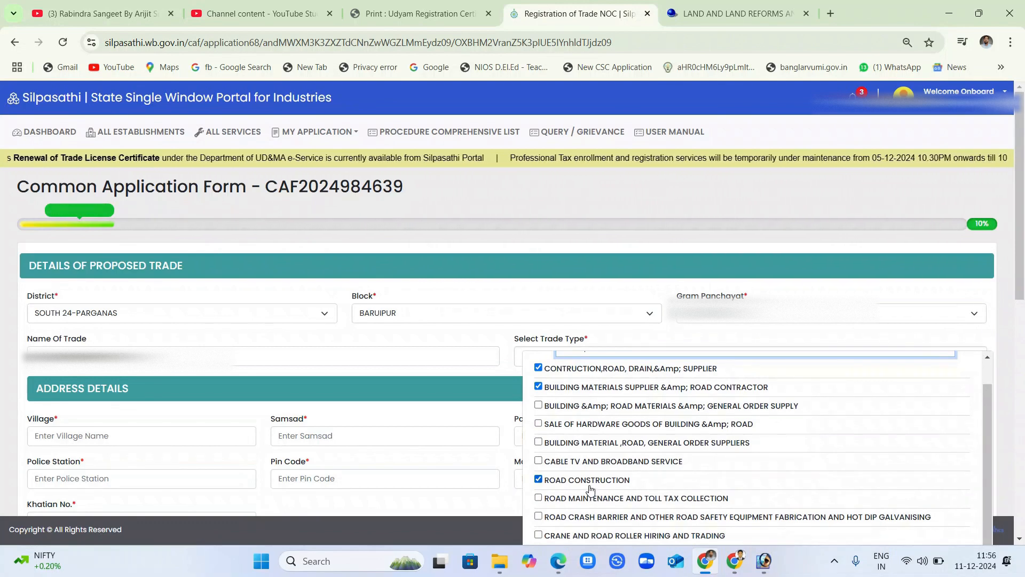
left_click(539, 443)
scroll(646, 464, "down", 1)
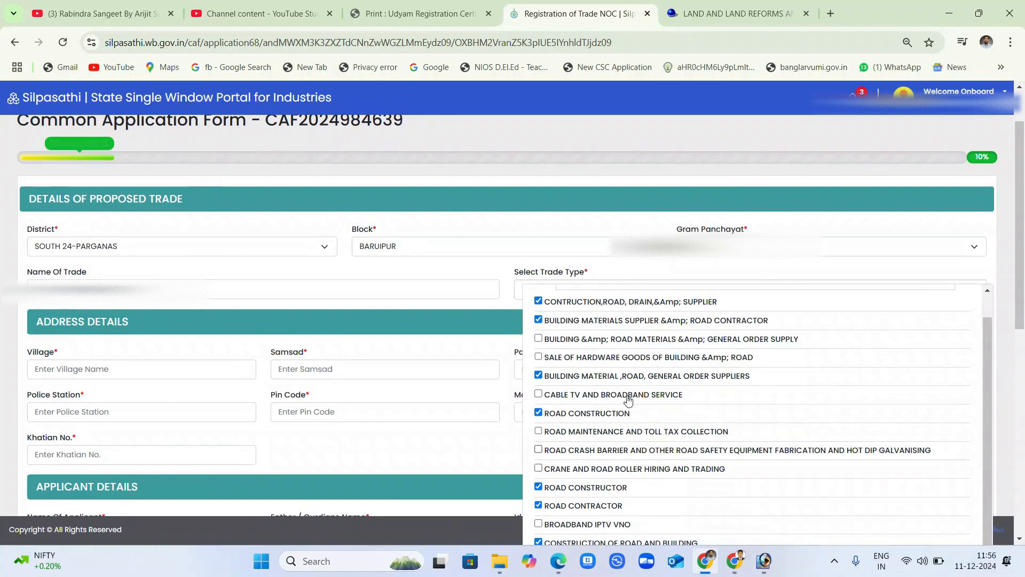
left_click(533, 224)
scroll(411, 352, "down", 2)
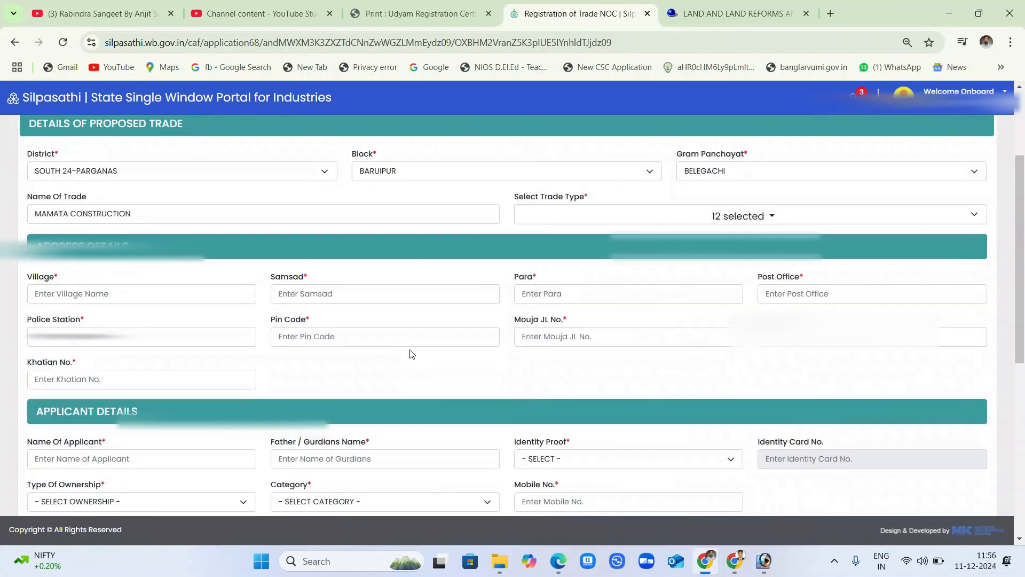
left_click(154, 232)
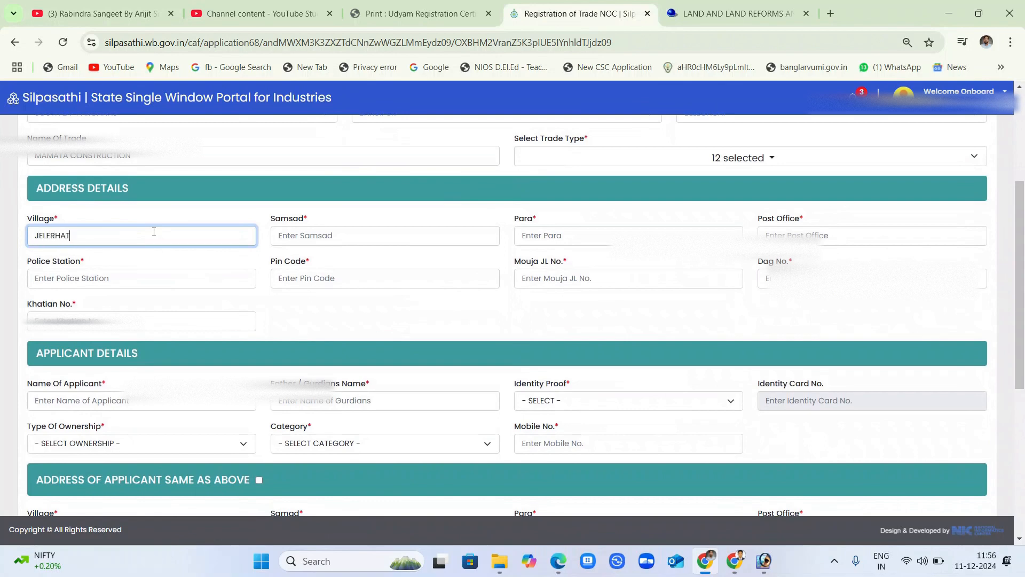
key("Tab")
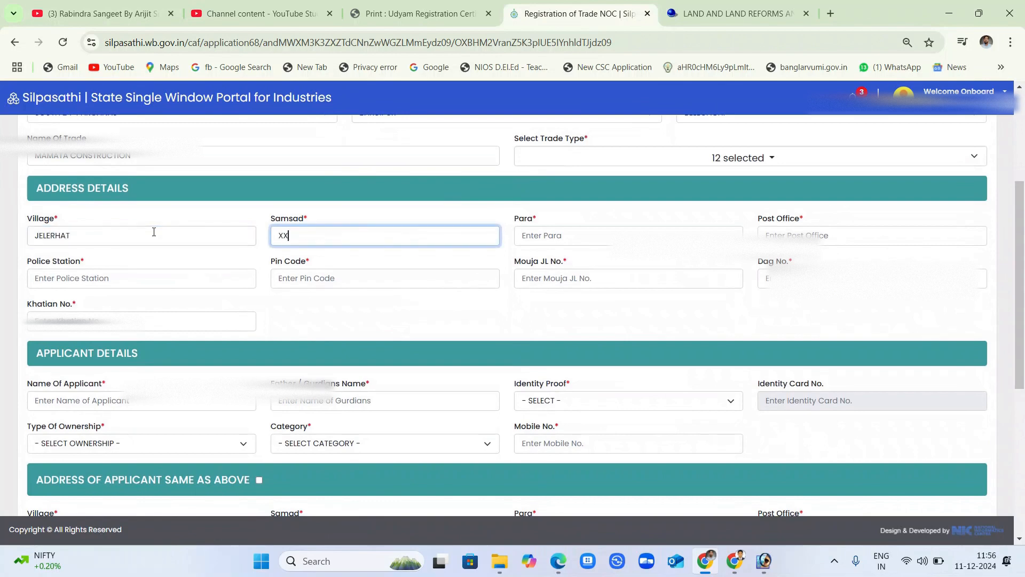
key("Tab")
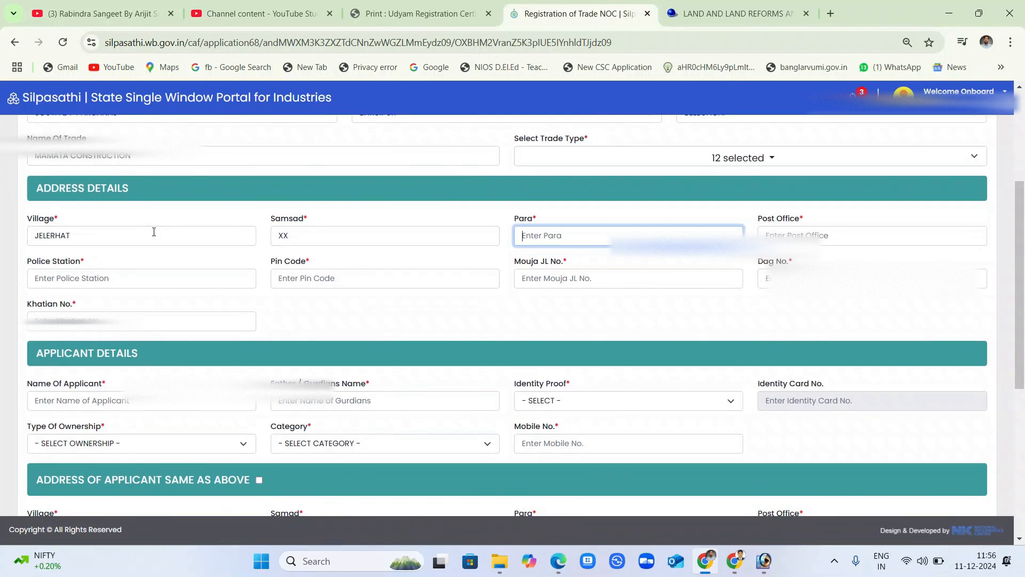
key("Tab")
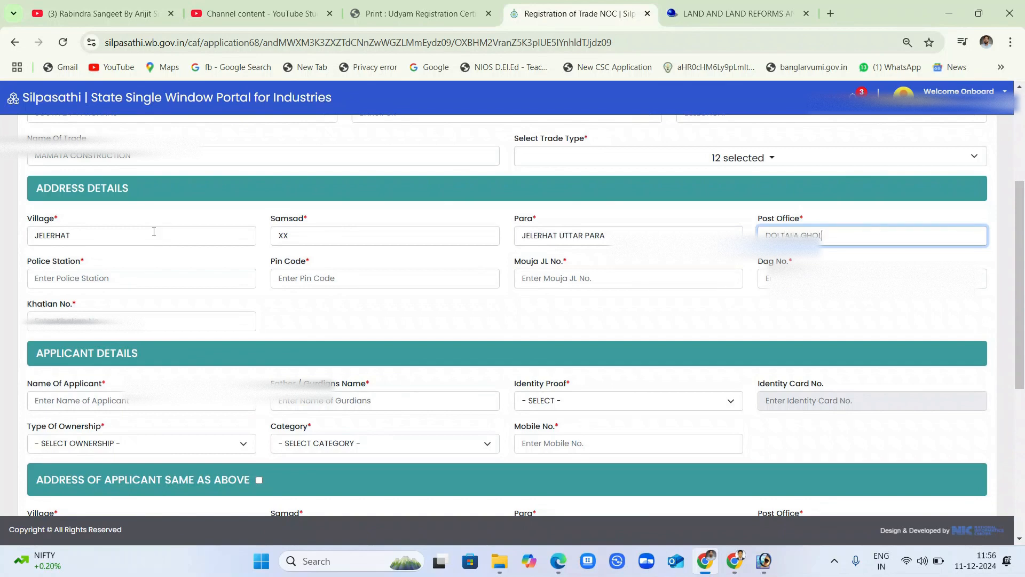
key("Tab")
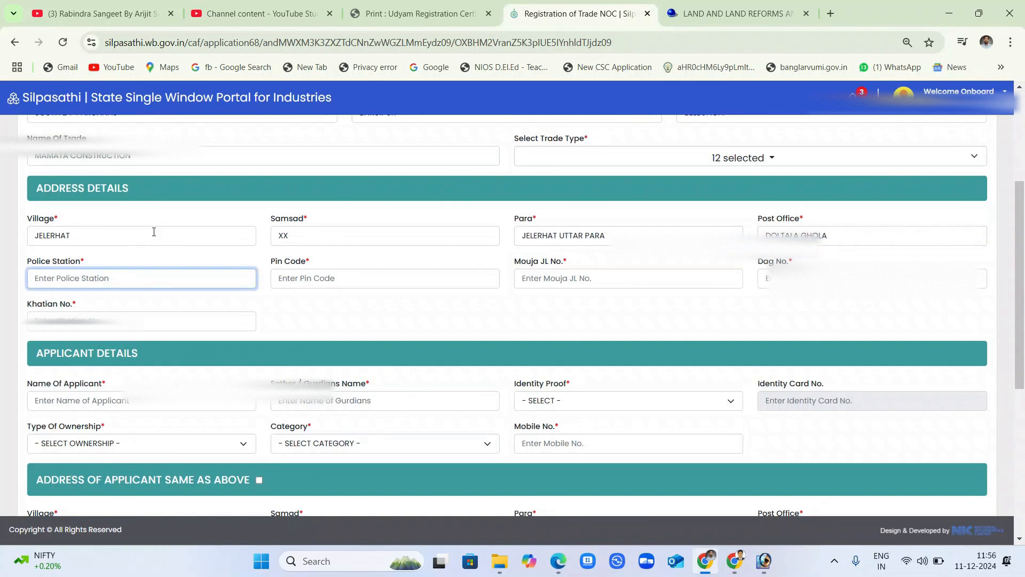
key("Tab")
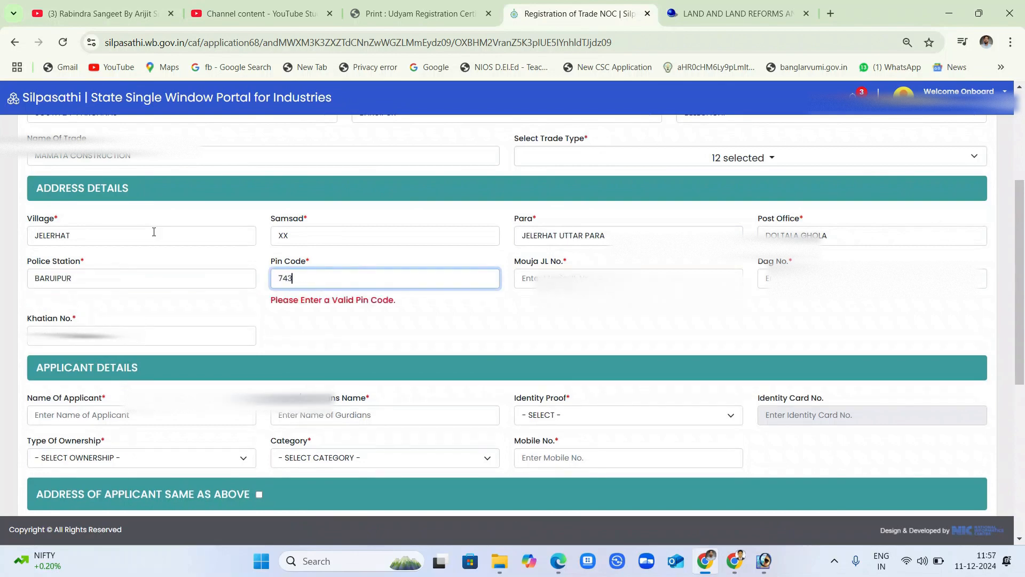
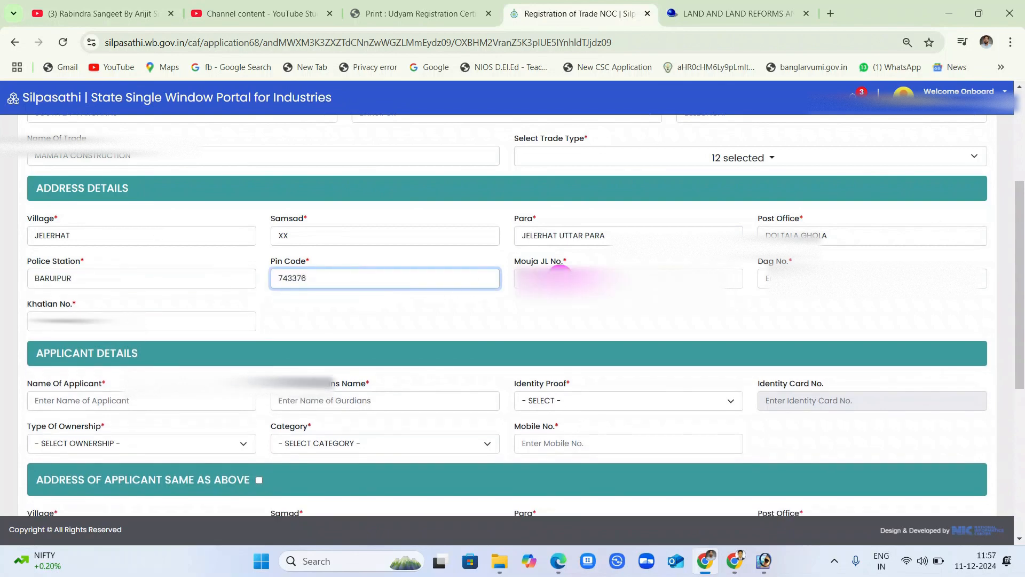
key("Tab")
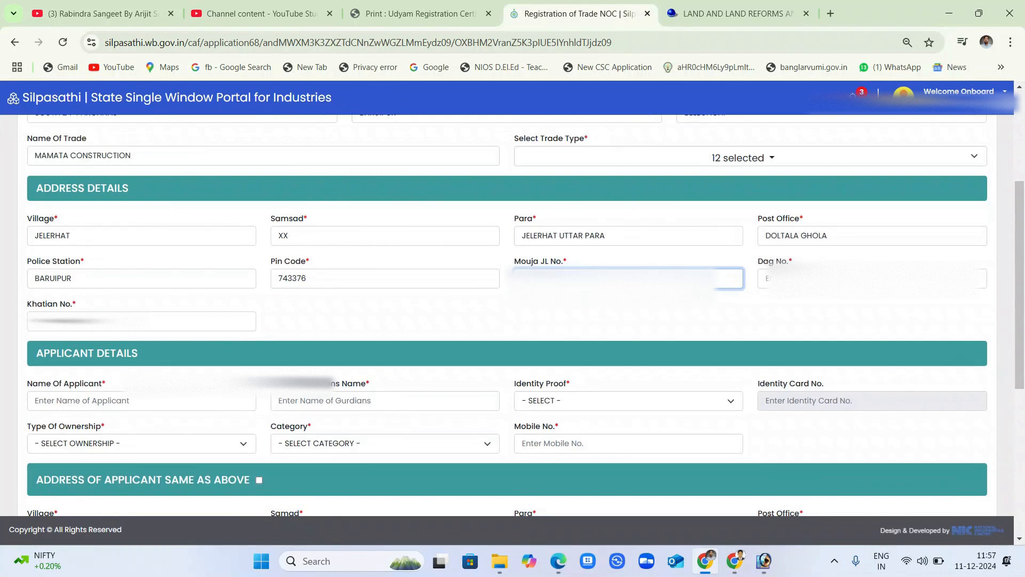
Check the plot list in the Banglarbhumi tab and enter Mouja JL No. 126 and Dag No. 64.
left_click(706, 5)
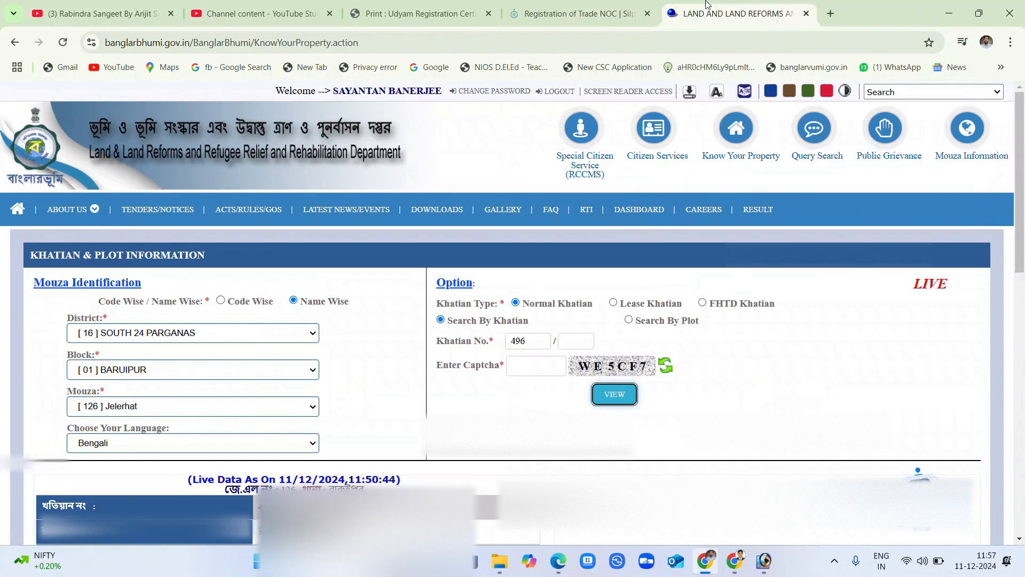
scroll(542, 507, "down", 7)
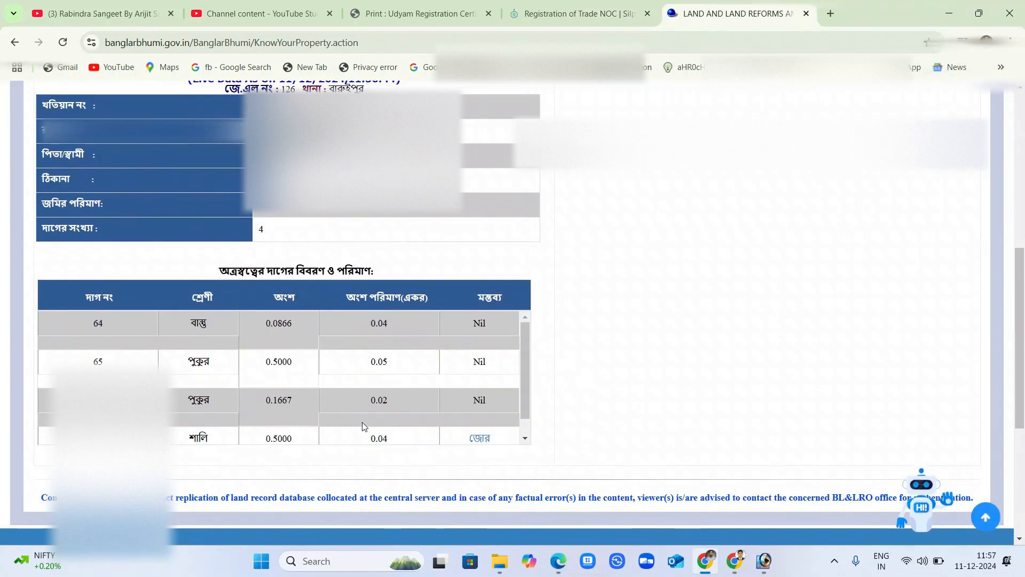
scroll(362, 423, "up", 1)
scroll(362, 424, "down", 1)
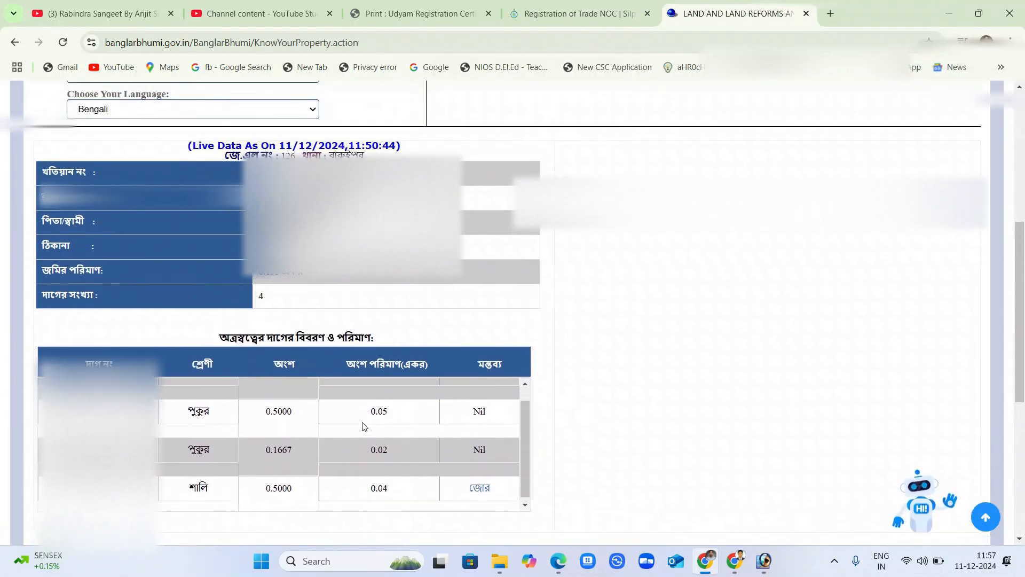
scroll(363, 426, "up", 1)
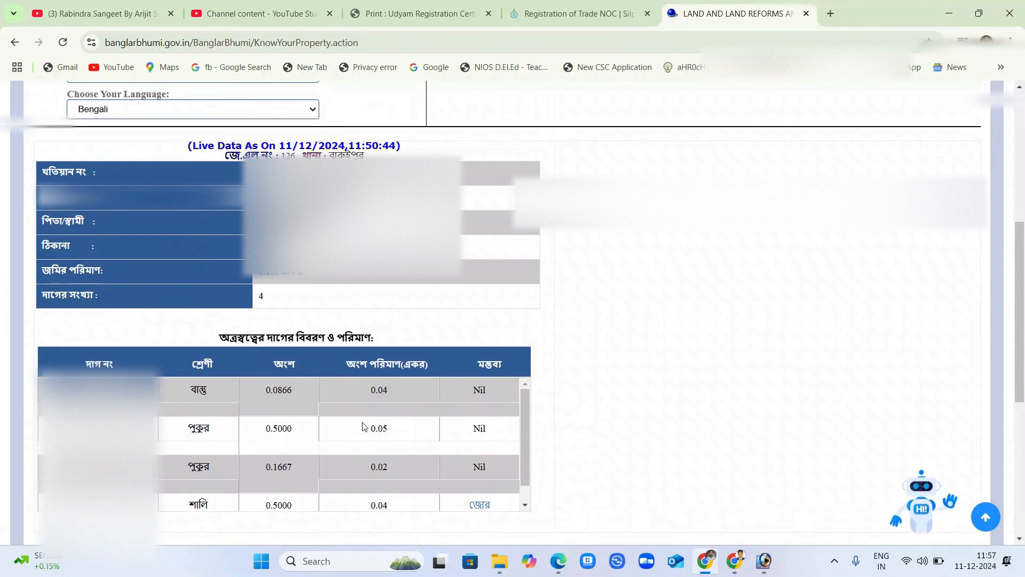
scroll(362, 426, "down", 1)
scroll(362, 426, "up", 1)
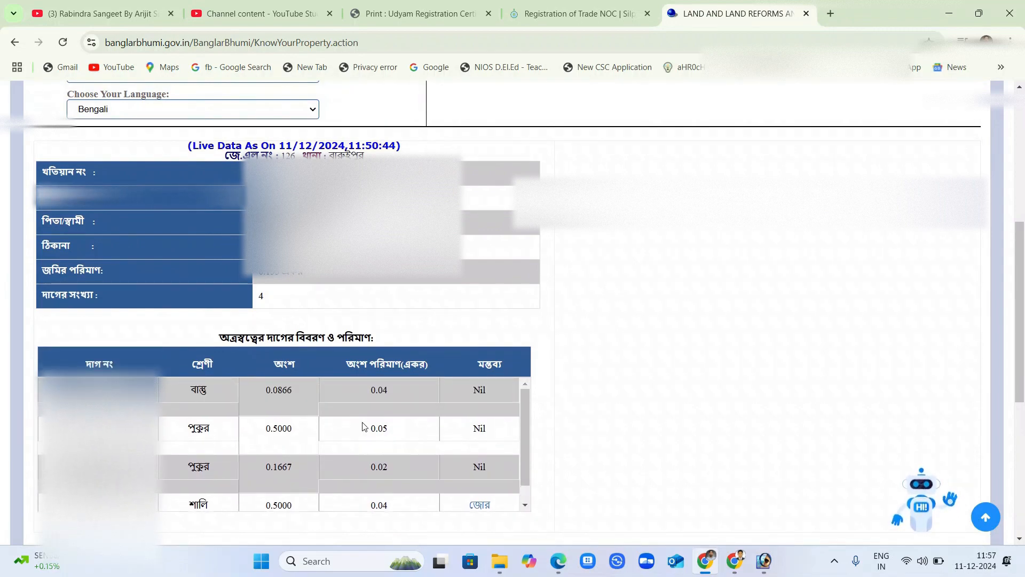
left_click(576, 14)
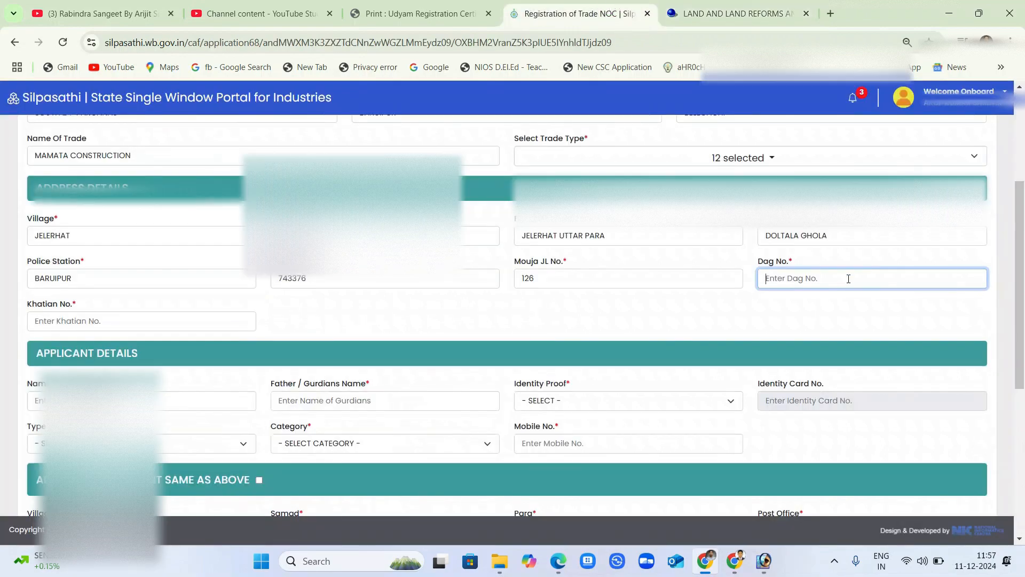
type("64")
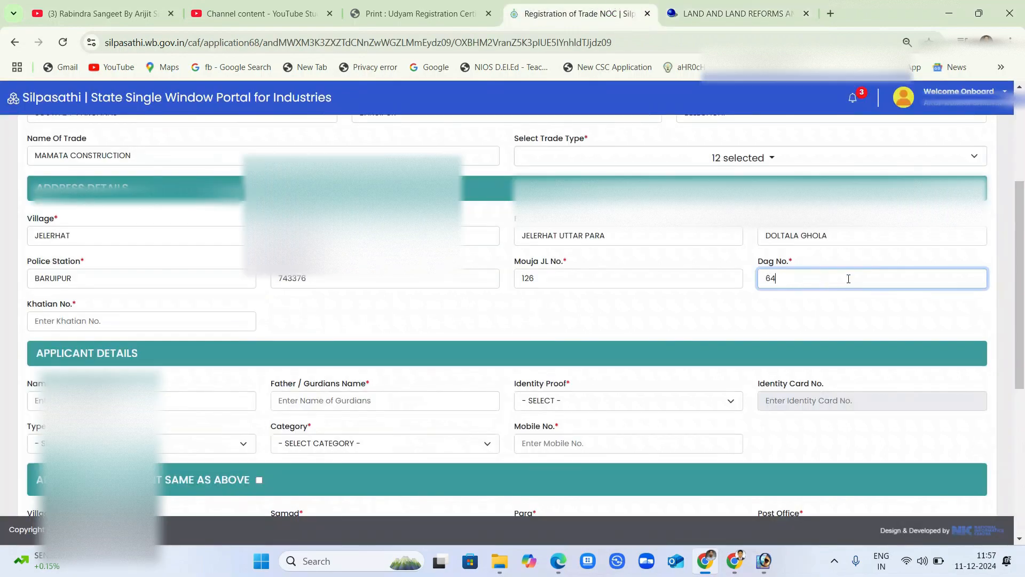
Look up the khatian number in the land record for the Khatian No. field.
left_click(92, 321)
left_click(671, 15)
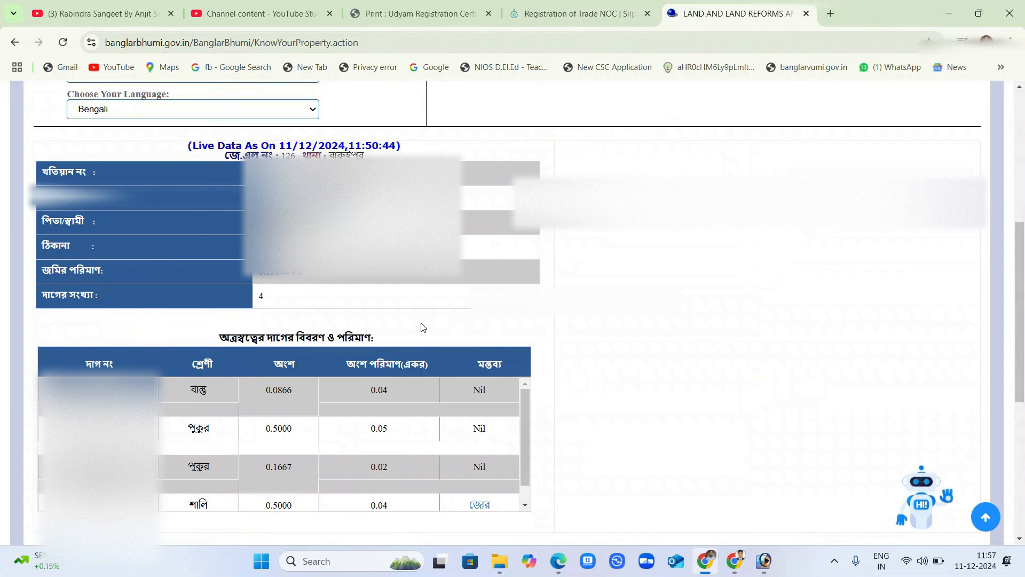
scroll(418, 325, "up", 3)
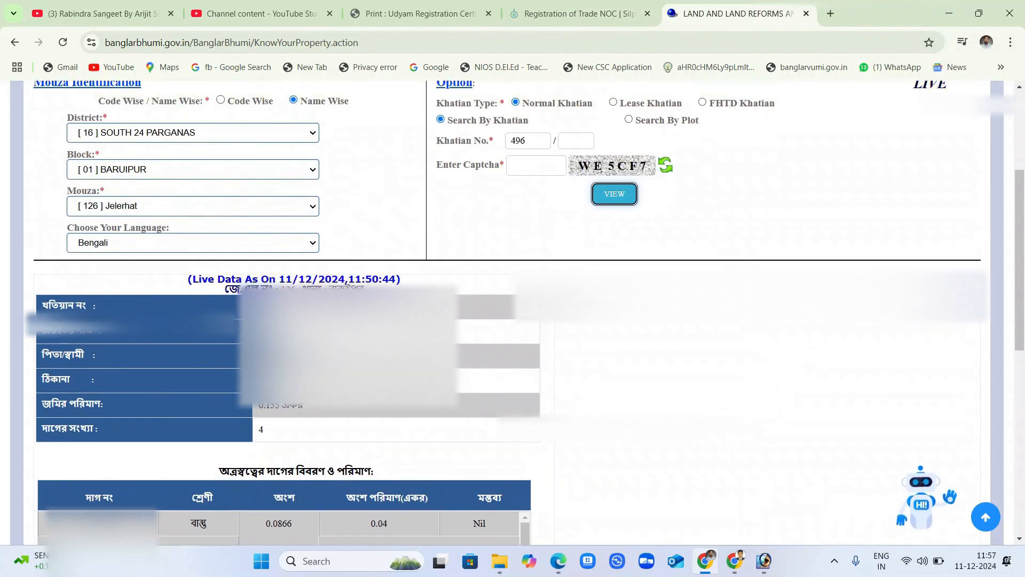
left_click(545, 13)
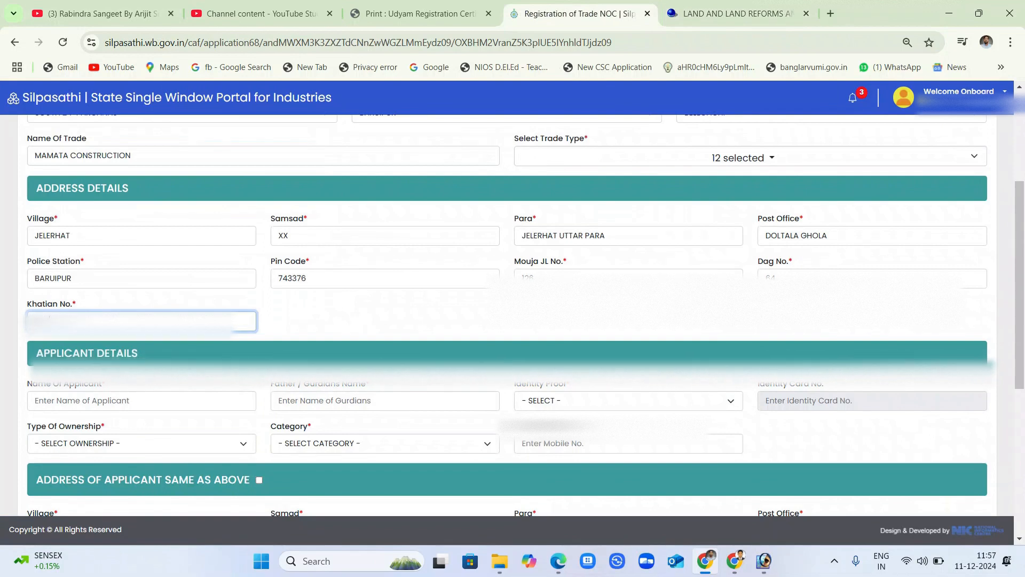
Enter Khatian No. 496, then fill in the applicant's name and father's name.
type("496")
scroll(199, 334, "down", 1)
left_click(199, 334)
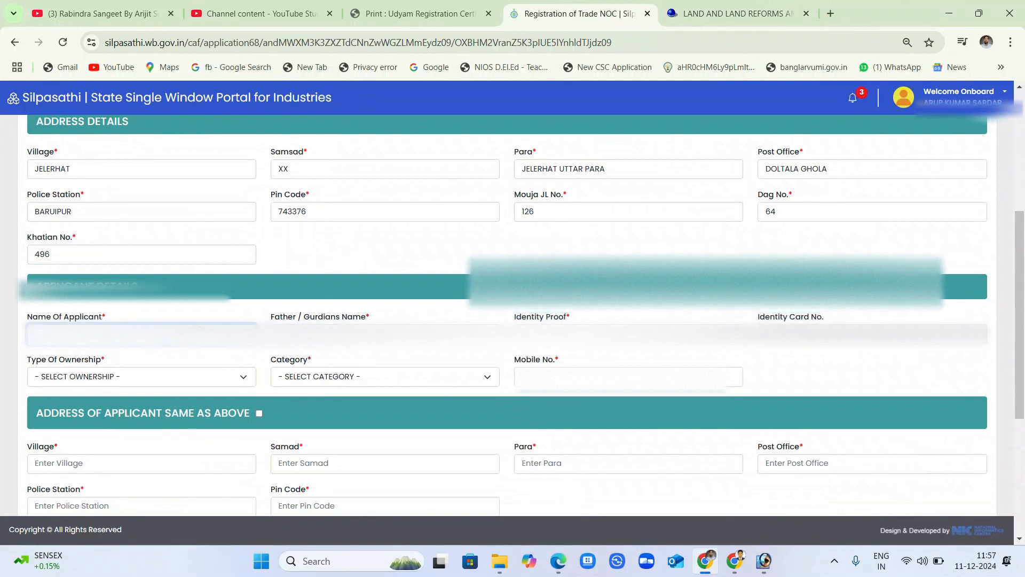
left_click(323, 334)
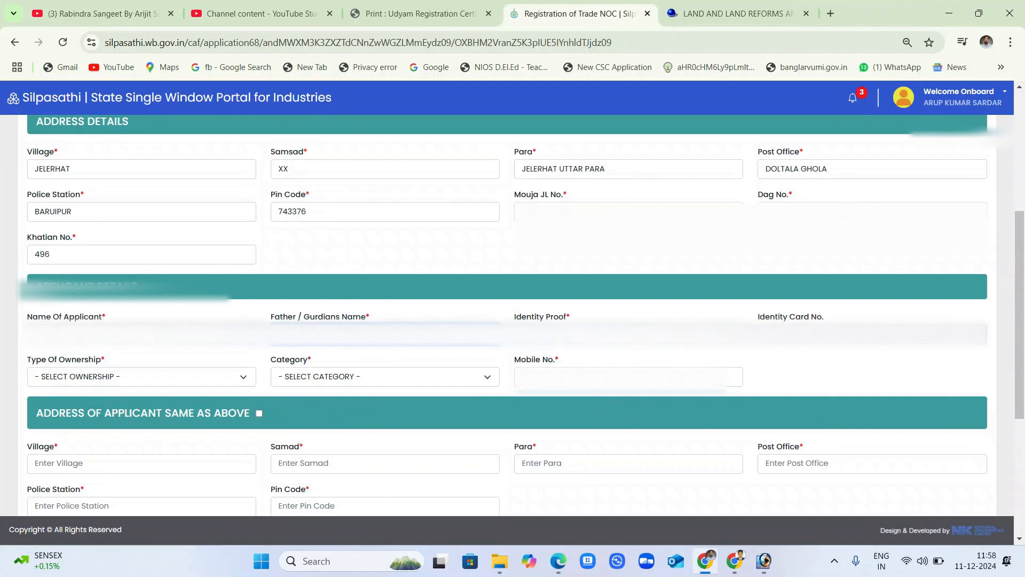
key("Tab")
Choose the identity proof type and enter the identity card number.
left_click(614, 334)
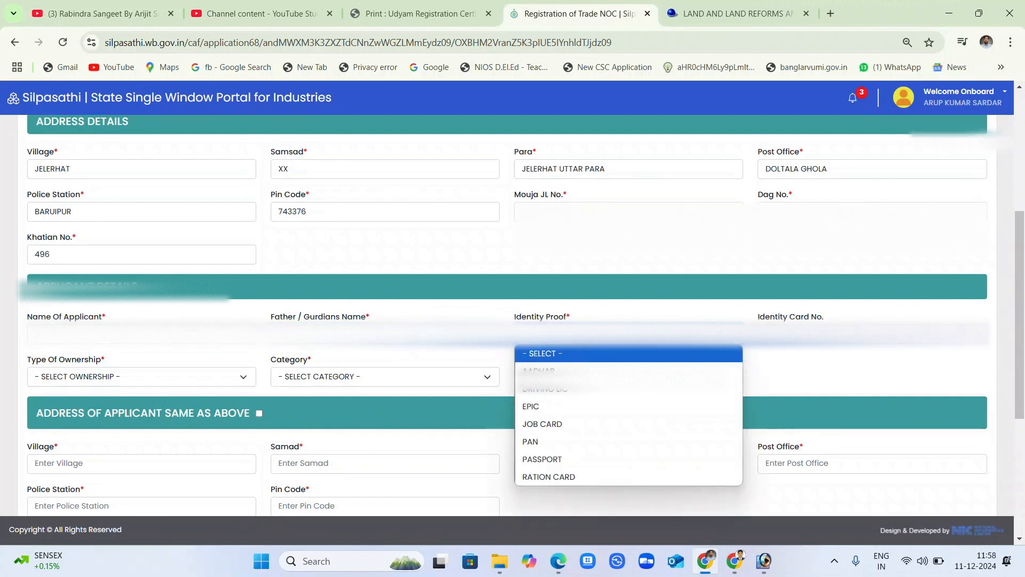
left_click(555, 369)
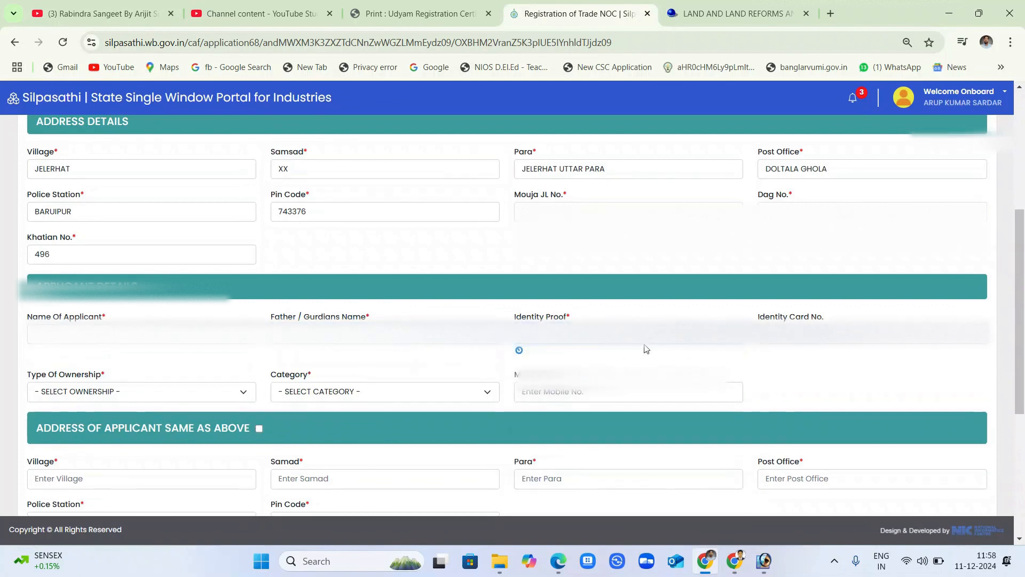
left_click(808, 335)
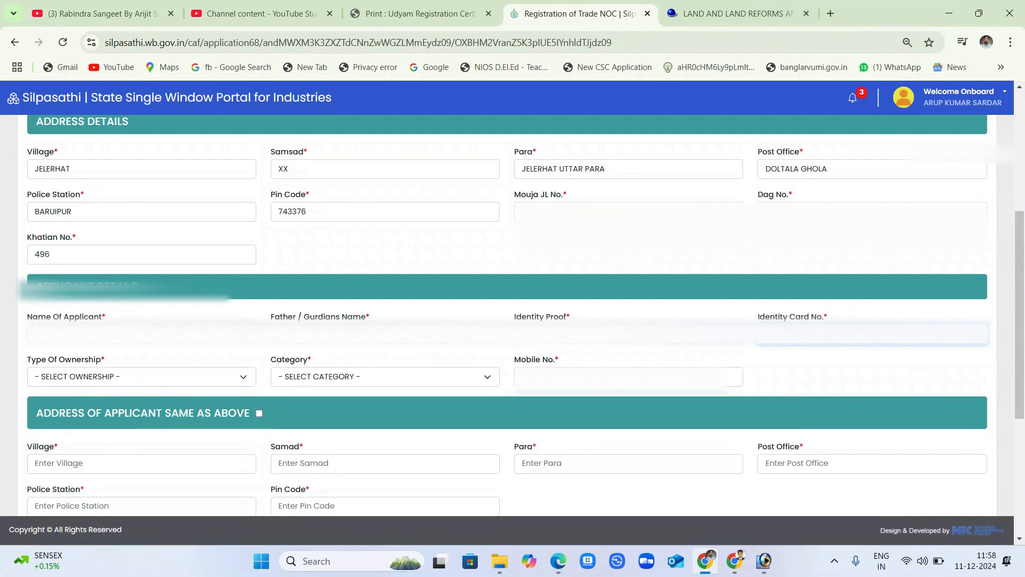
Set the ownership type to PERSONAL and the applicant category to GP CITIZEN.
left_click(111, 383)
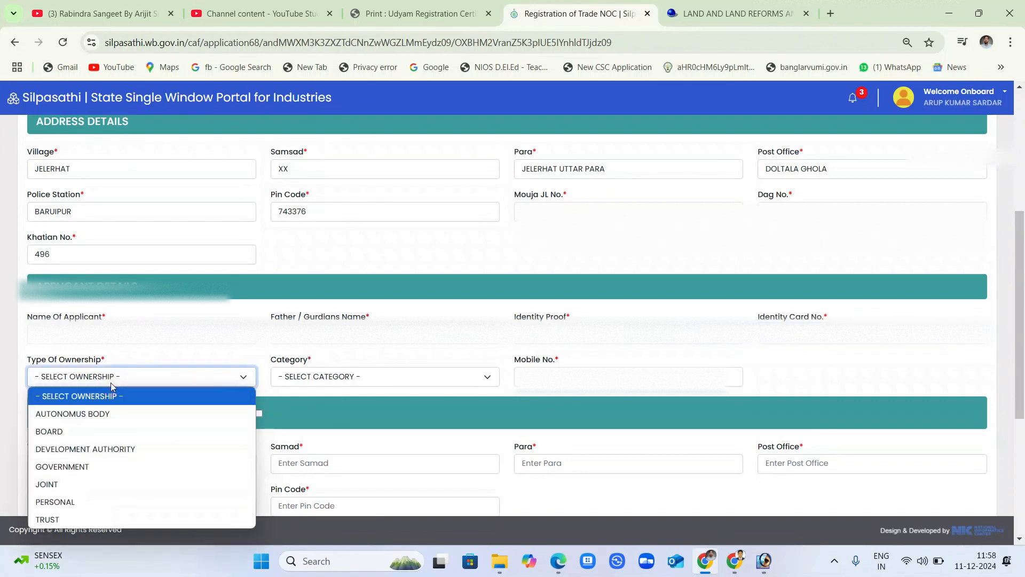
left_click(77, 502)
left_click(331, 377)
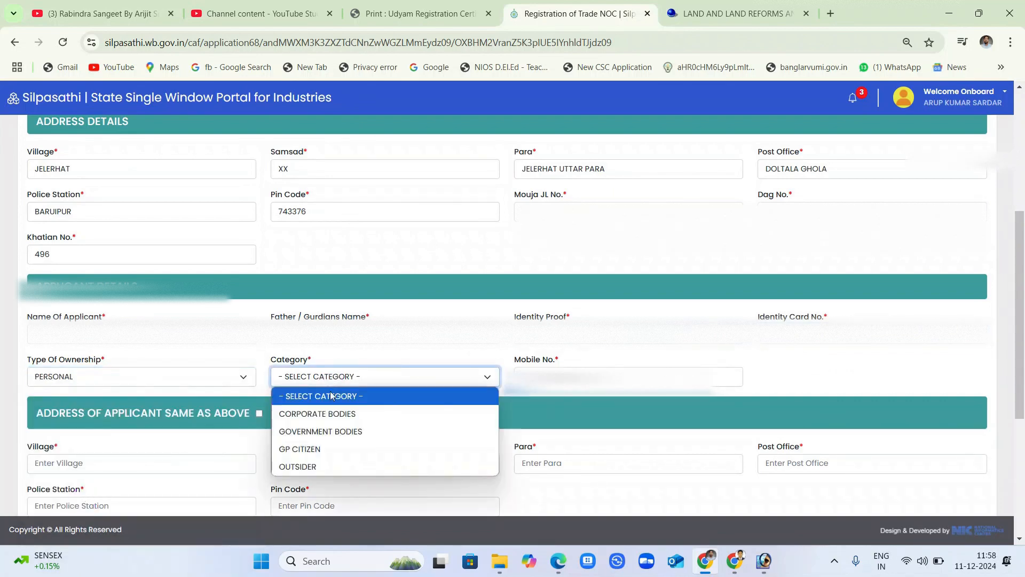
left_click(300, 449)
Enter the applicant's mobile number and mark the applicant address same as above.
left_click(558, 382)
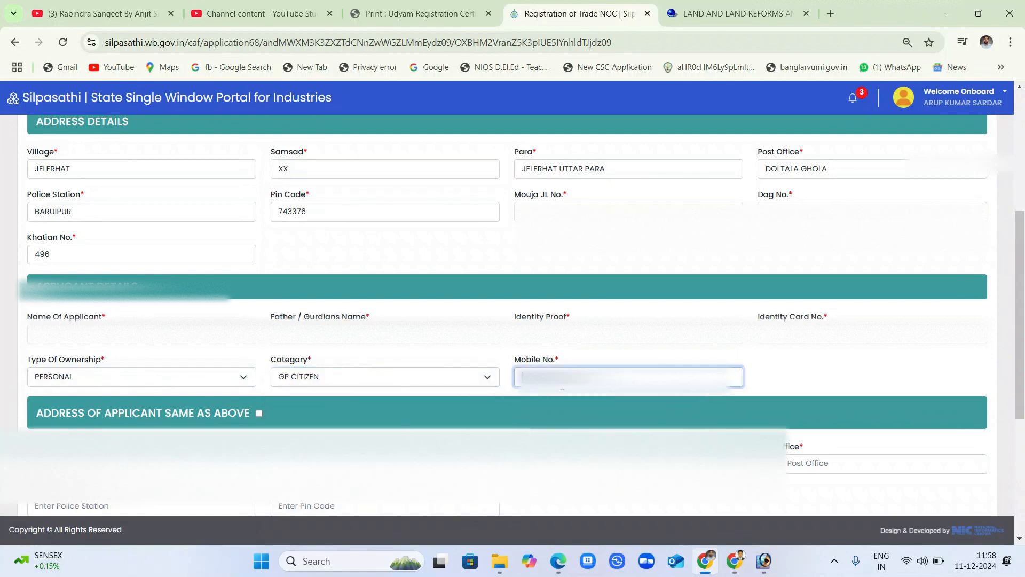
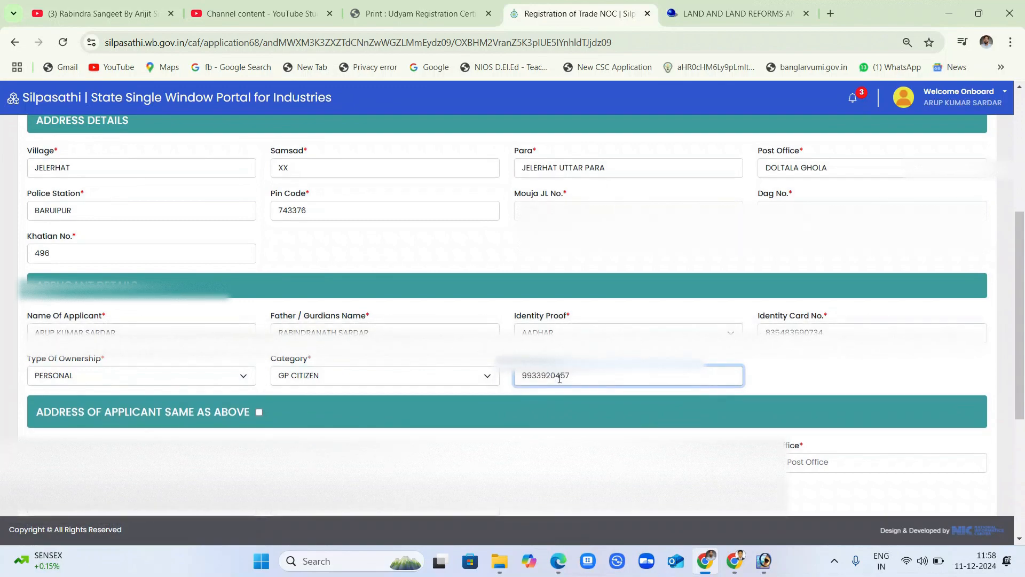
scroll(560, 378, "down", 2)
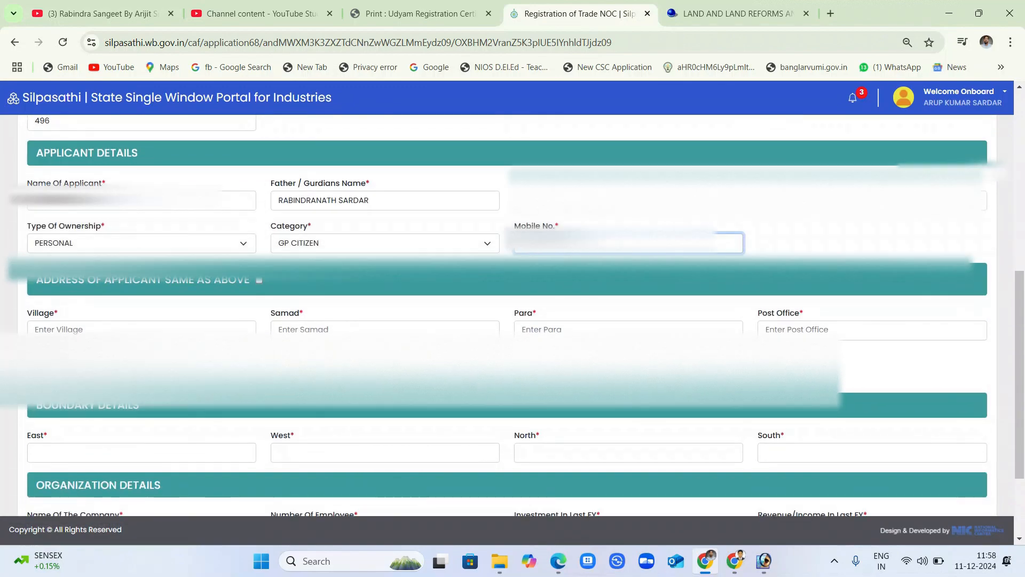
left_click(259, 279)
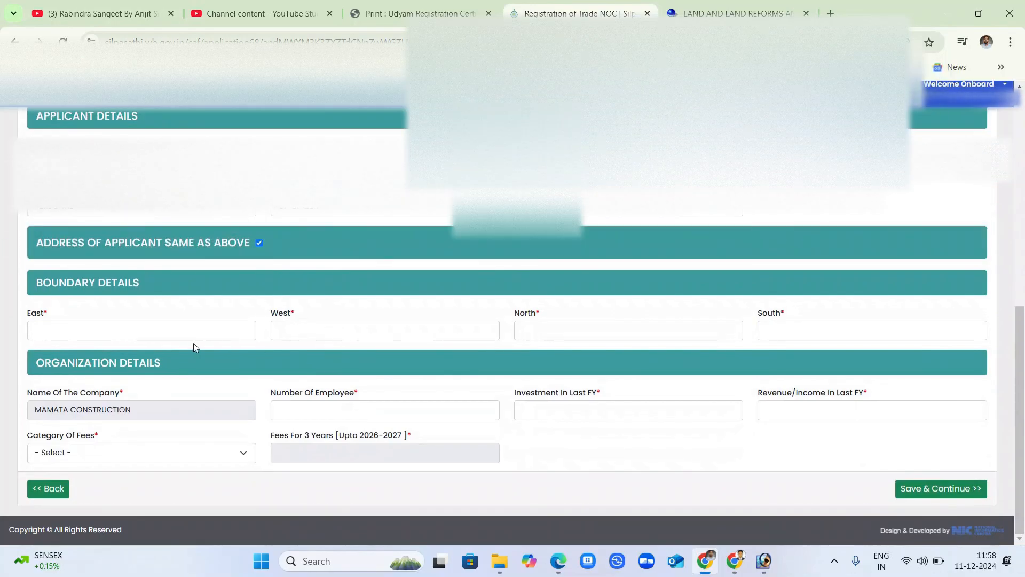
Fill Boundary Details: East MAIN ROAD, West HOUSE, North PANCHANAN MANDIR, South POND.
left_click(142, 337)
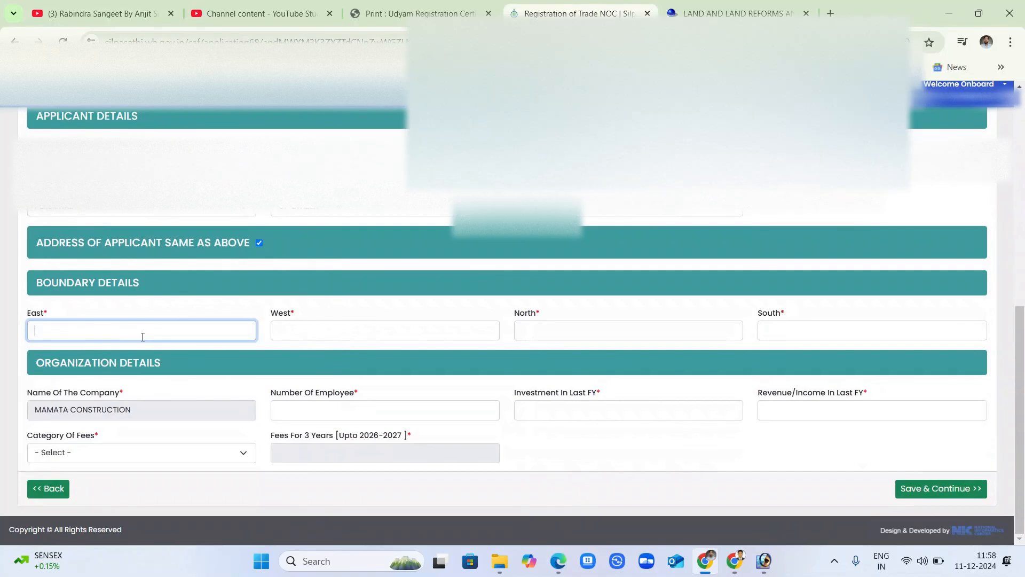
type("MAIN R")
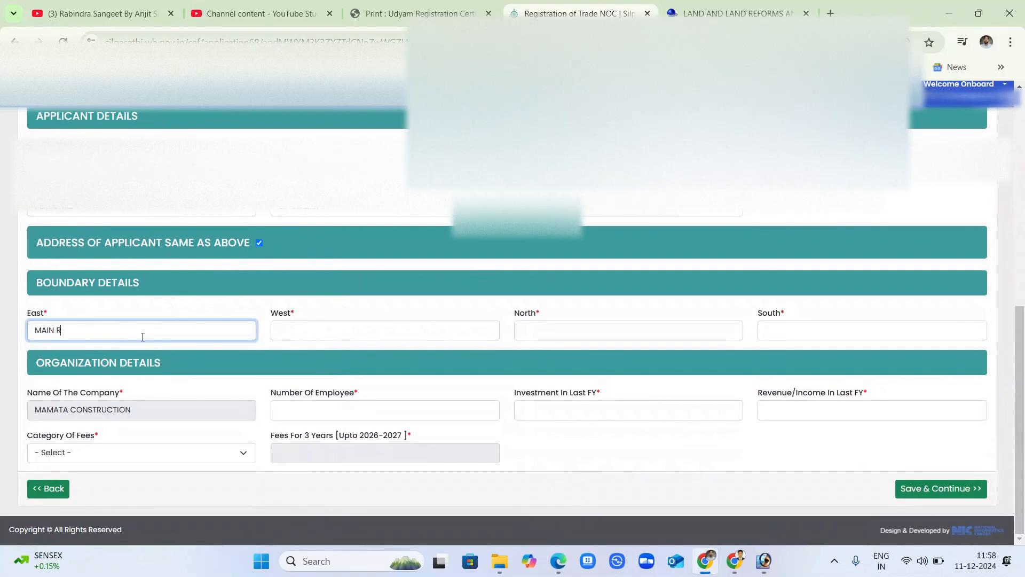
type("OAD")
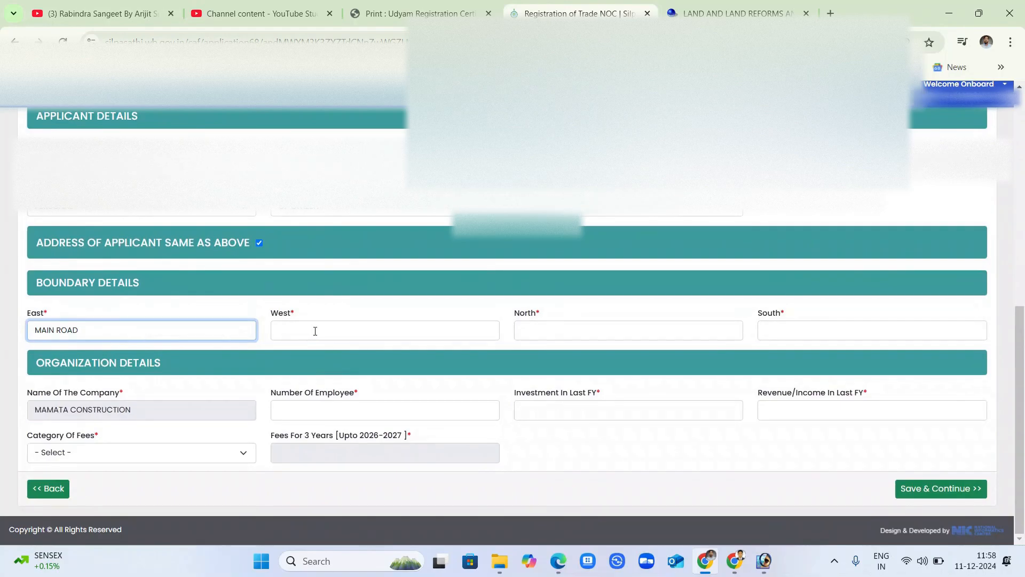
left_click(315, 331)
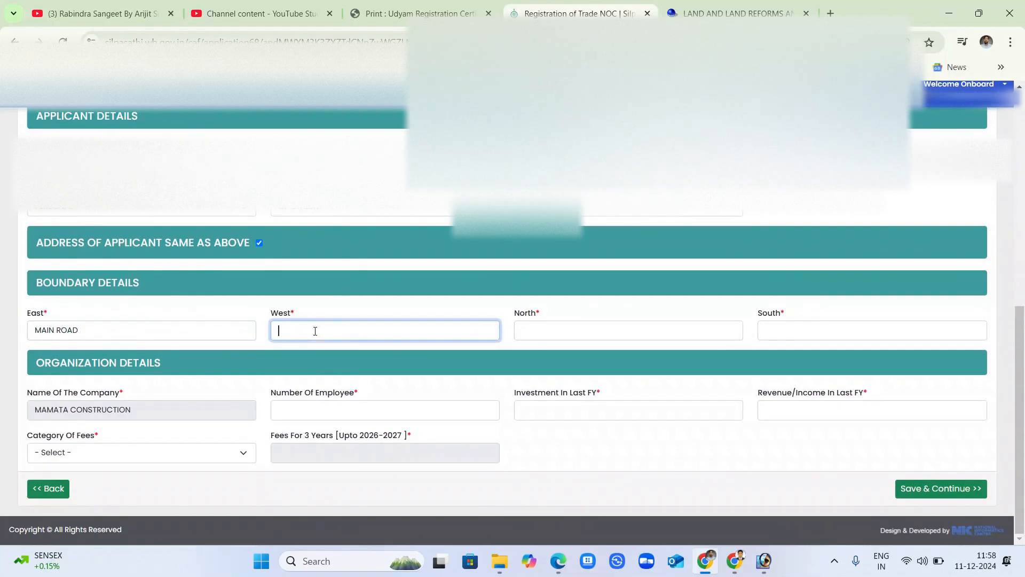
type("HOUSE")
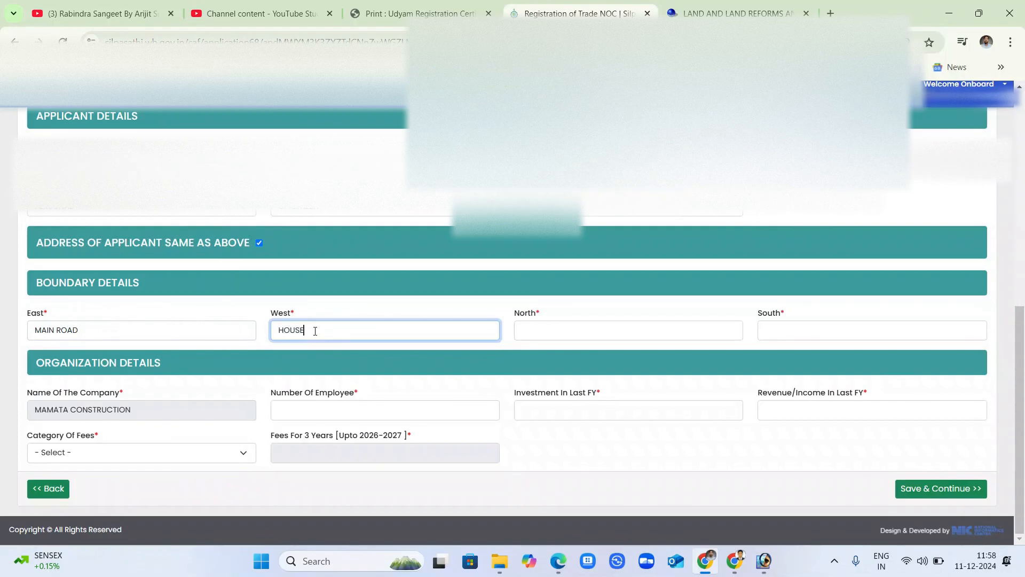
left_click(522, 327)
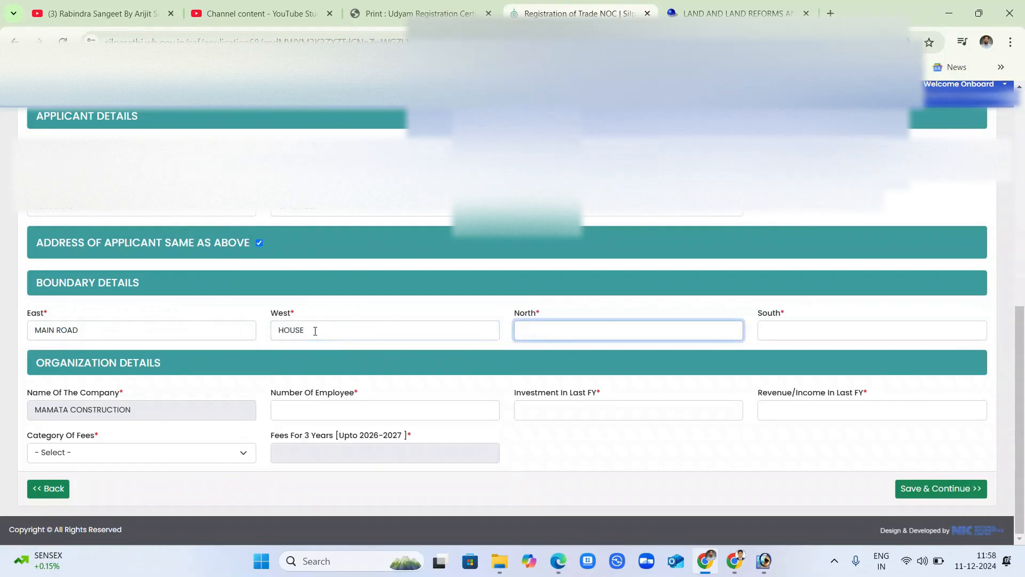
left_click(560, 328)
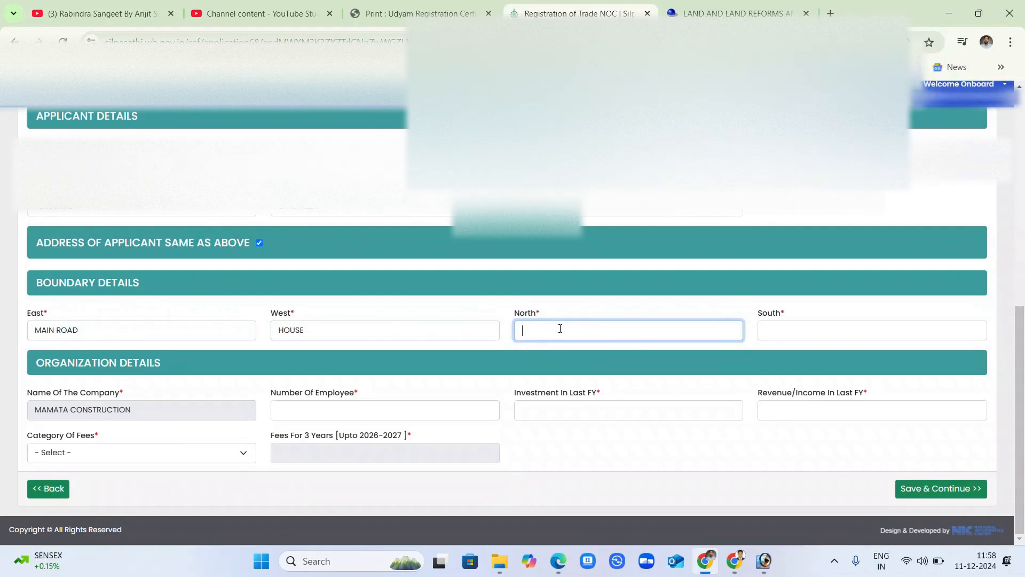
type("PANCH")
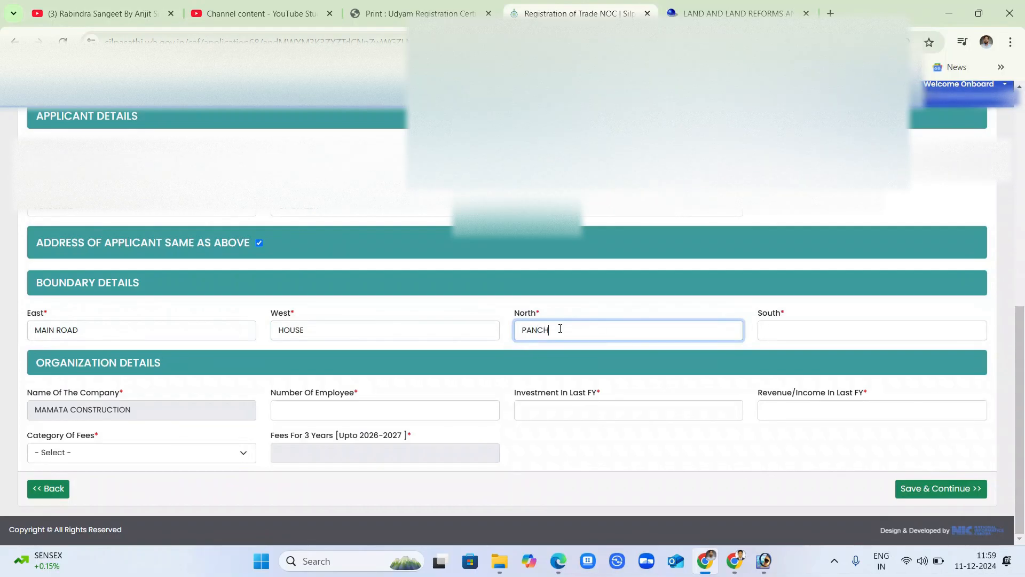
type("ANAN MANDIR")
key("Tab")
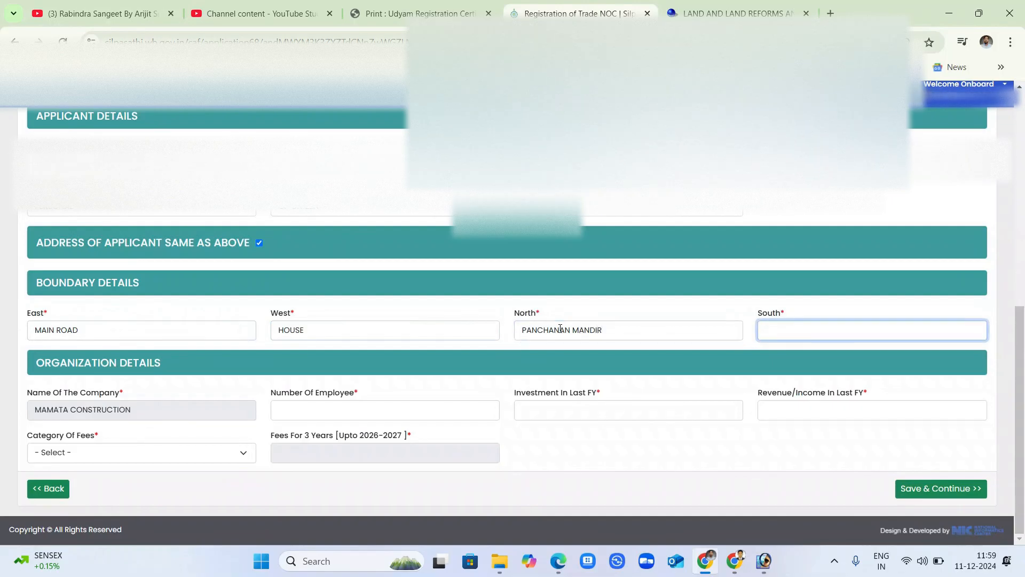
type("POND")
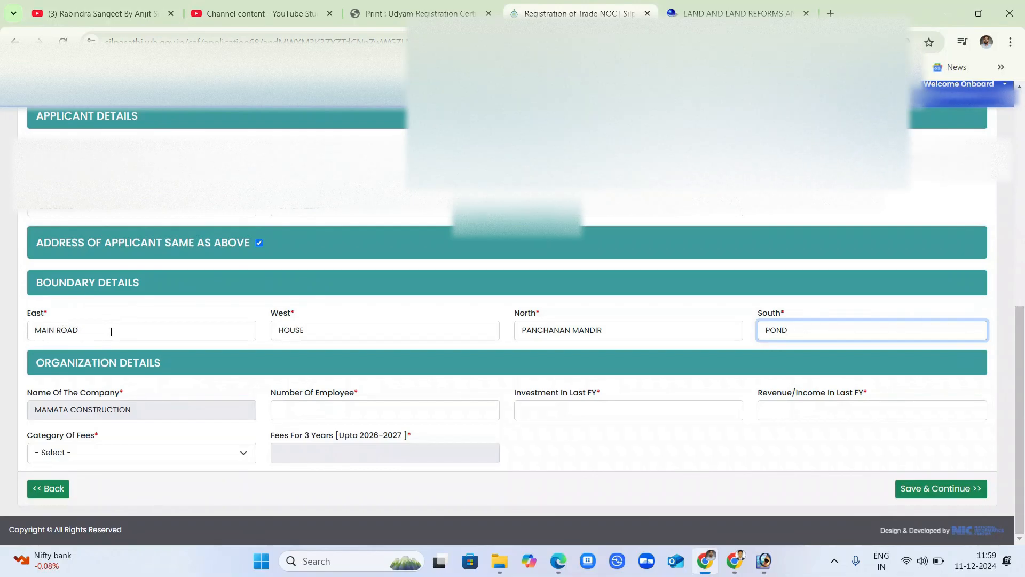
Replace the East boundary with HOUSE and enter MAIN ROAD as the West boundary.
triple_click(136, 330)
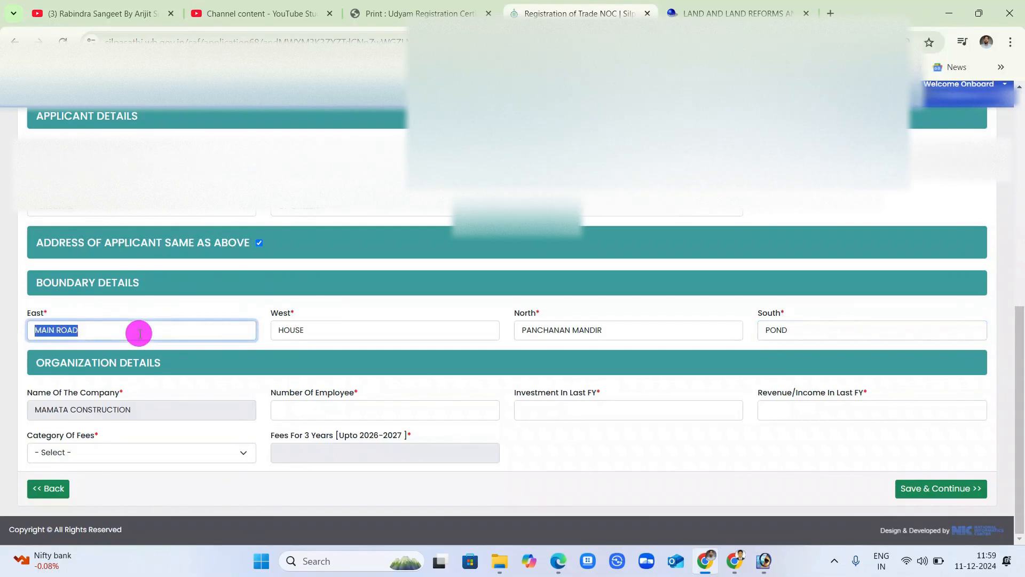
type("HOUSE")
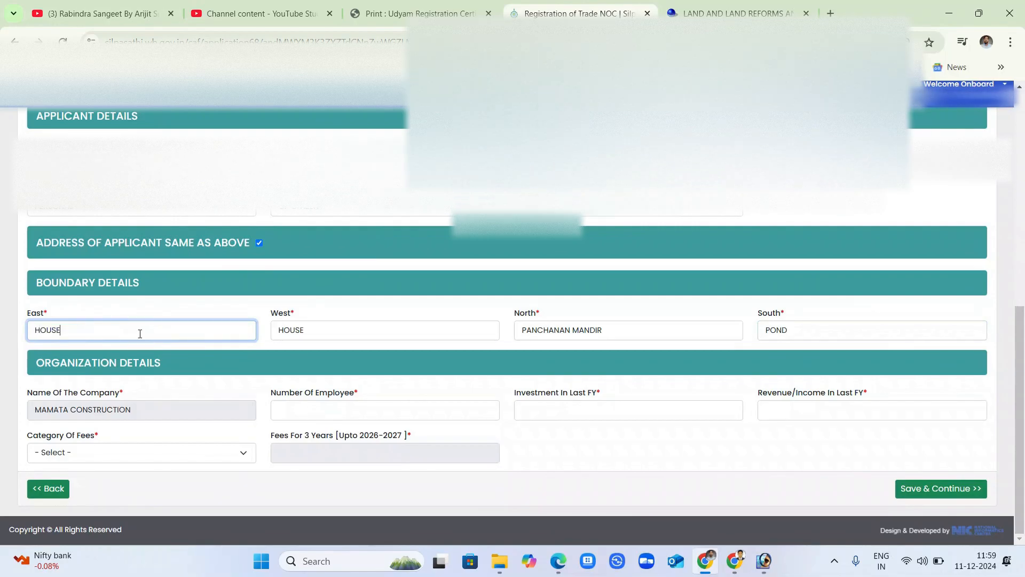
key("BackSpace")
key("BackSpace")
key("BackSpace")
key("BackSpace")
key("BackSpace")
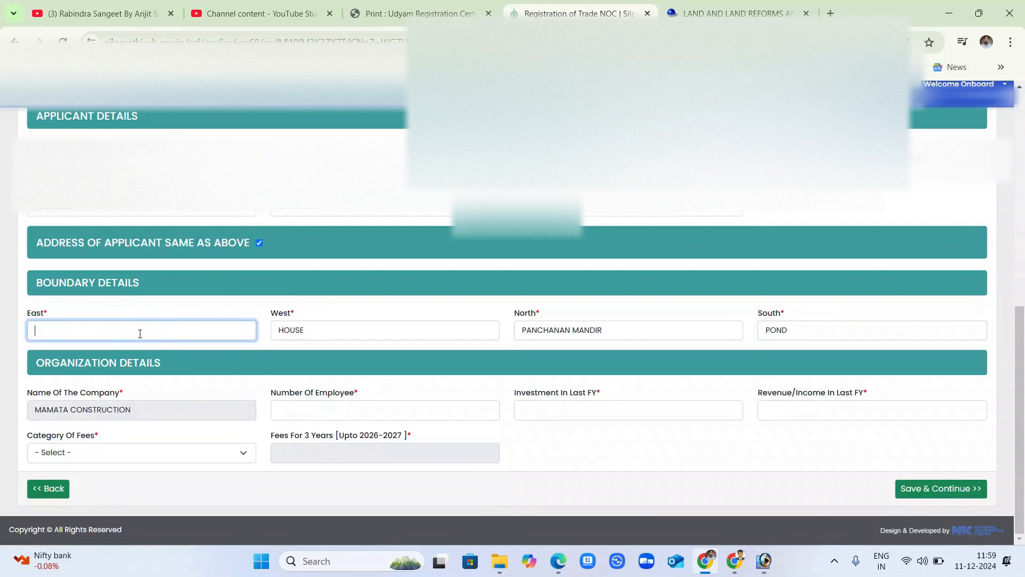
type("H")
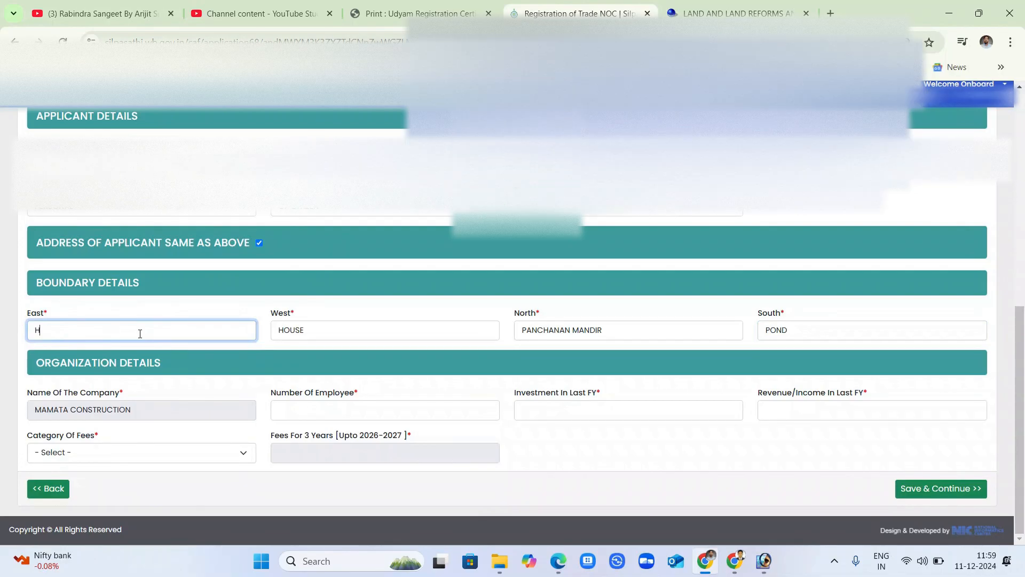
type("OUSE")
key("Tab")
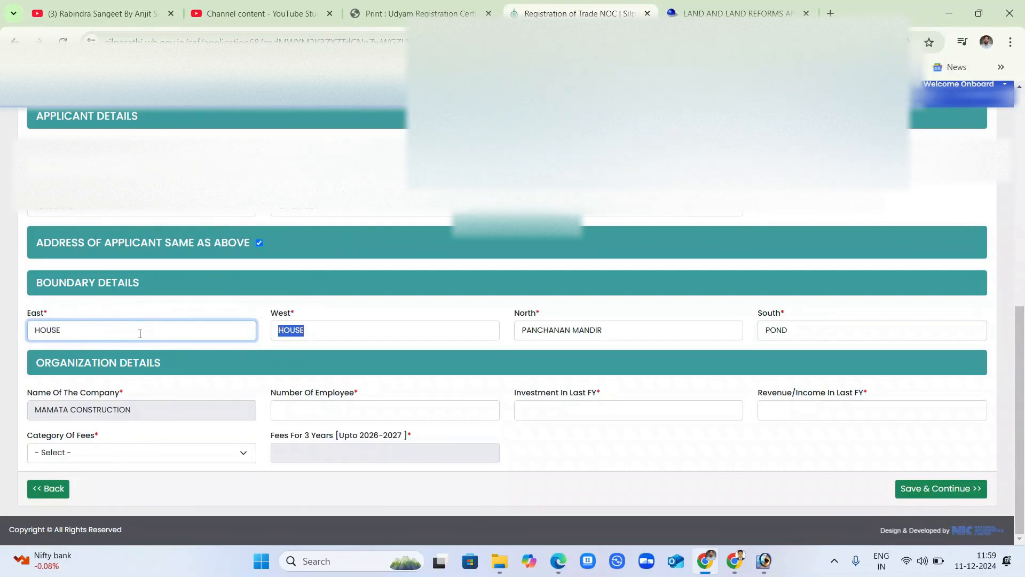
type("MAIN ROAD")
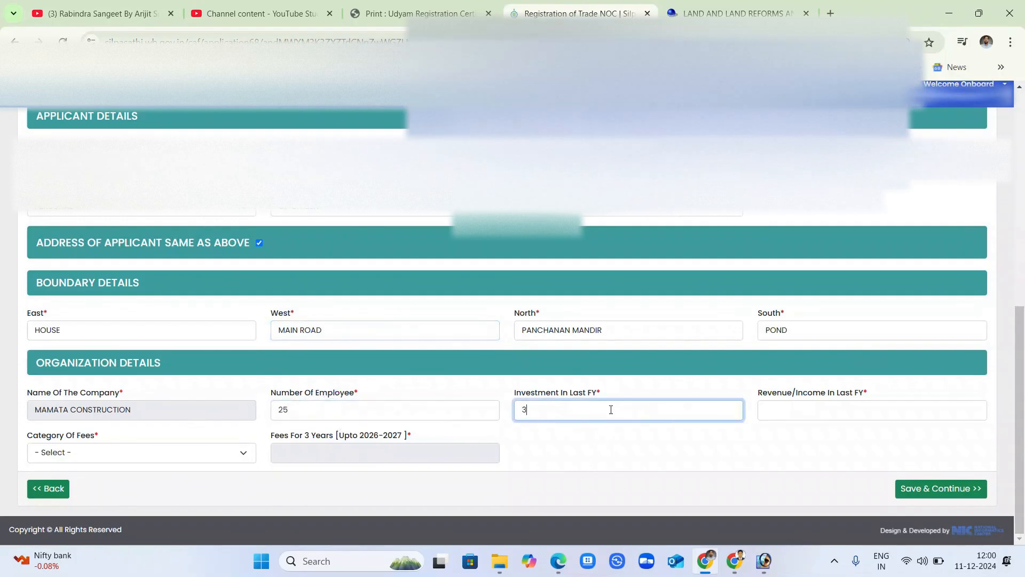
Enter 300000 as Investment In Last FY and 130000 as Revenue/Income In Last FY.
type("00000")
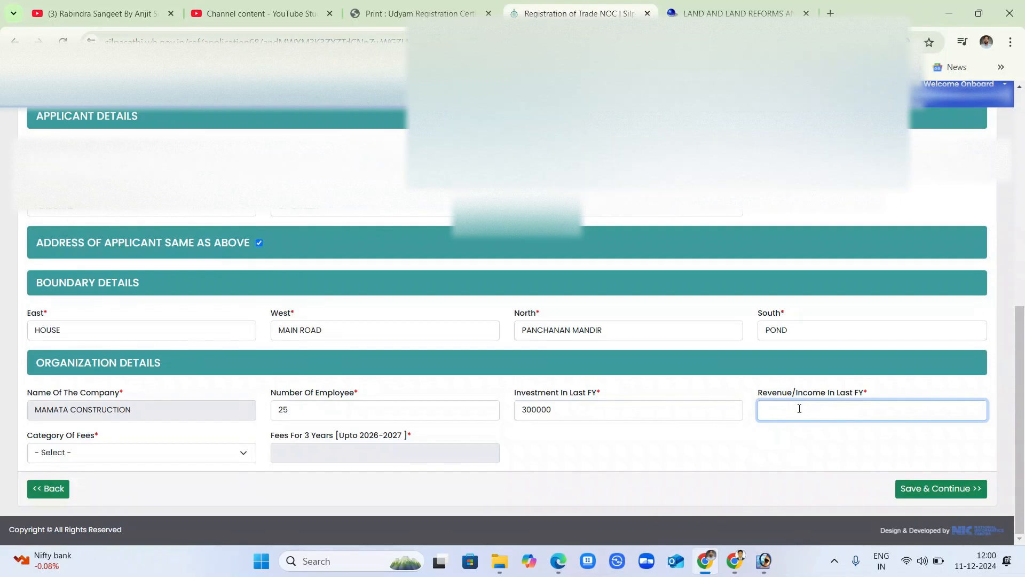
type("130000")
Change the fee category from Paying Professional Tax to Rs. 25,000 to 5,00,000 investment, giving a 750 three-year fee.
left_click(713, 459)
left_click(67, 460)
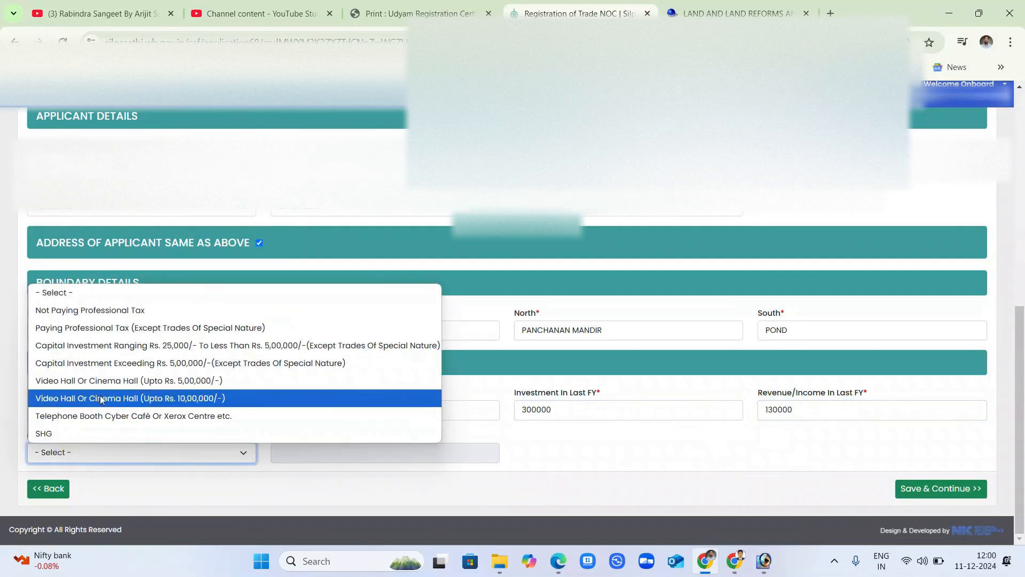
left_click(96, 328)
left_click(344, 445)
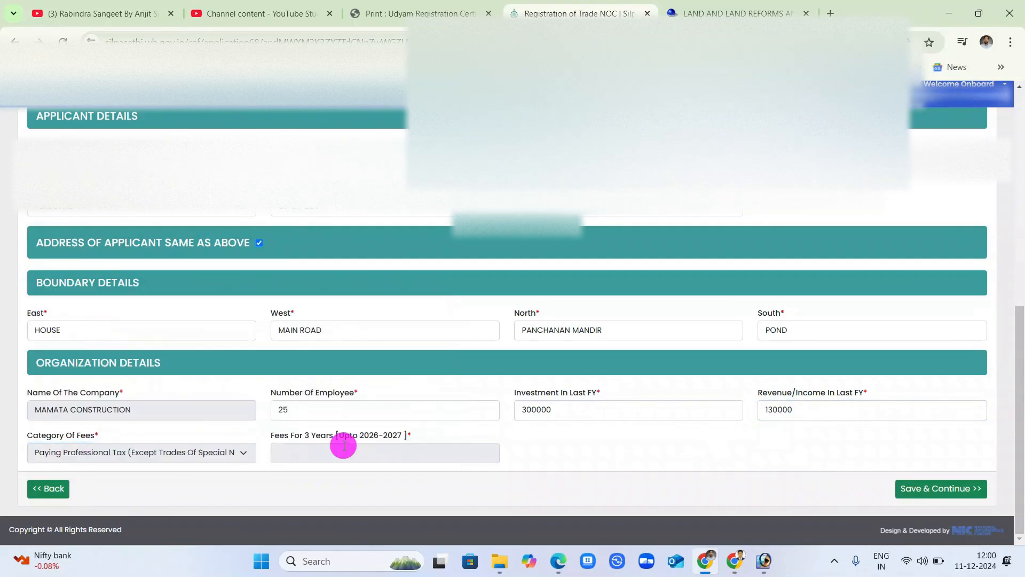
left_click(209, 454)
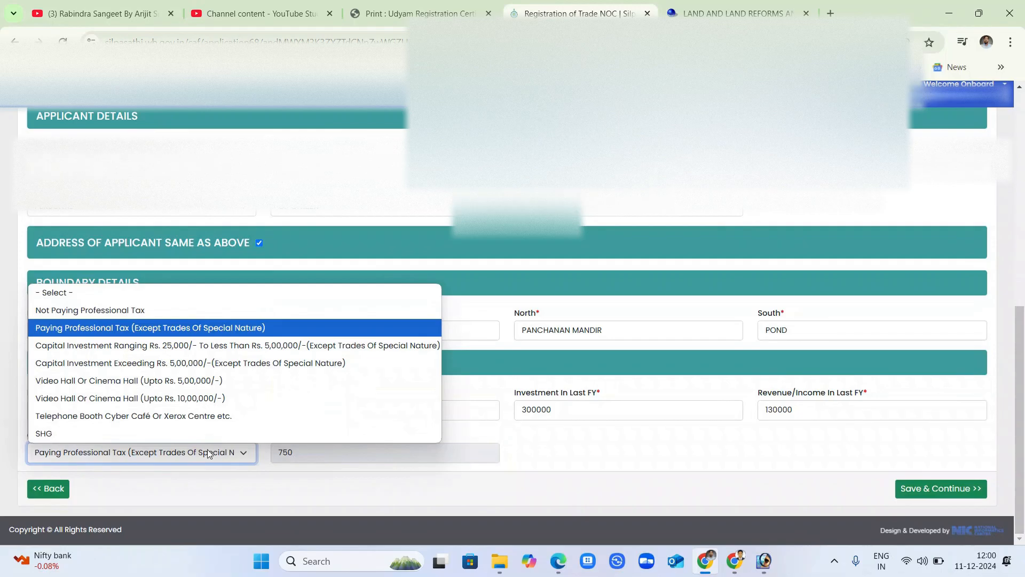
left_click(222, 345)
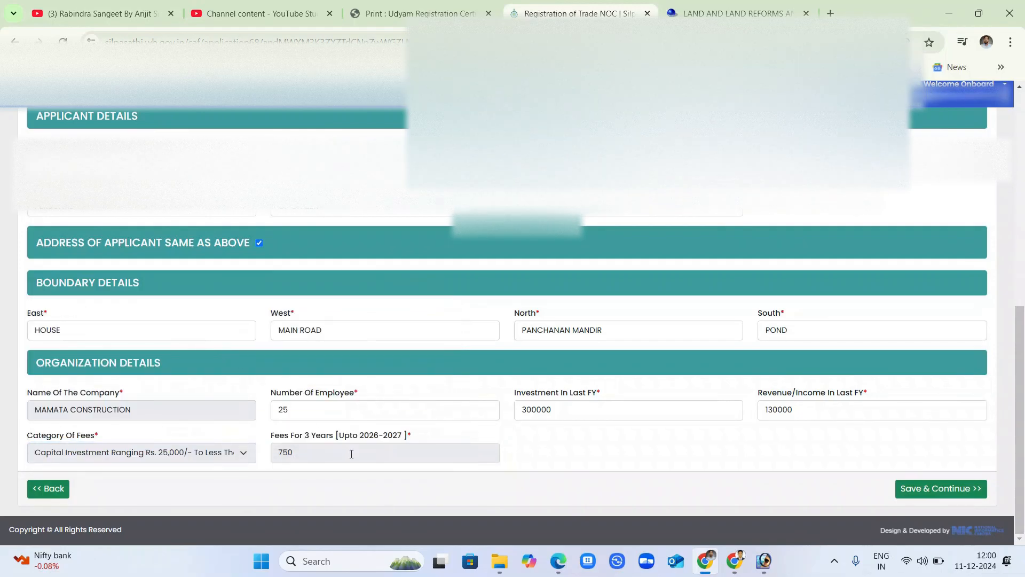
left_click(351, 454)
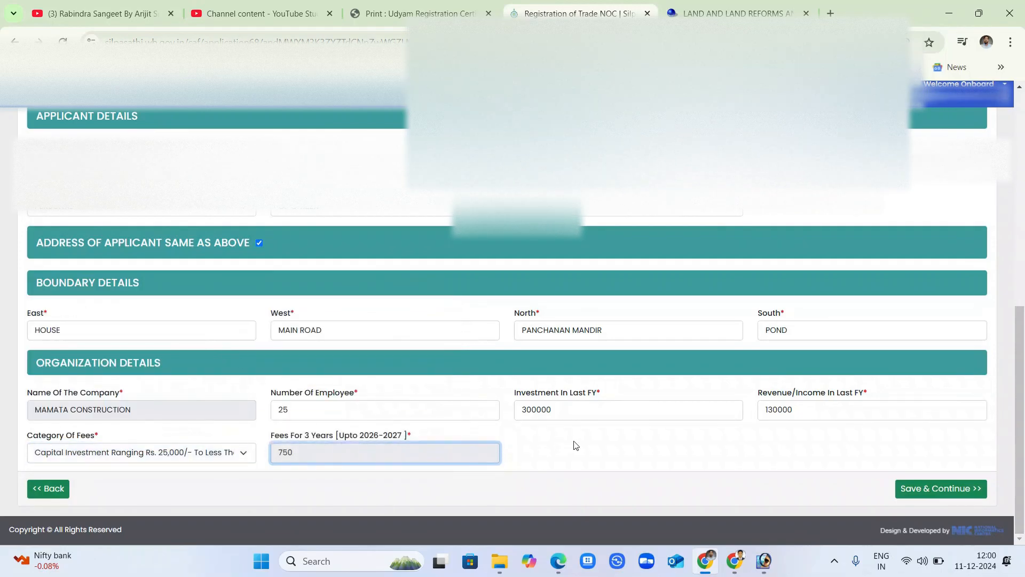
scroll(586, 441, "up", 10)
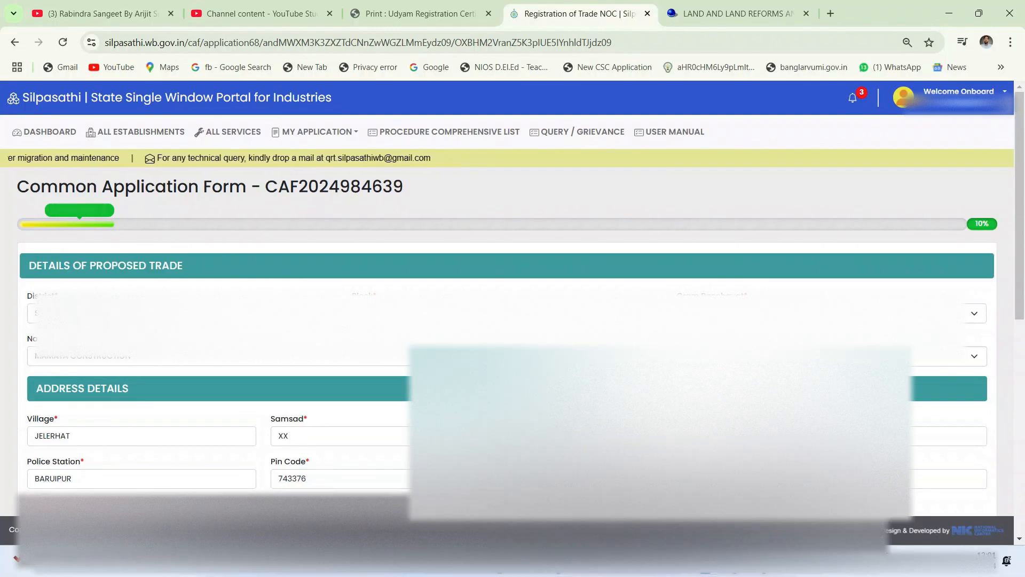
Review the filled form, then switch to the Banglarbhumi tab showing khatian 496 in Jelerhat.
scroll(85, 385, "down", 1)
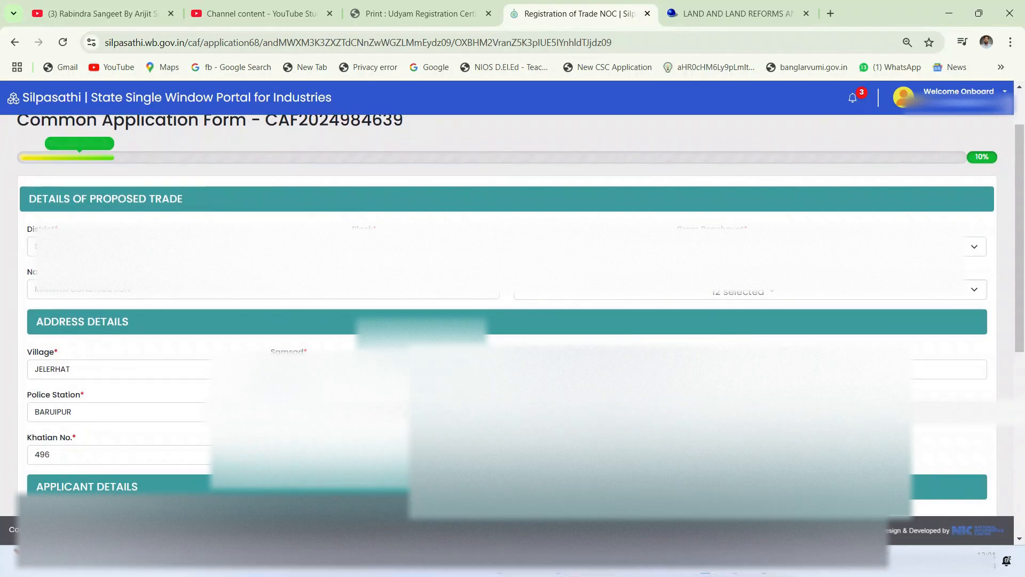
scroll(513, 320, "down", 1)
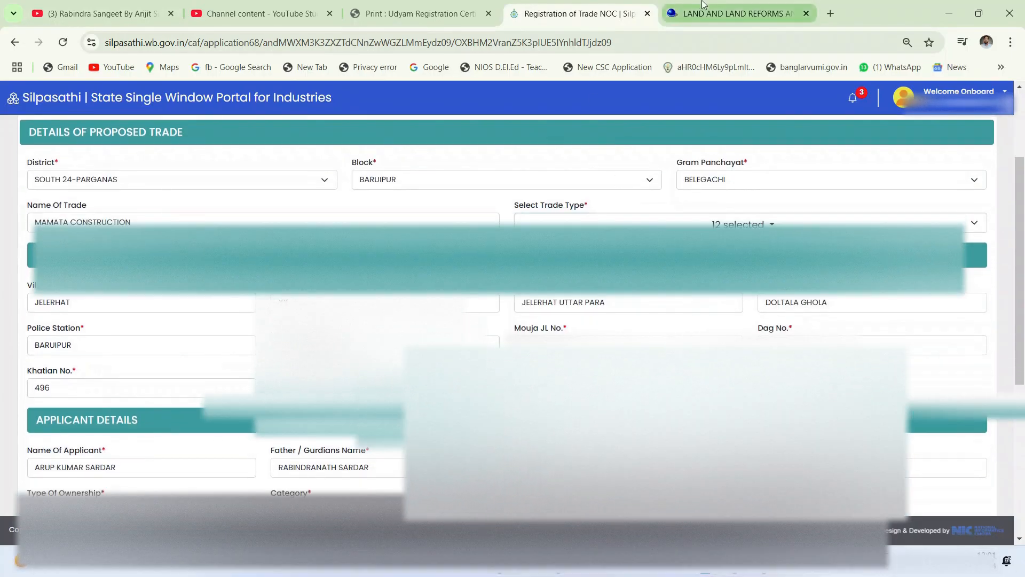
key("ctrl+Tab")
scroll(512, 321, "up", 1)
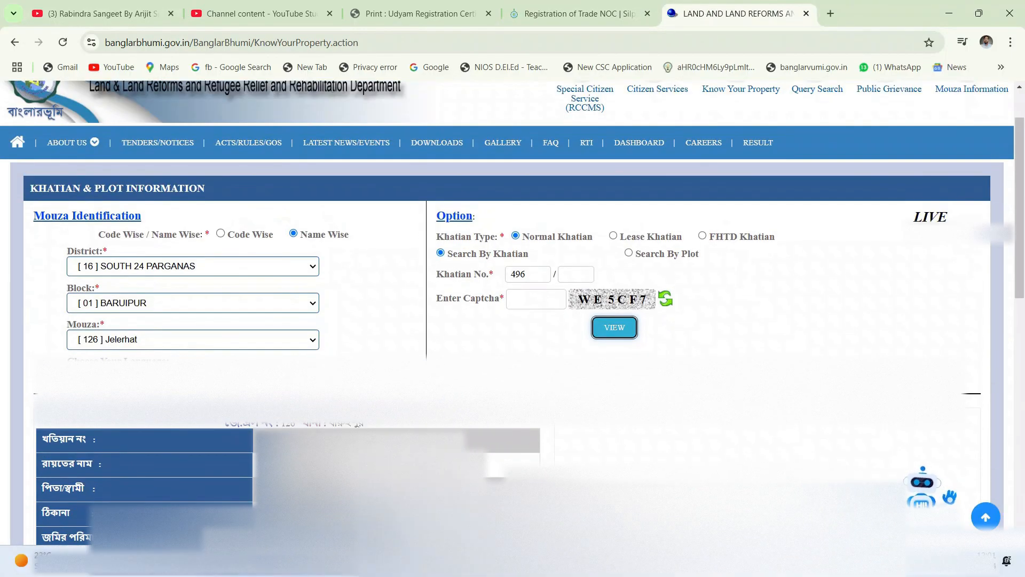
Check the dag table for khatian 496 (plots 64, 65, 66), then return to the Silpasathi form.
scroll(513, 321, "down", 2)
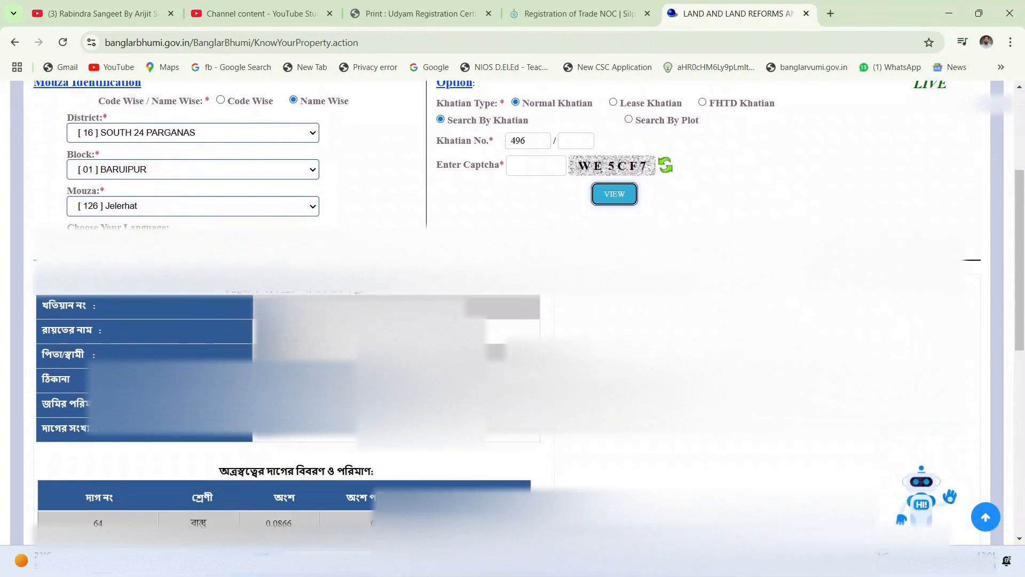
scroll(513, 321, "down", 1)
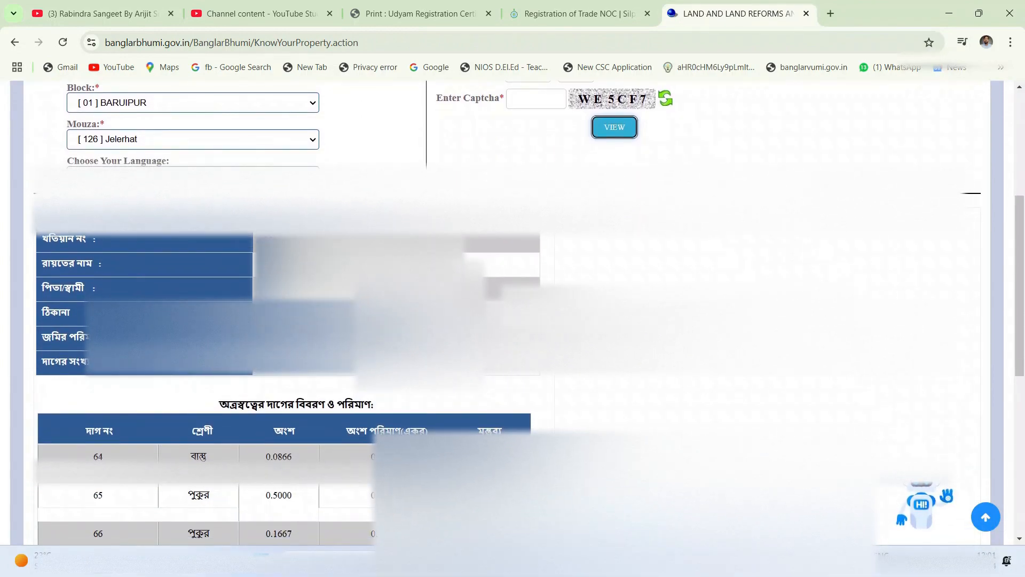
left_click(562, 5)
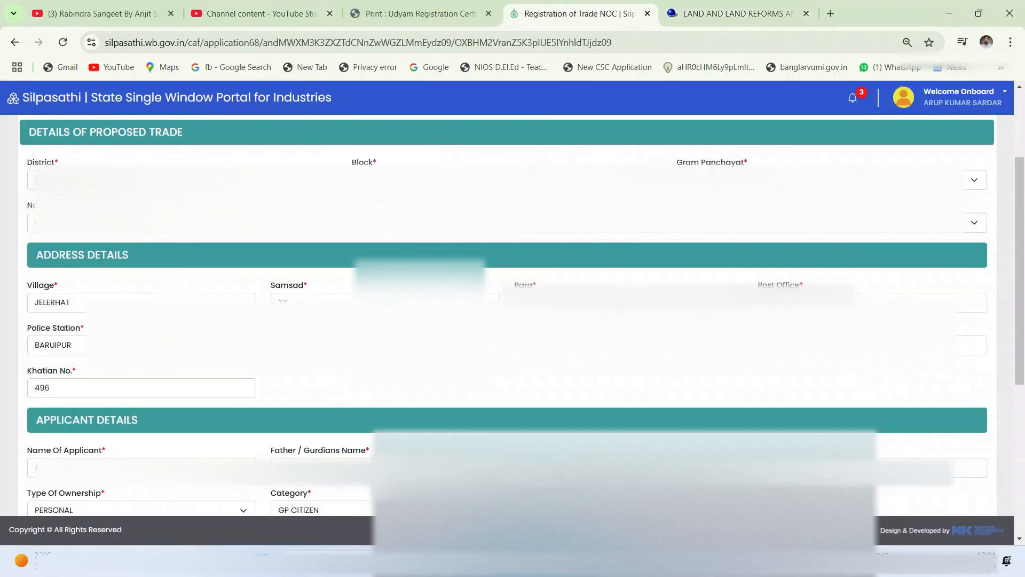
Look over the Upload Documents requirements and bring up the Aadhaar scan in Photoshop.
scroll(136, 404, "down", 1)
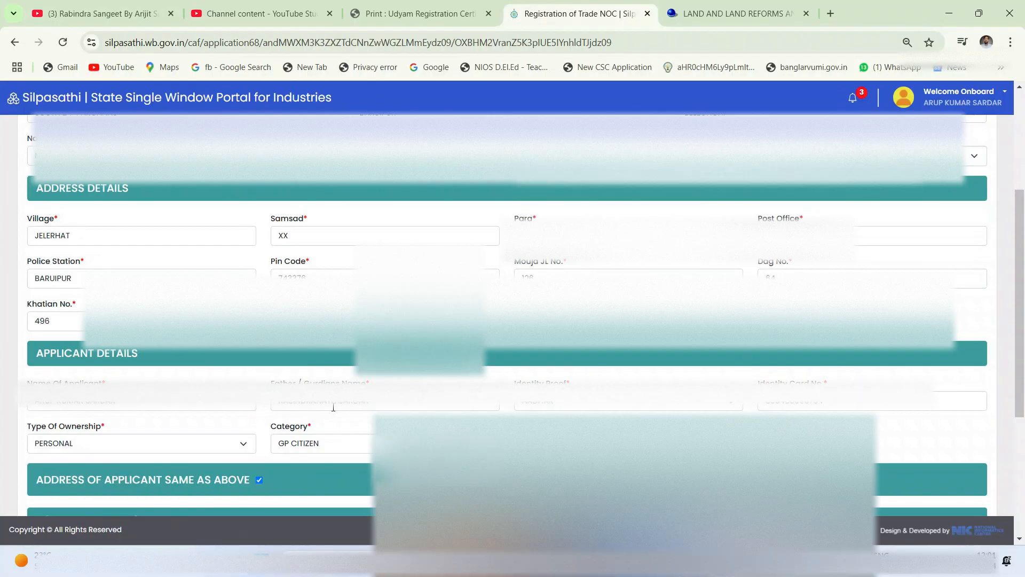
scroll(647, 405, "down", 4)
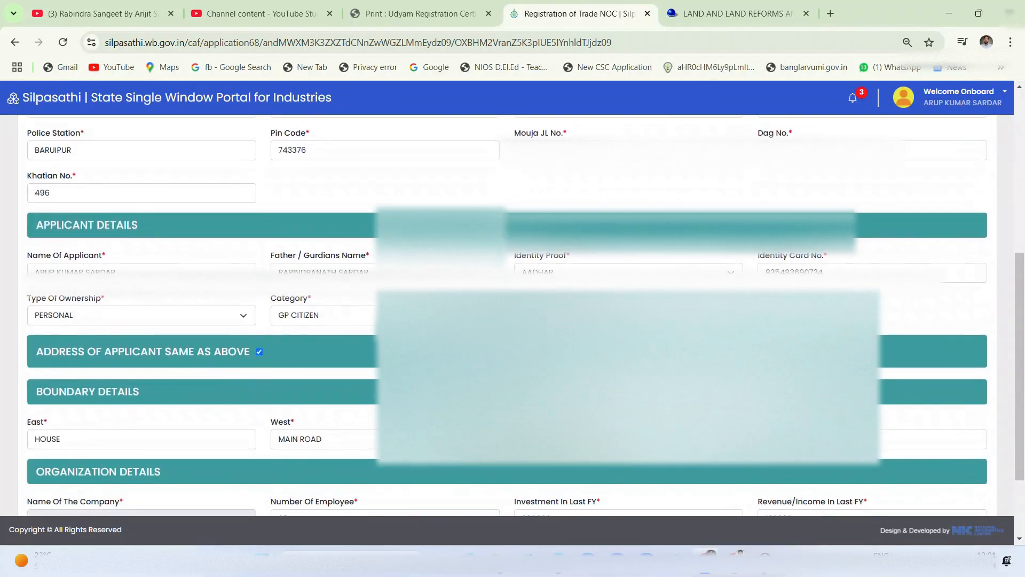
scroll(328, 341, "down", 1)
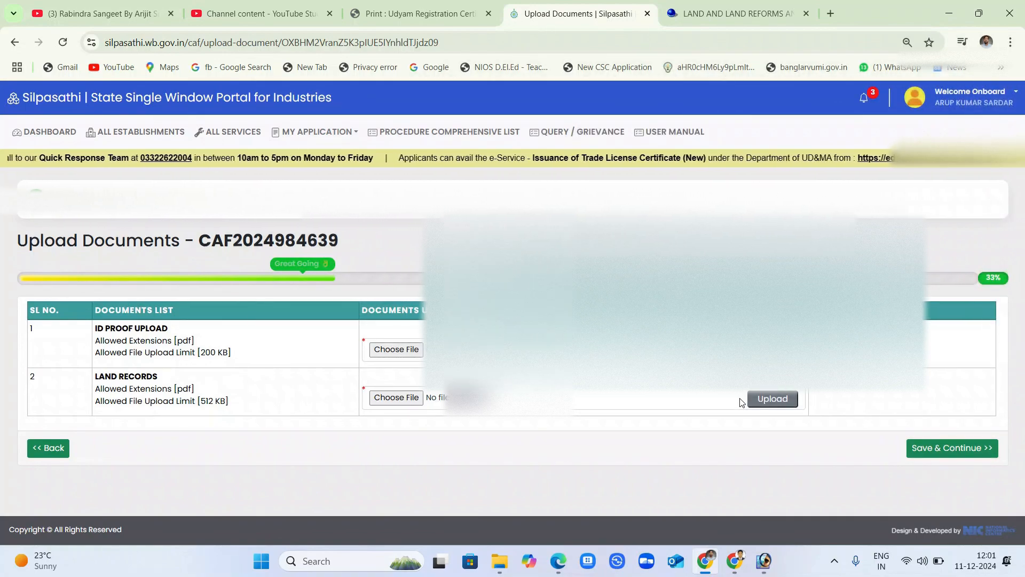
left_click(777, 568)
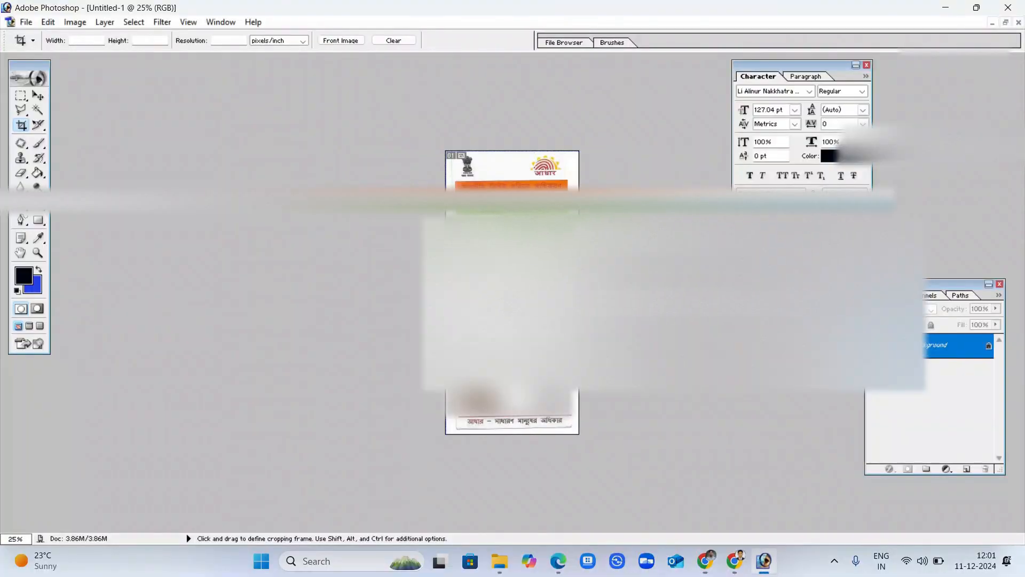
Resize the Aadhaar card image through Image Size and check it at 50% zoom.
left_click(75, 22)
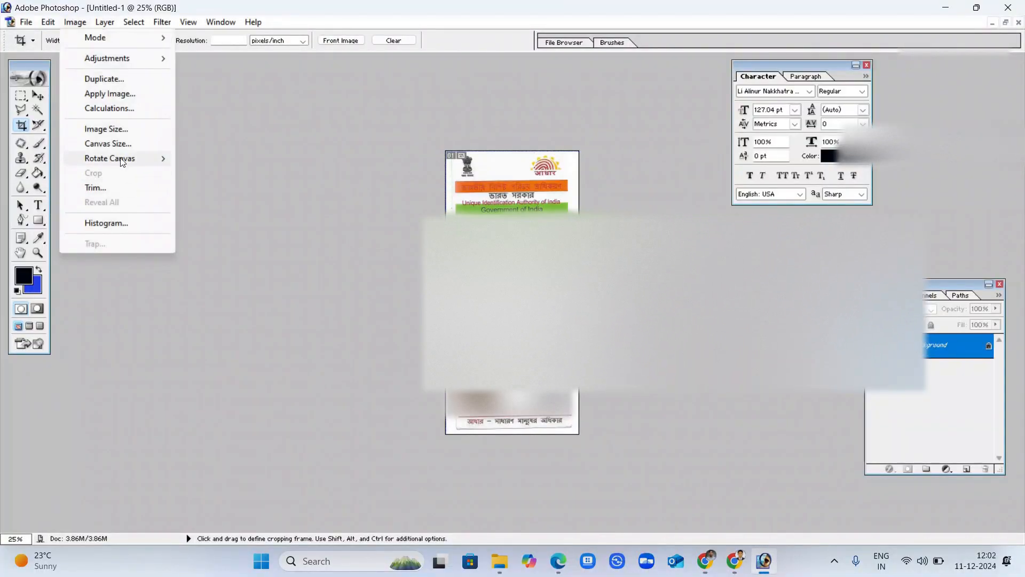
left_click(119, 129)
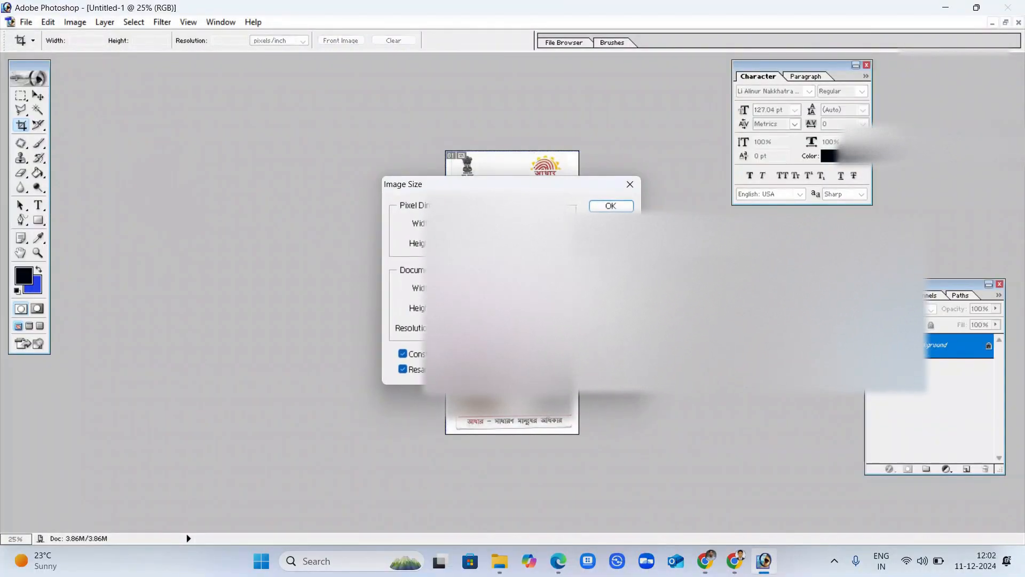
key("Return")
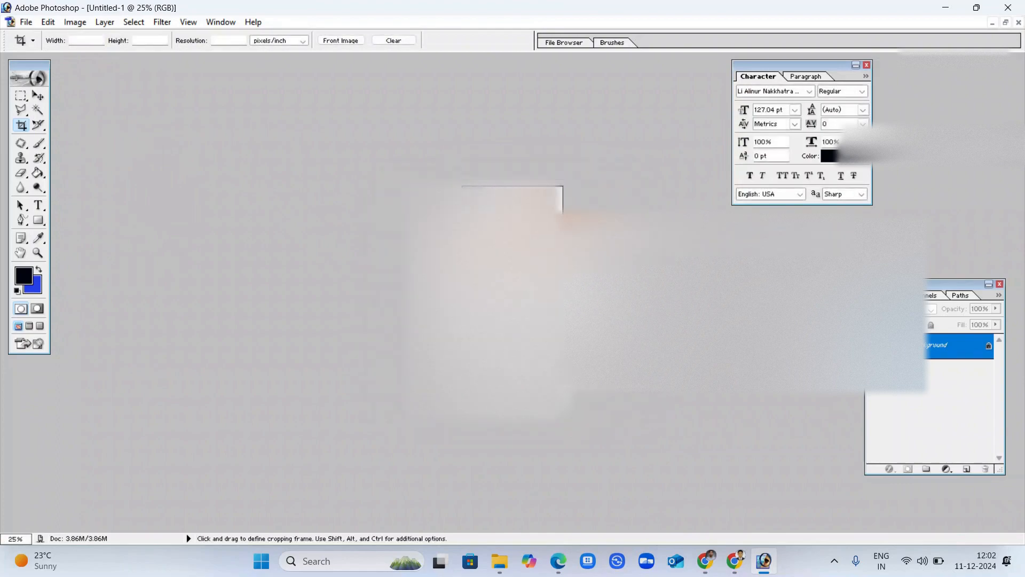
key("ctrl+plus")
key("ctrl+plus")
key("ctrl+plus")
key("ctrl+plus")
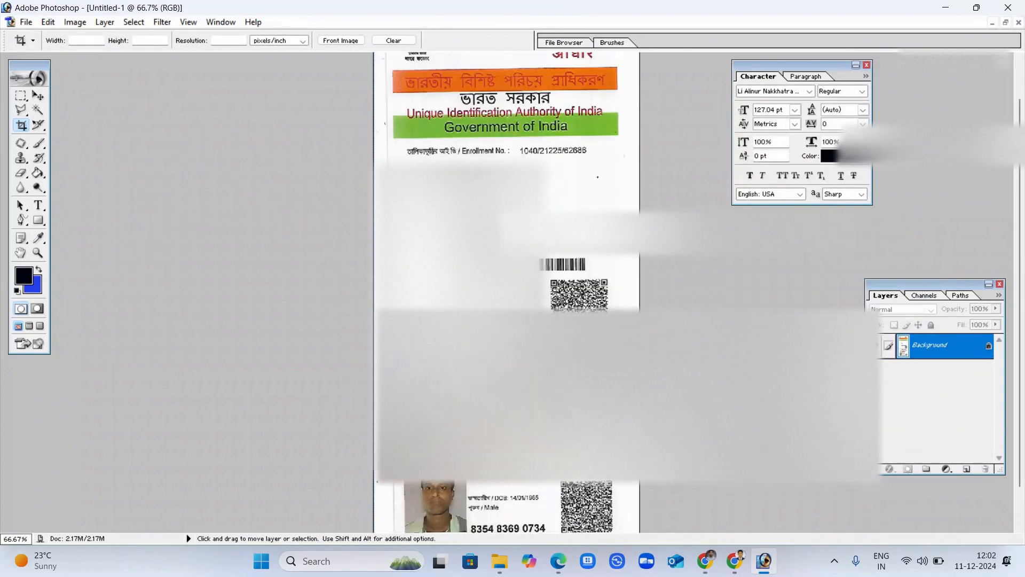
key("ctrl+minus")
key("ctrl+minus")
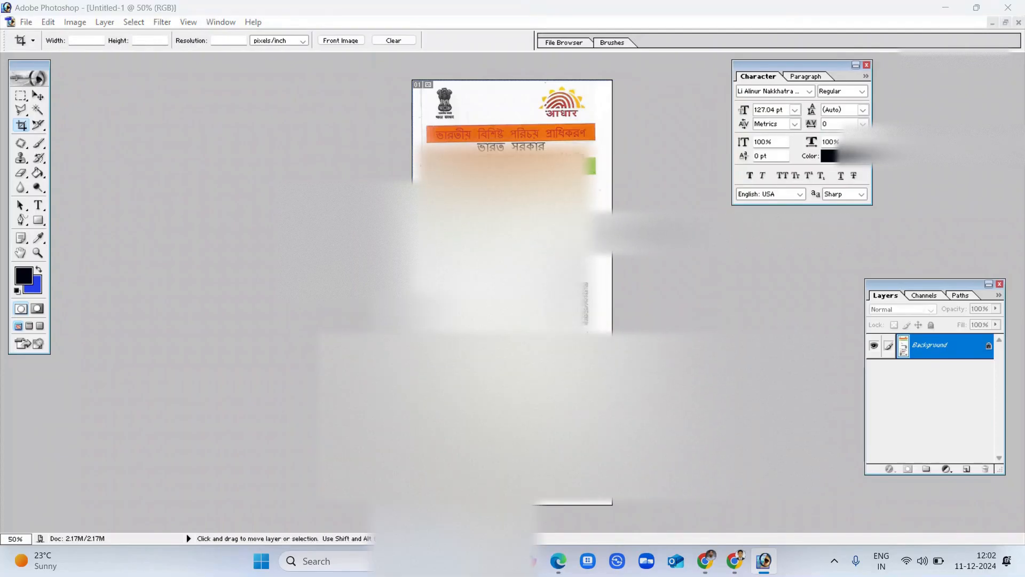
Save the image as AADHAAR.jpg in the applicant's folder on Working Drive (D:), then return to Silpasathi.
key("ctrl+s")
left_click(358, 225)
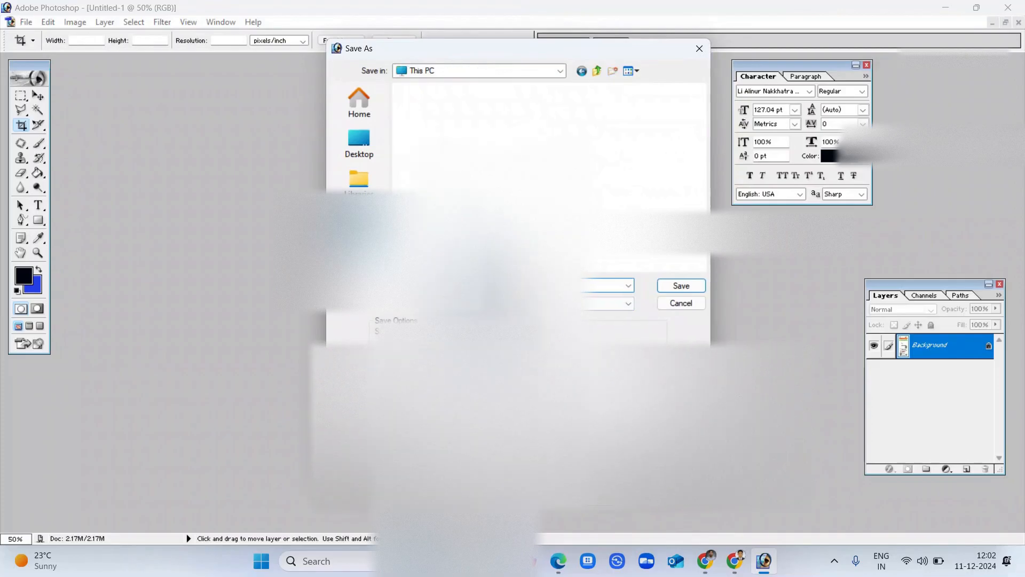
double_click(588, 119)
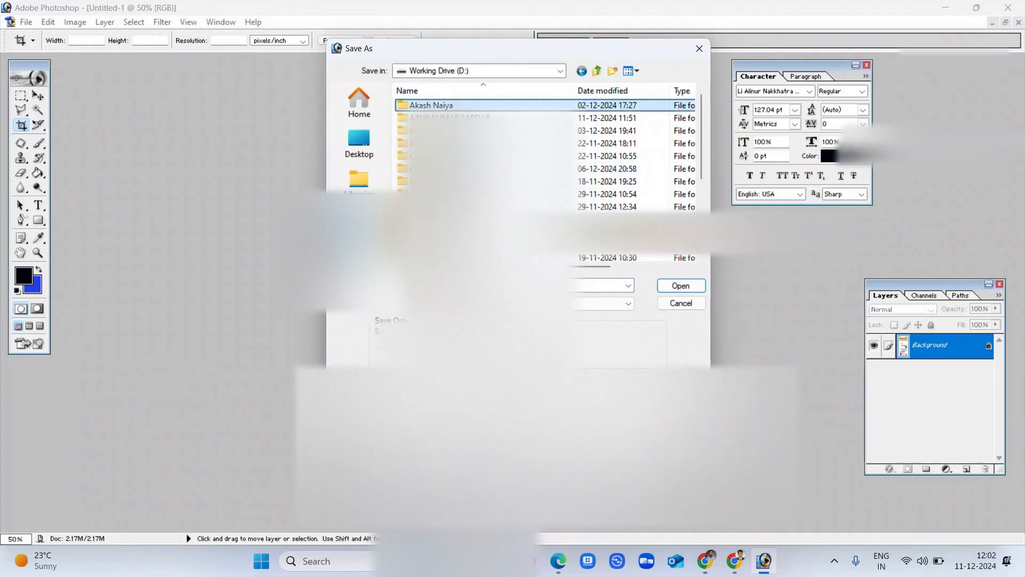
double_click(454, 118)
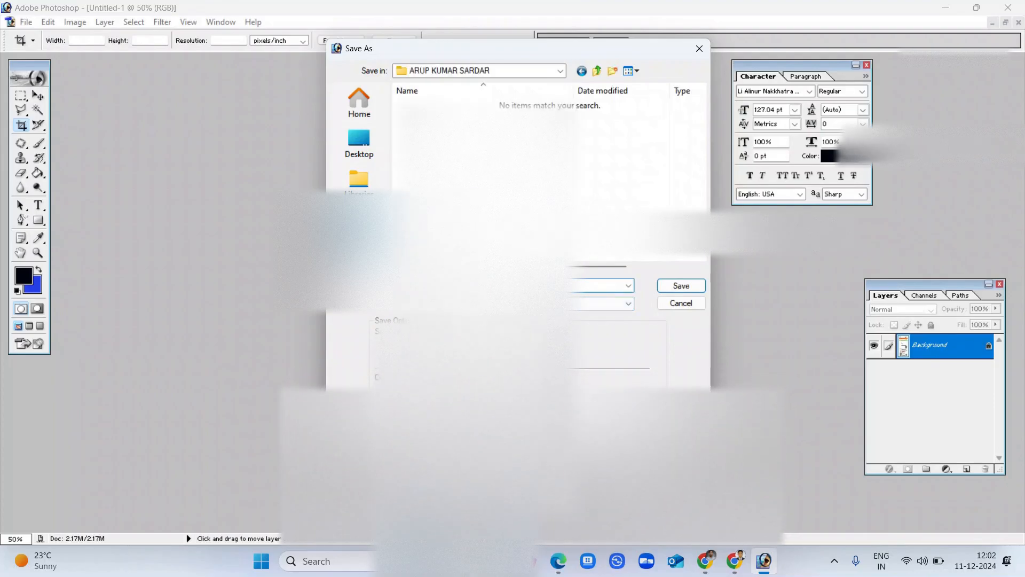
key("Return")
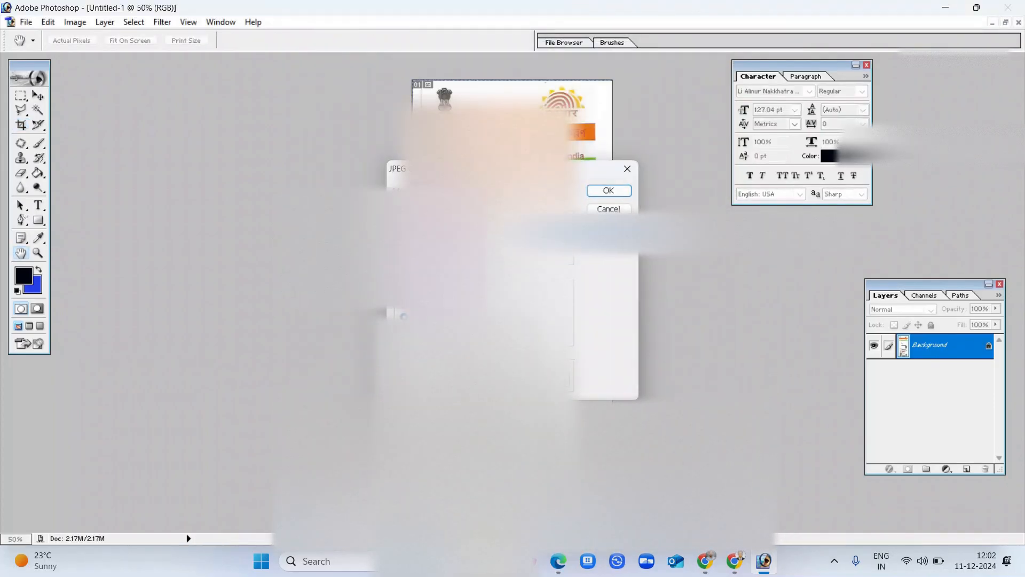
left_click(607, 192)
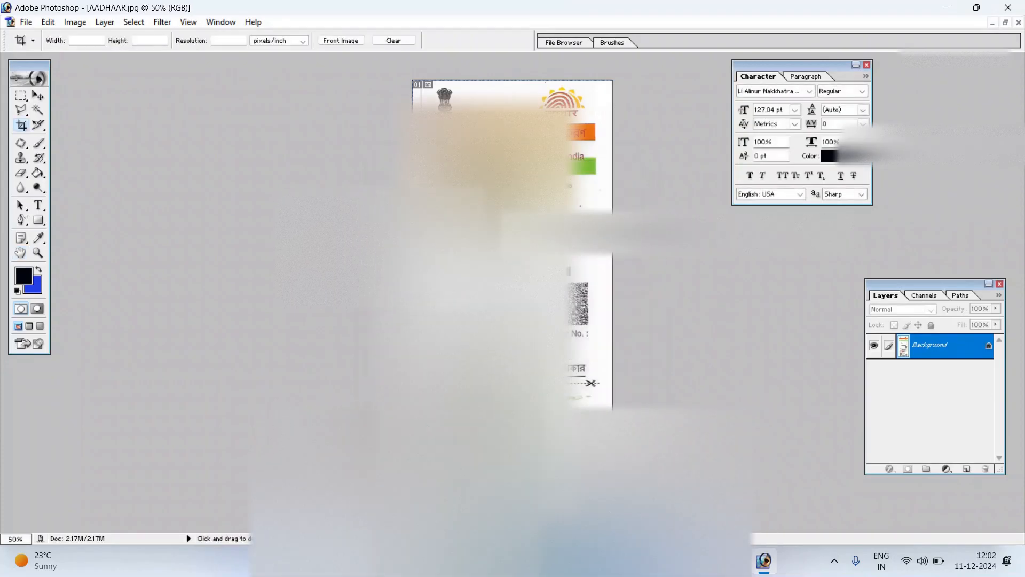
mouse_move(735, 561)
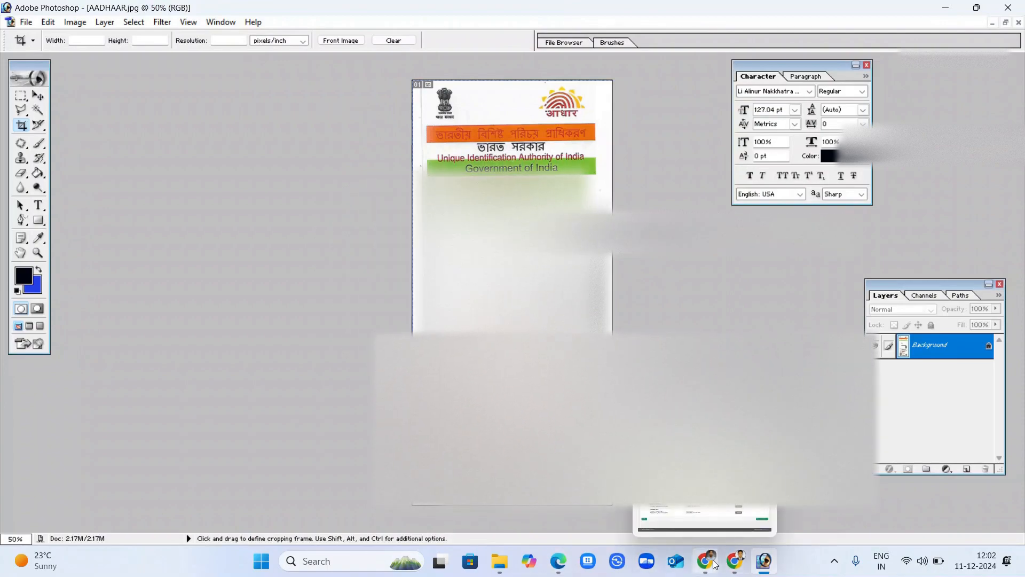
left_click(703, 520)
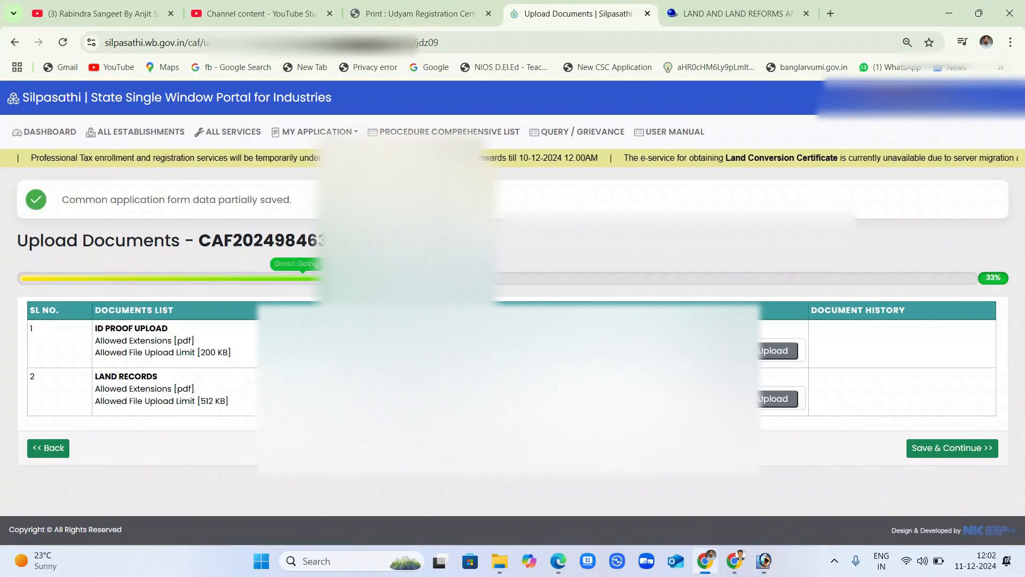
Search the D: drive in the ID proof file picker, finding the Aadhaar file only as a JPG.
left_click(635, 351)
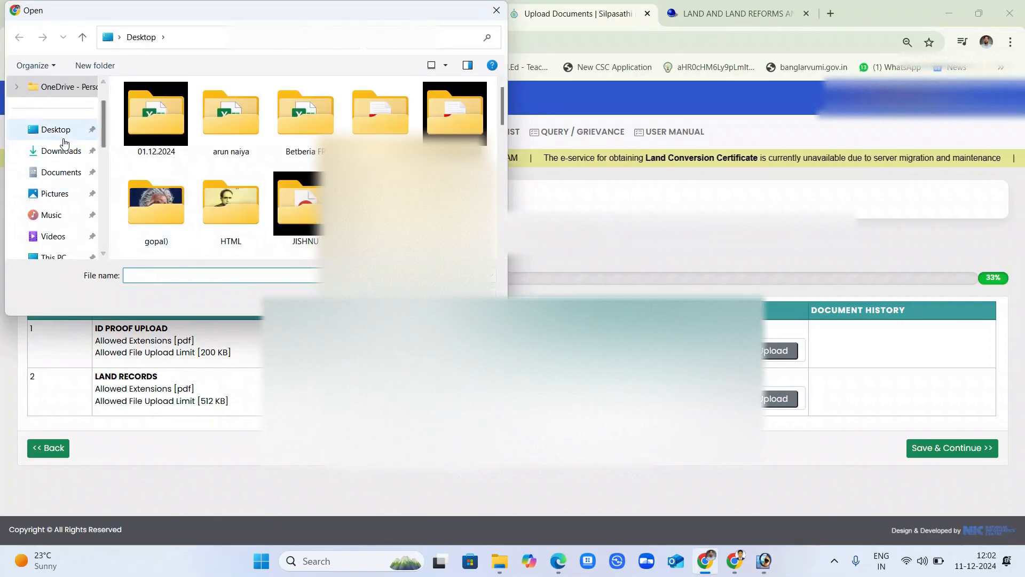
scroll(58, 203, "down", 5)
left_click(79, 198)
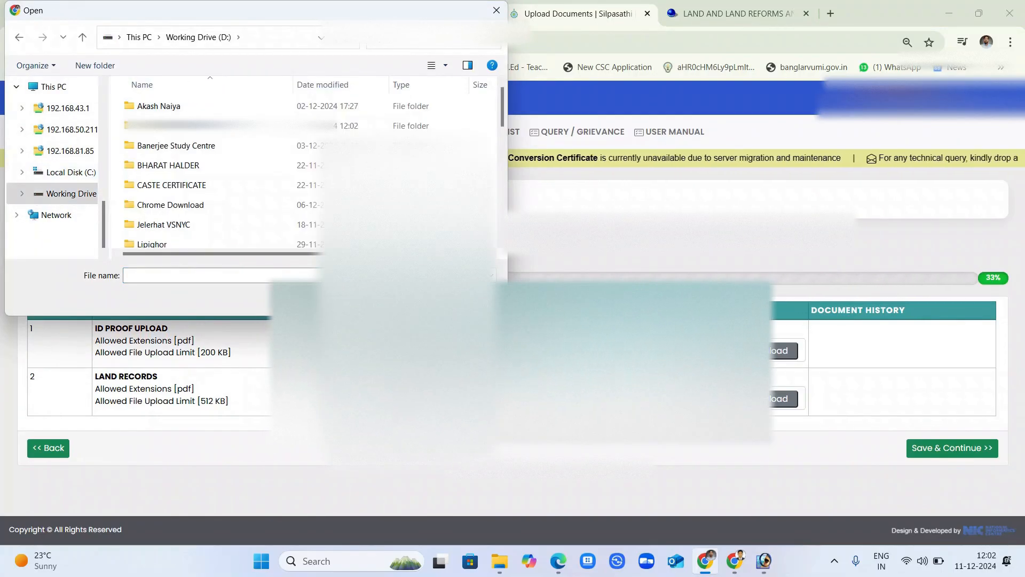
left_click(427, 38)
key("ctrl+v")
left_click(236, 98)
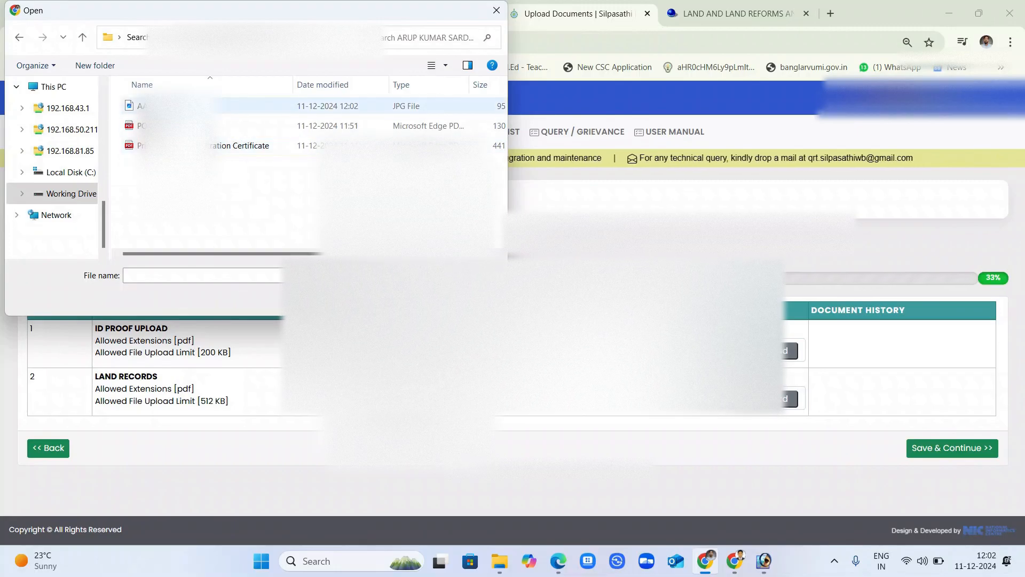
right_click(213, 197)
left_click(261, 252)
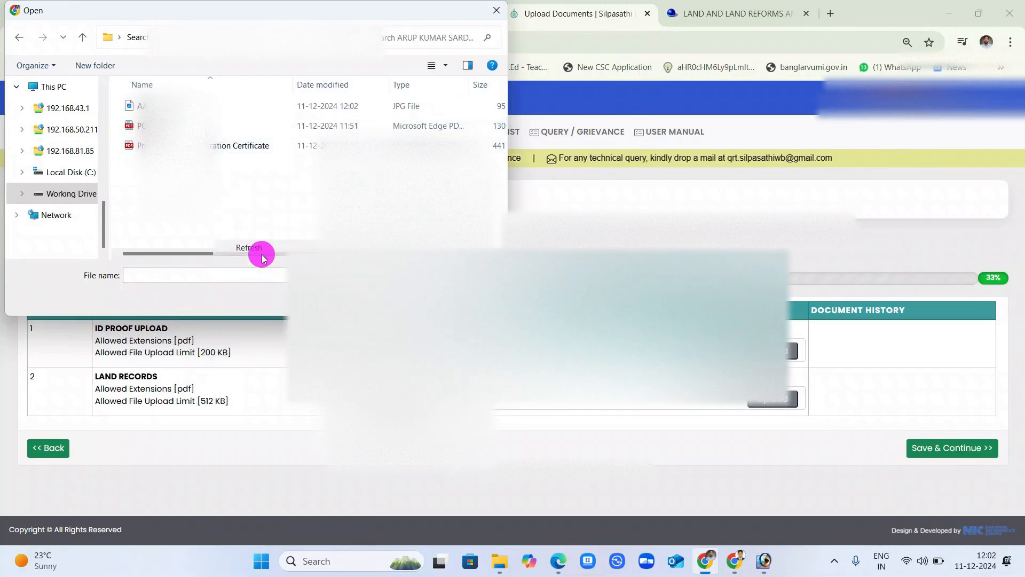
left_click(763, 563)
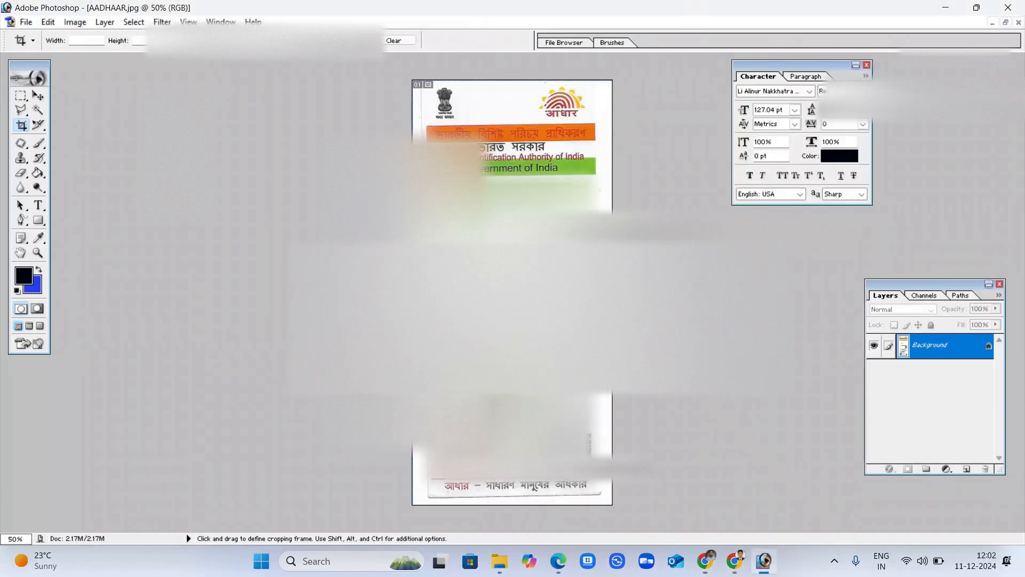
Save a copy of the Aadhaar image as AADHAAR.pdf in Photoshop PDF format.
left_click(23, 21)
left_click(72, 148)
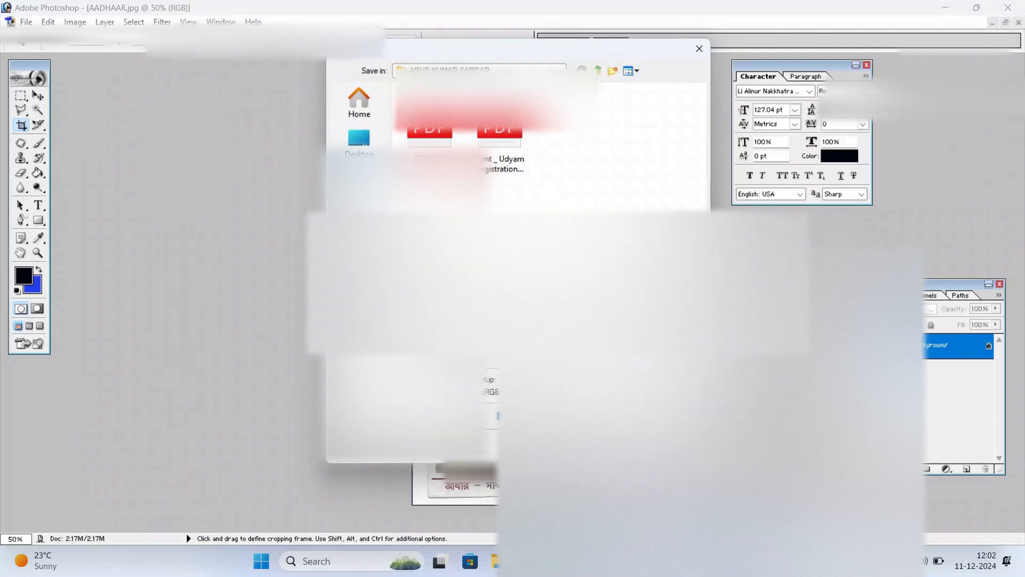
key("Return")
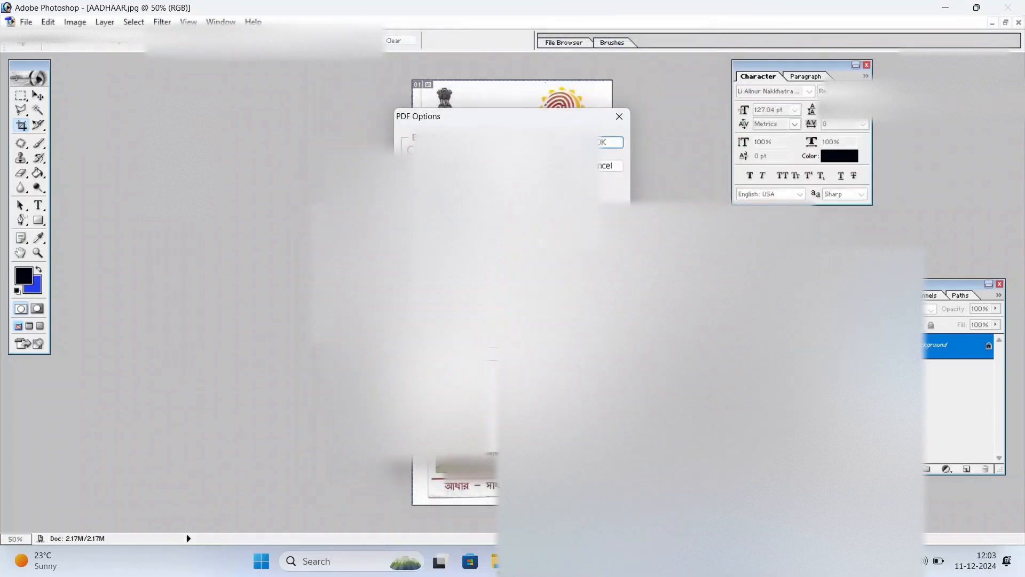
key("Return")
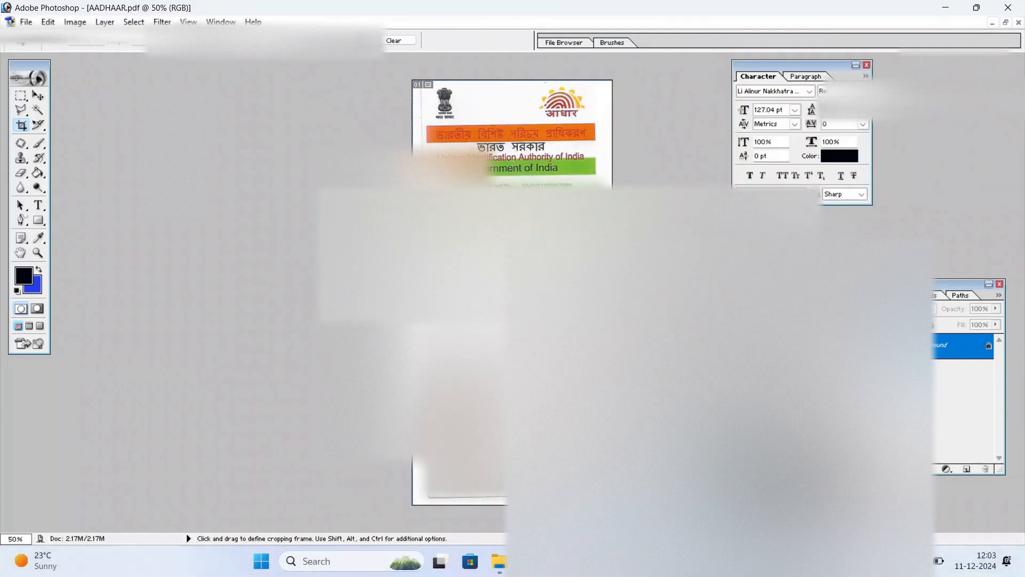
key("alt+Tab")
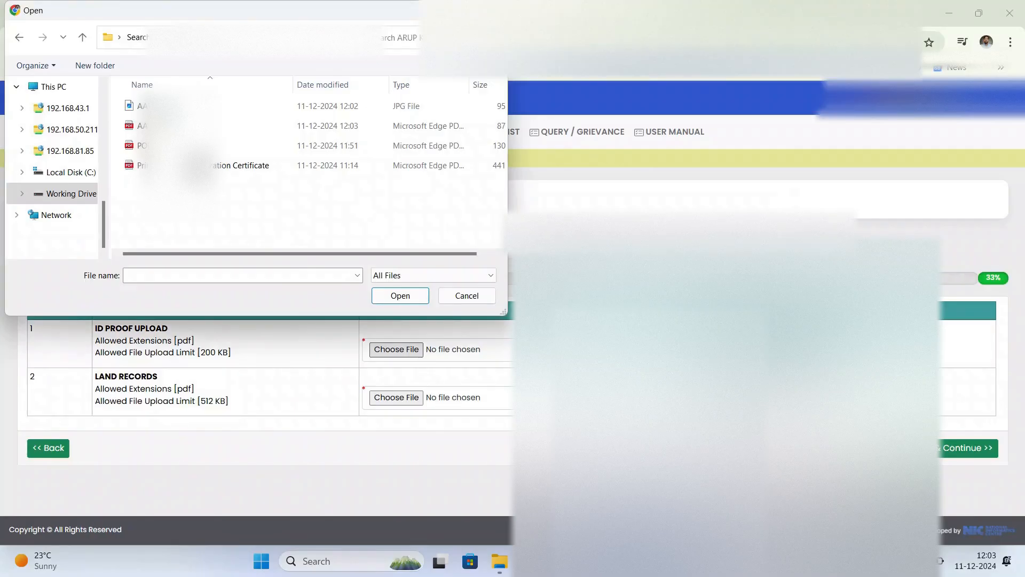
Open AADHAAR.pdf from the file list to verify it before attaching.
right_click(250, 226)
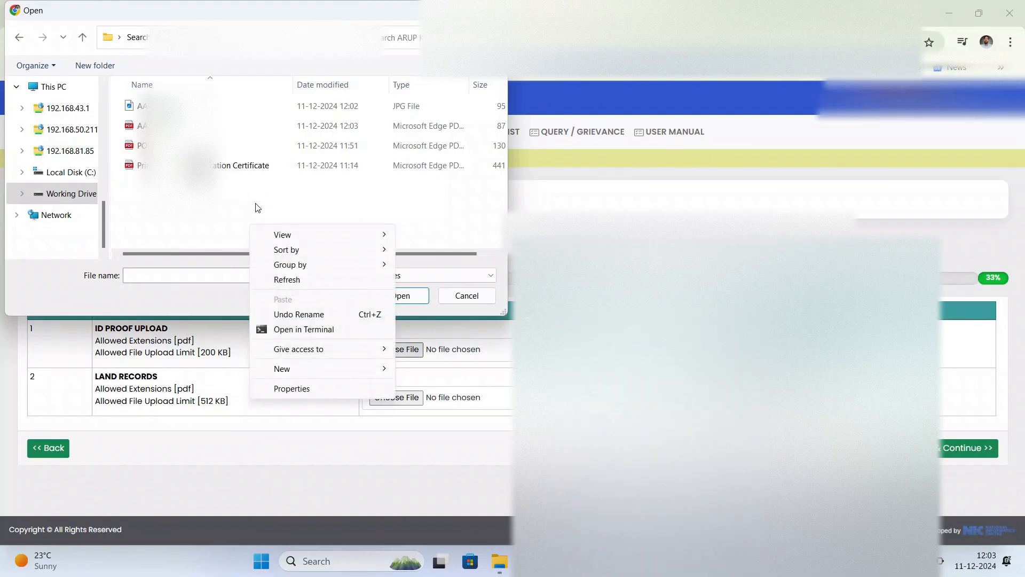
left_click(319, 128)
right_click(316, 128)
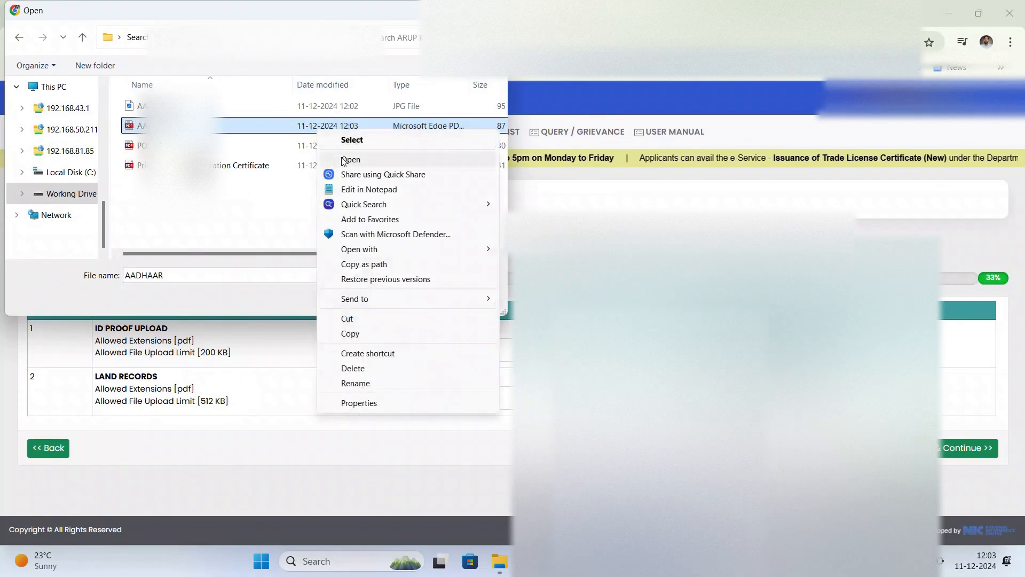
left_click(336, 158)
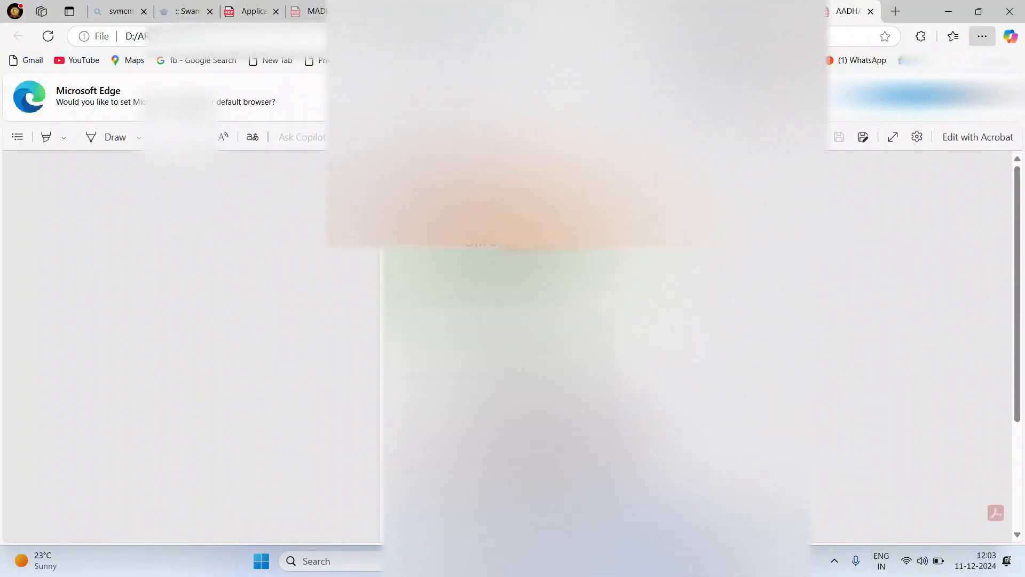
left_click(764, 560)
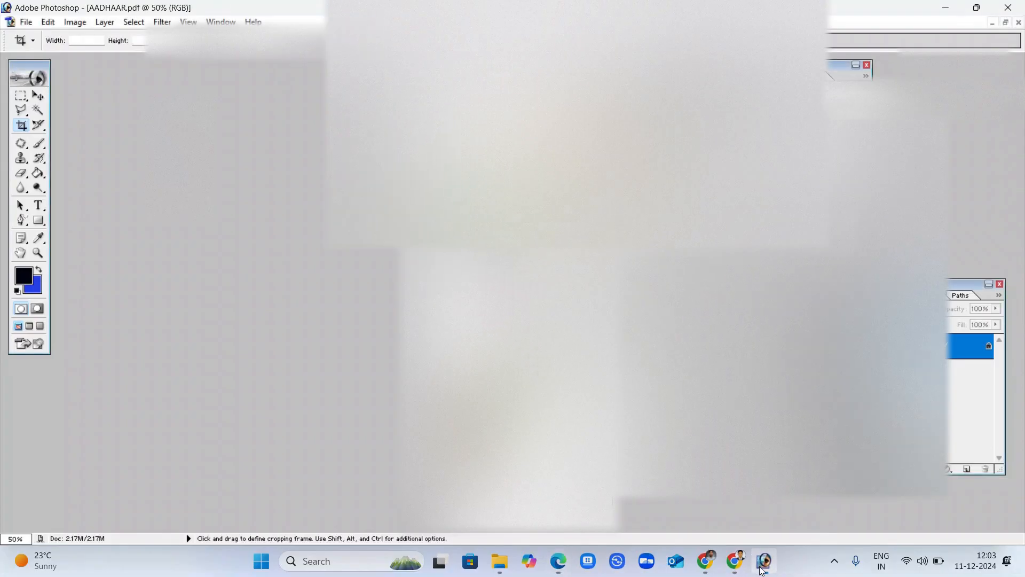
left_click(706, 561)
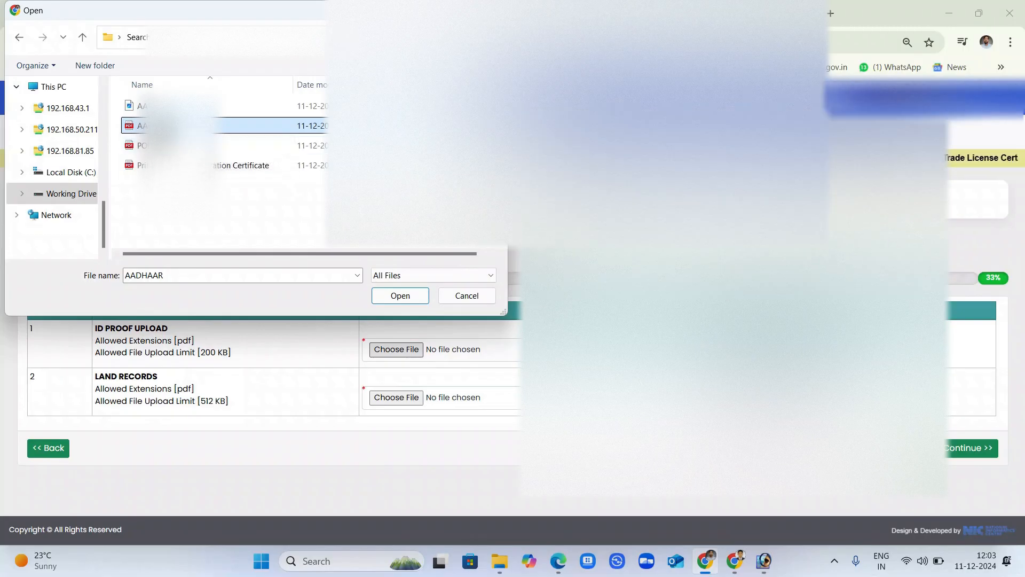
Attach AADHAAR.pdf as ID proof and PORCHA.pdf as land records, then save and continue.
double_click(177, 126)
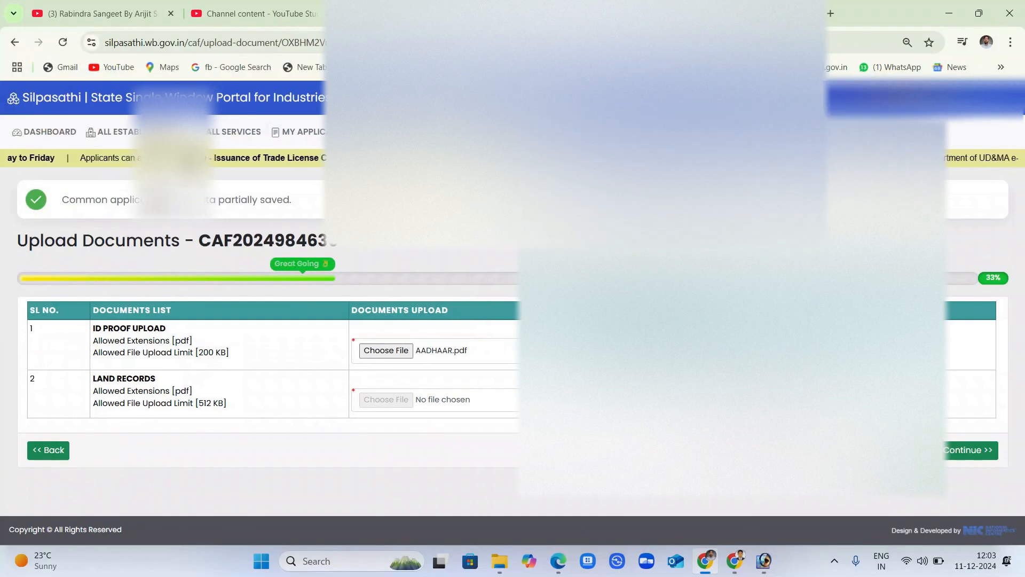
left_click(395, 405)
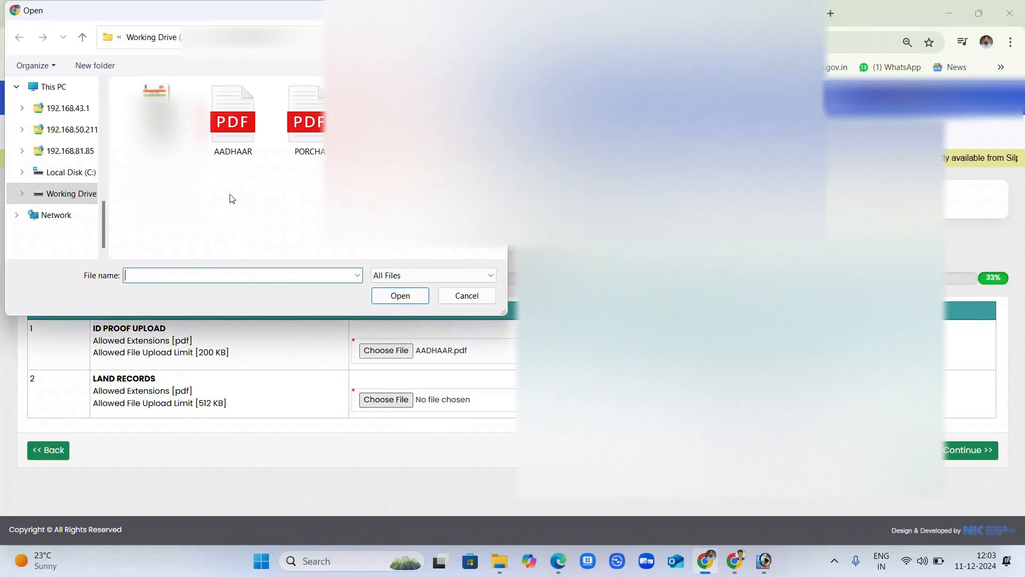
double_click(306, 140)
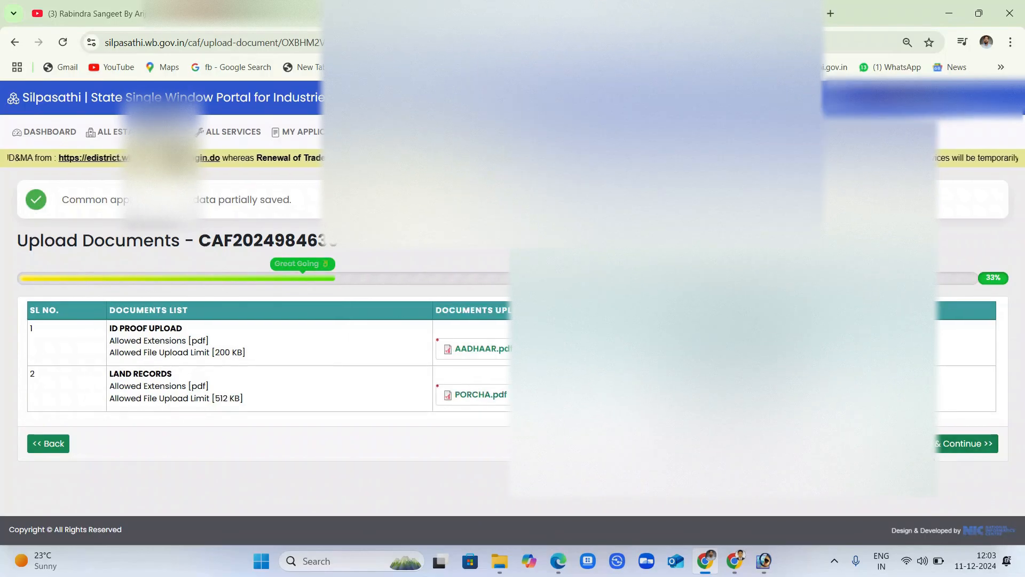
left_click(938, 447)
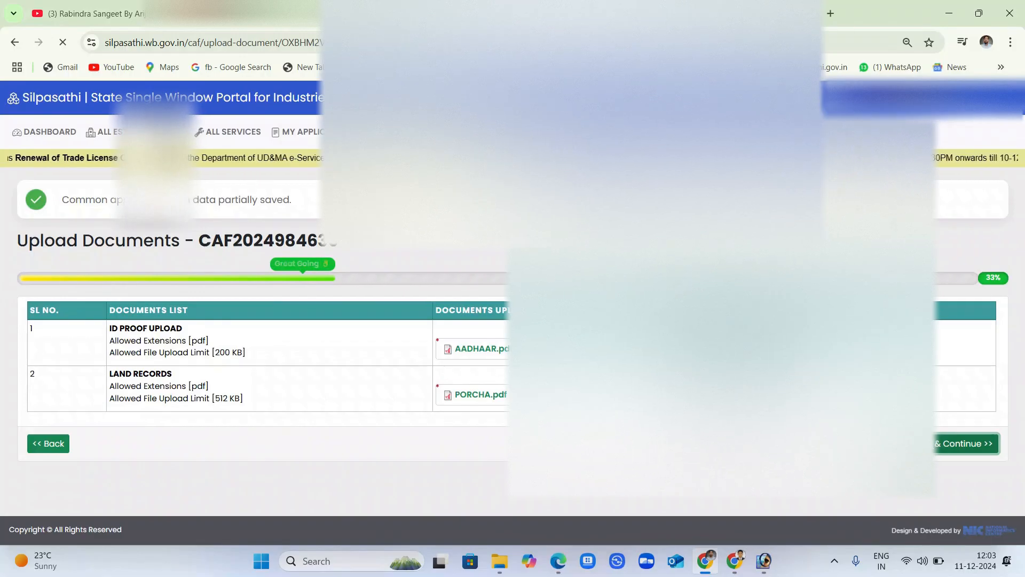
Tick the true-particulars declaration, review the trade licence preview and submit the application.
scroll(881, 466, "down", 15)
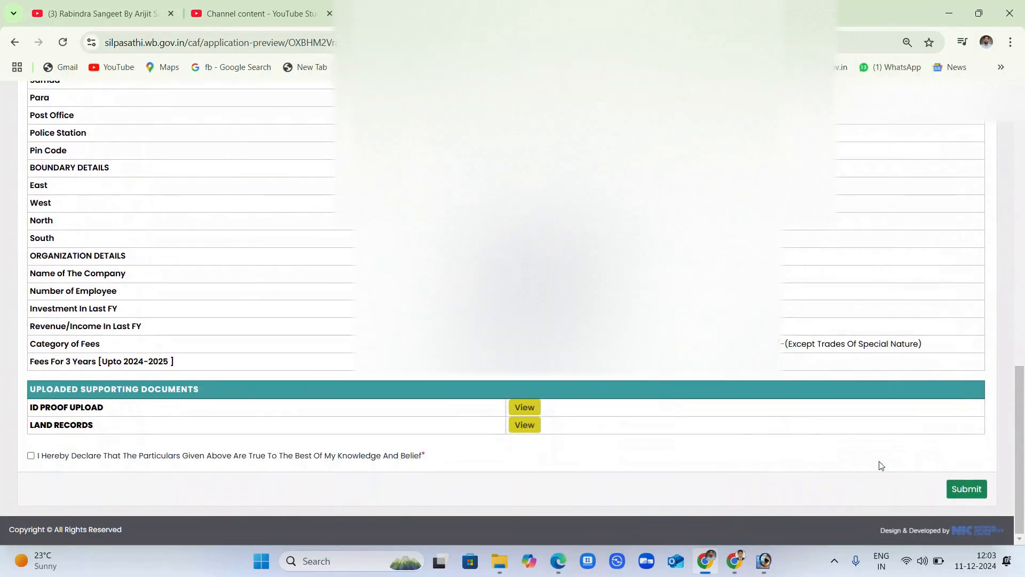
left_click(31, 455)
scroll(408, 423, "up", 3)
scroll(457, 421, "down", 4)
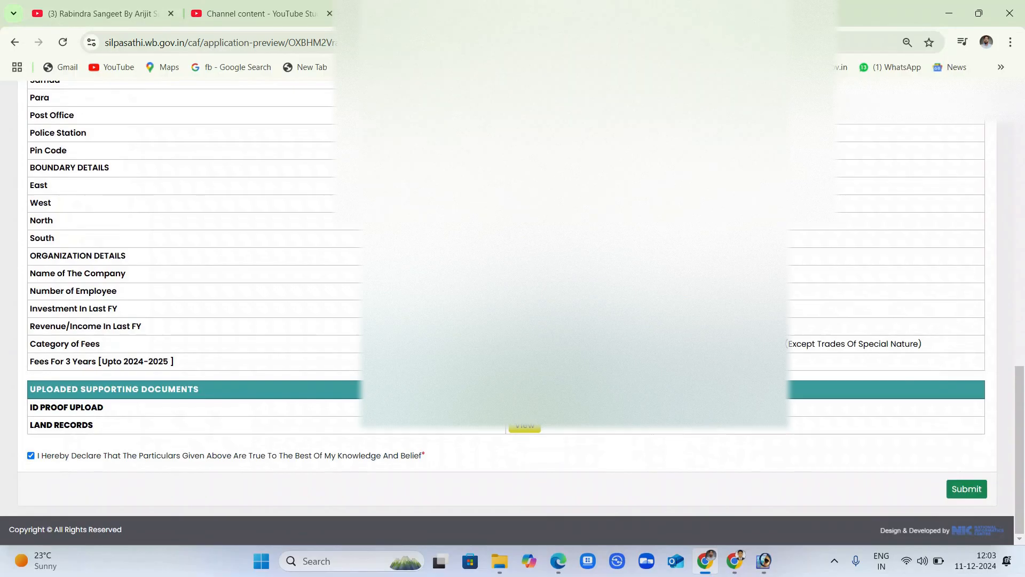
scroll(513, 299, "up", 15)
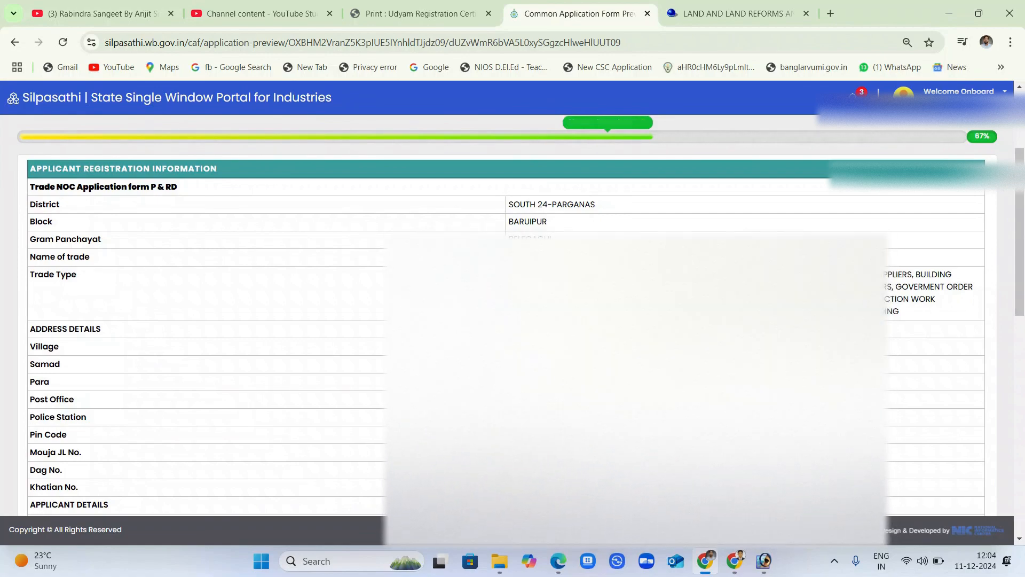
scroll(506, 315, "down", 3)
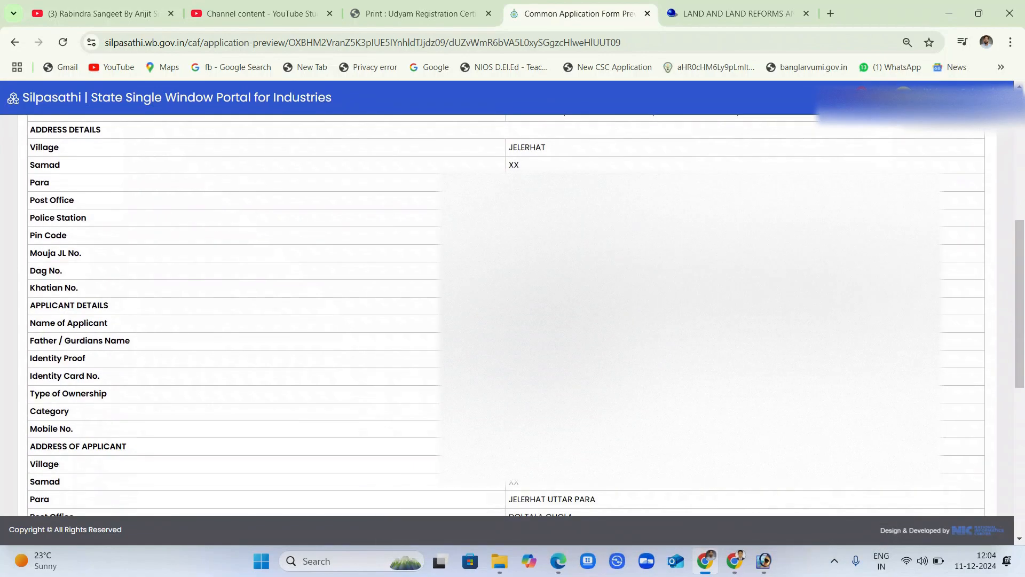
scroll(507, 315, "up", 3)
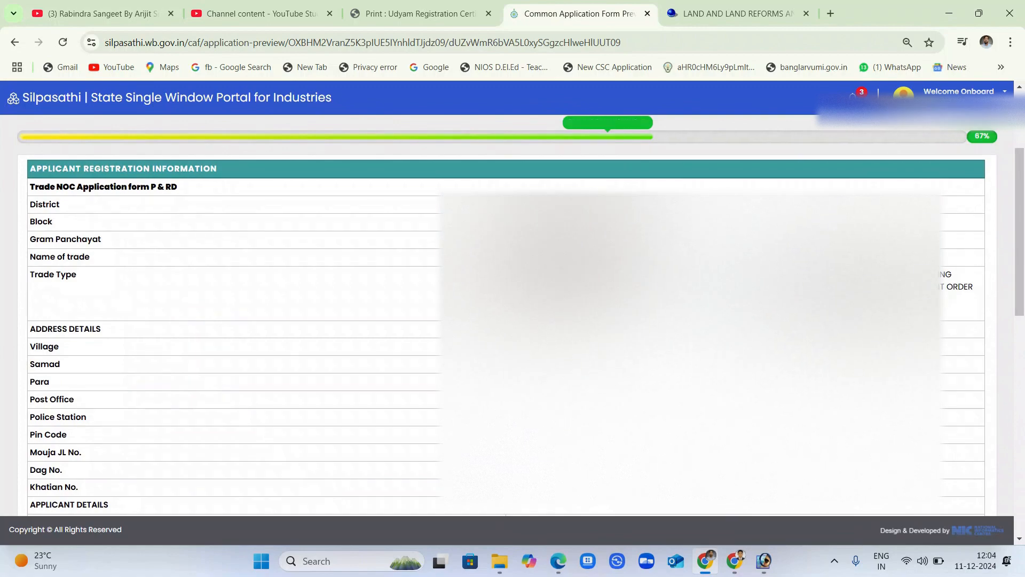
scroll(506, 299, "down", 10)
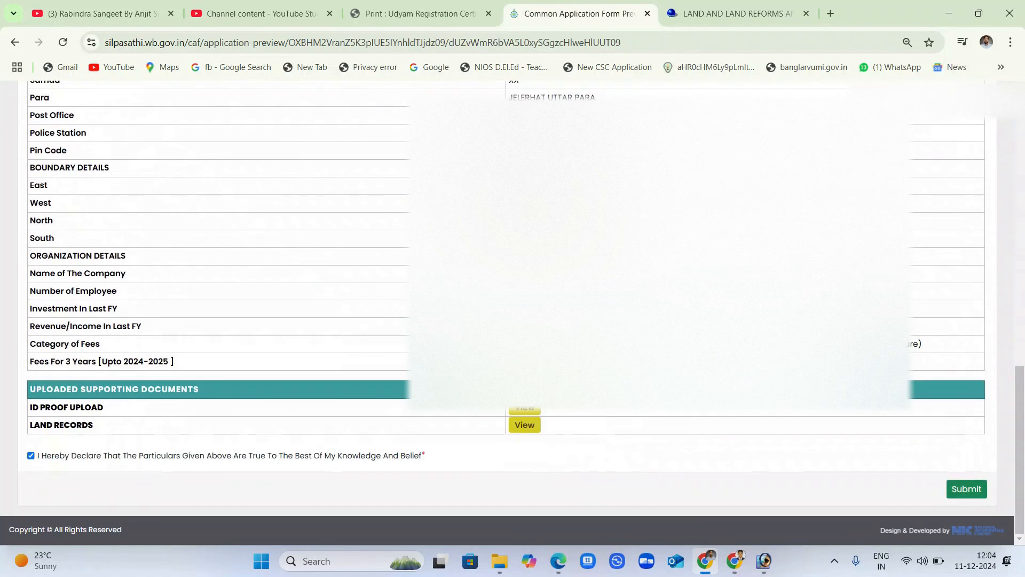
left_click(967, 489)
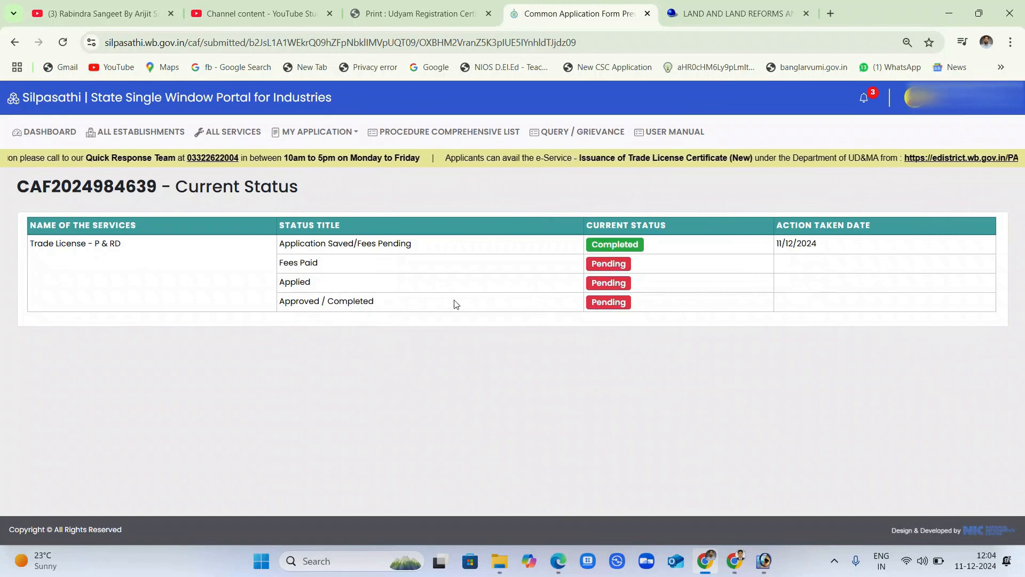
Return to the dashboard listing Trade License - P & RD with fees pending.
left_click(68, 138)
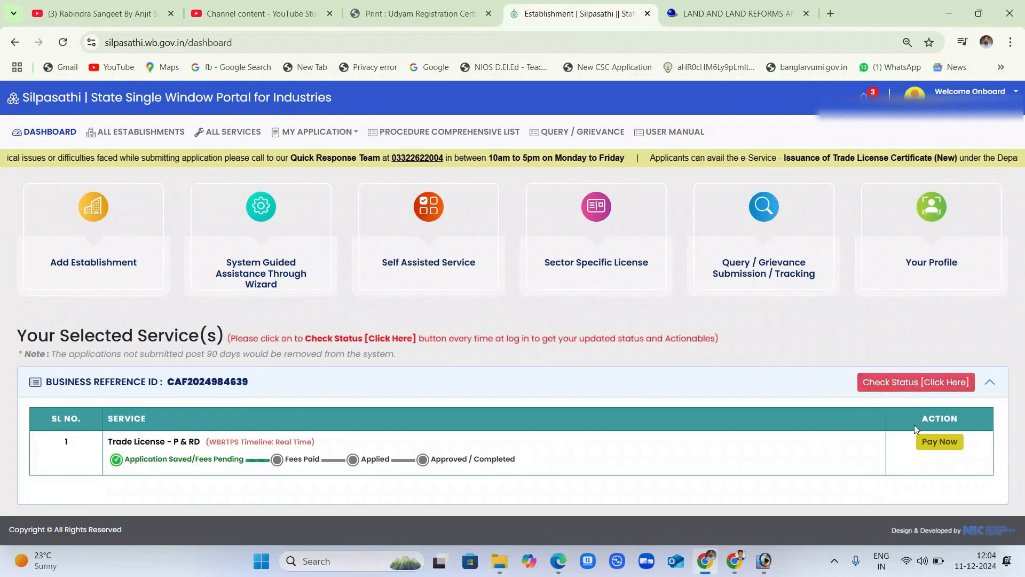
Proceed to the PayU payment gateway and choose UPI via PhonePe.
left_click(956, 448)
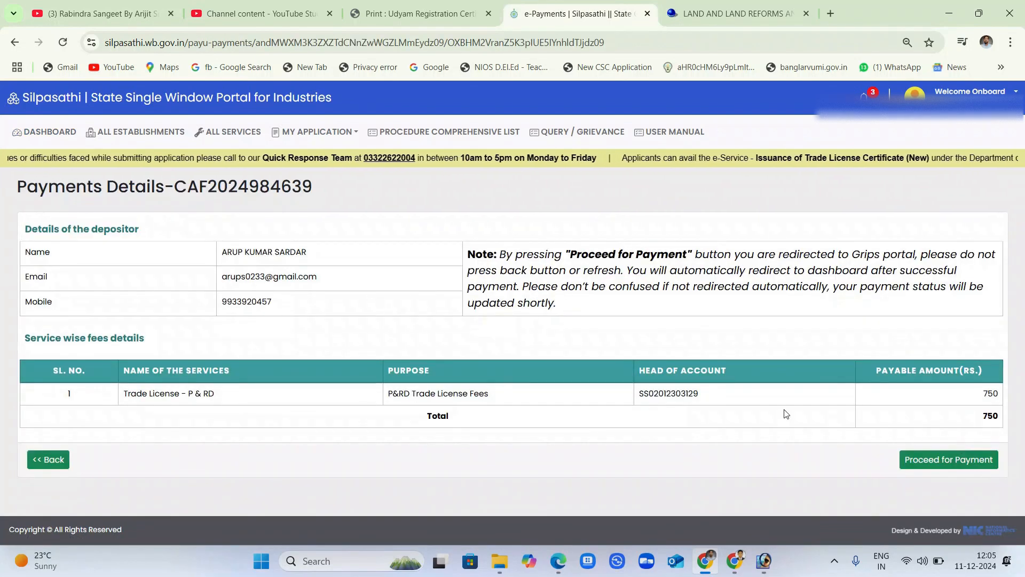
left_click(961, 463)
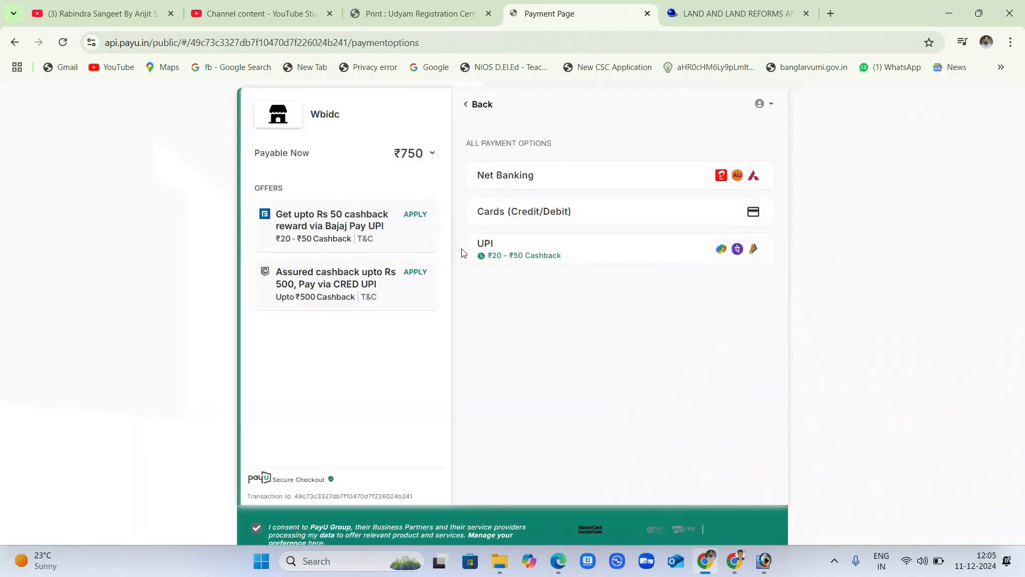
left_click(542, 251)
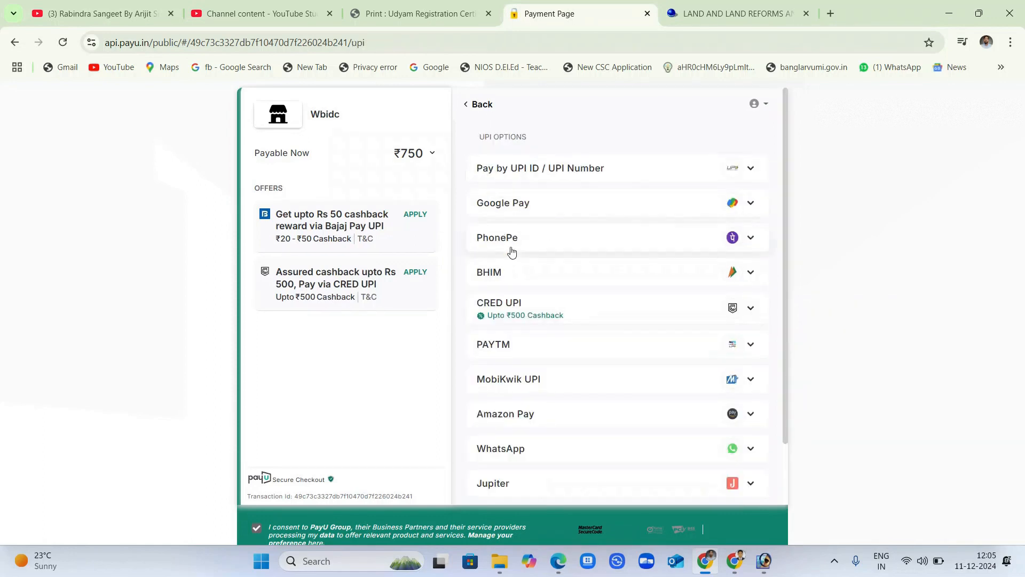
left_click(516, 242)
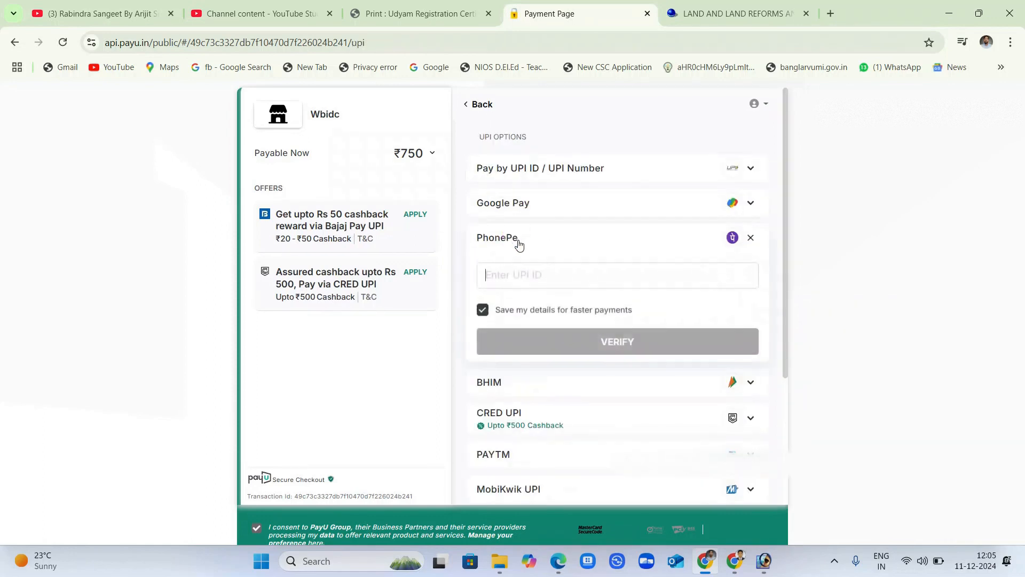
left_click(566, 278)
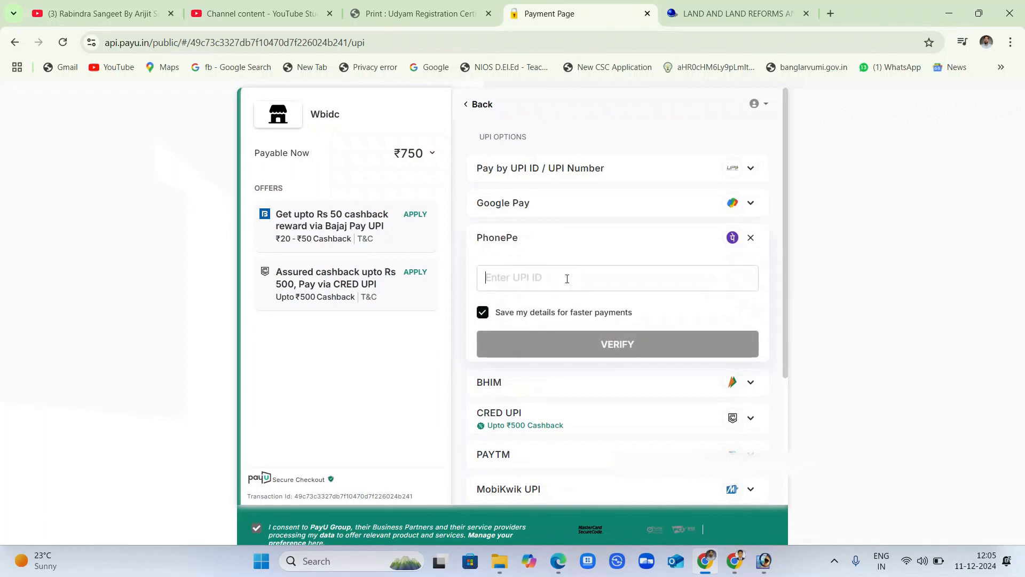
Enter the PhonePe UPI ID, verify it and send the ₹750 payment request.
scroll(568, 278, "down", 3)
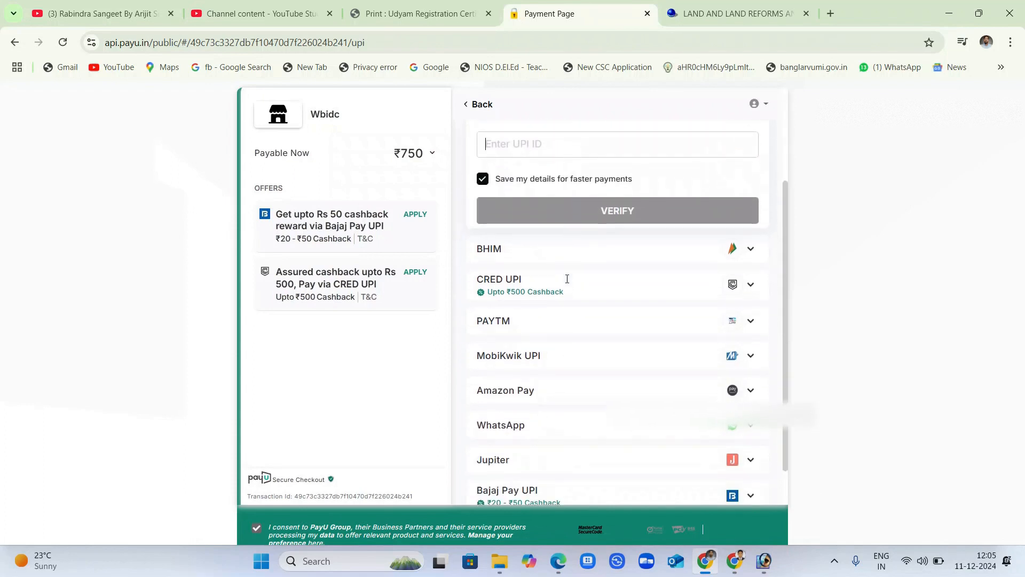
scroll(566, 284, "up", 3)
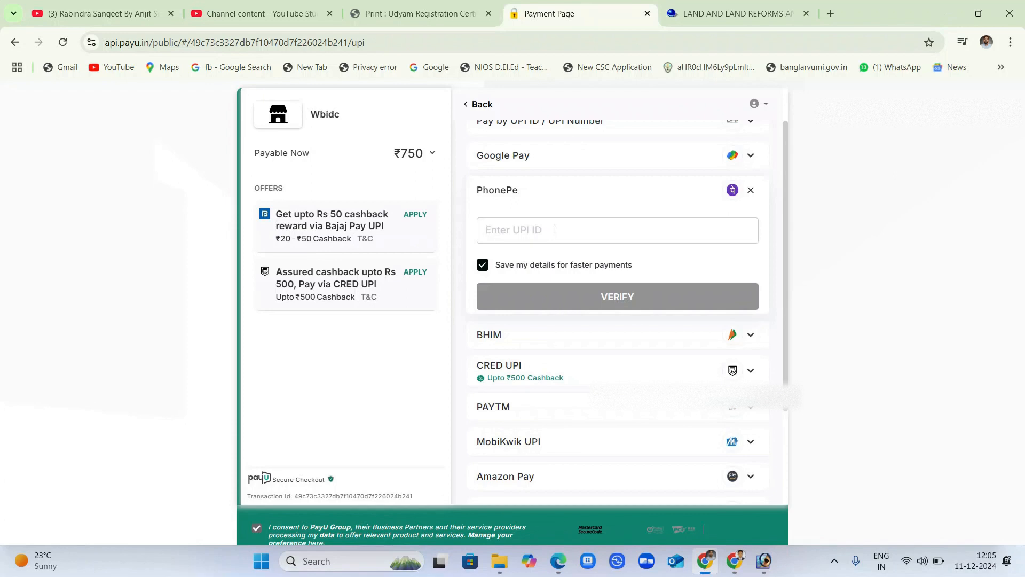
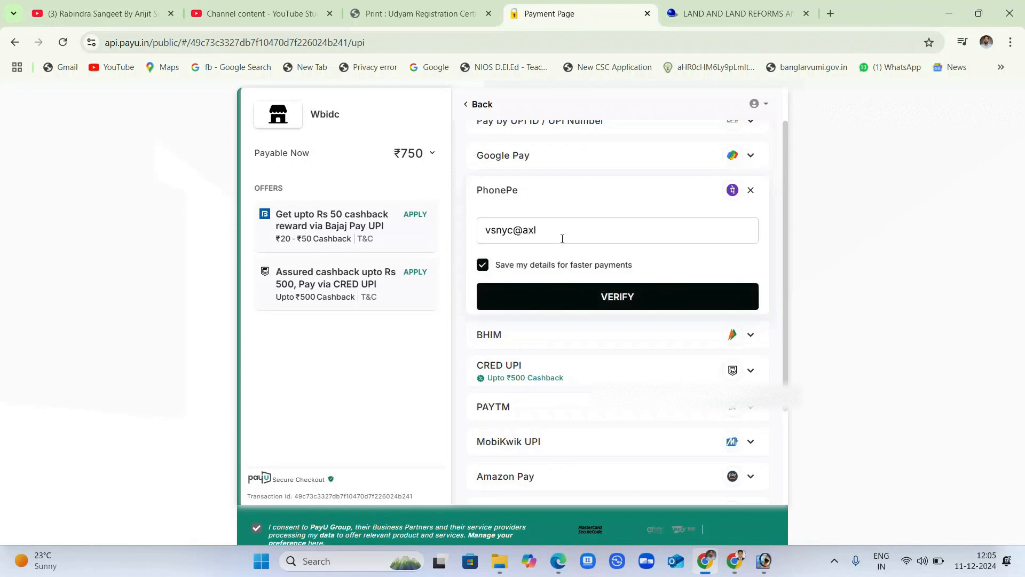
left_click(635, 295)
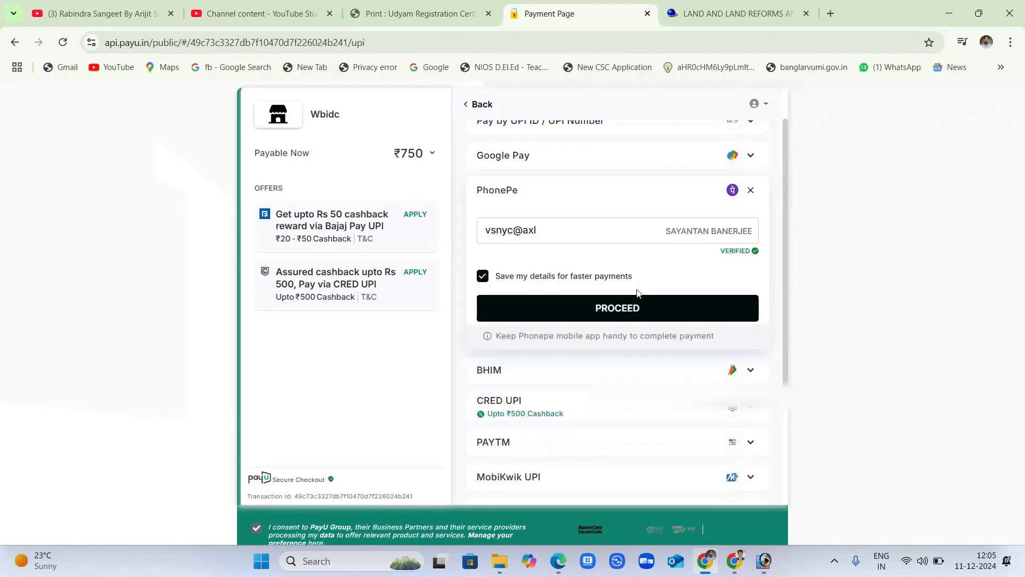
left_click(642, 308)
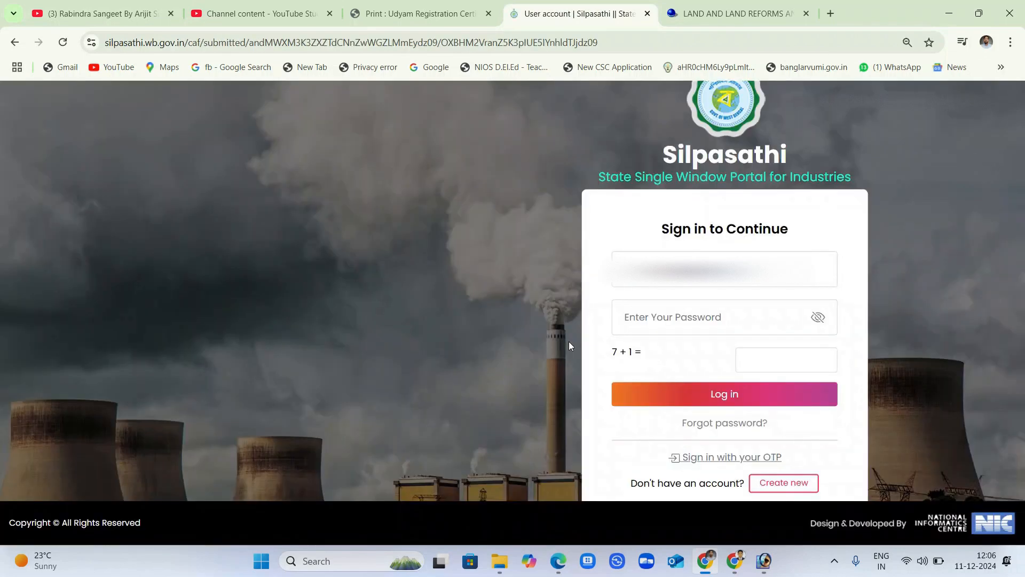
Sign back in with the account username and password, revealing the password to check it.
left_click(714, 279)
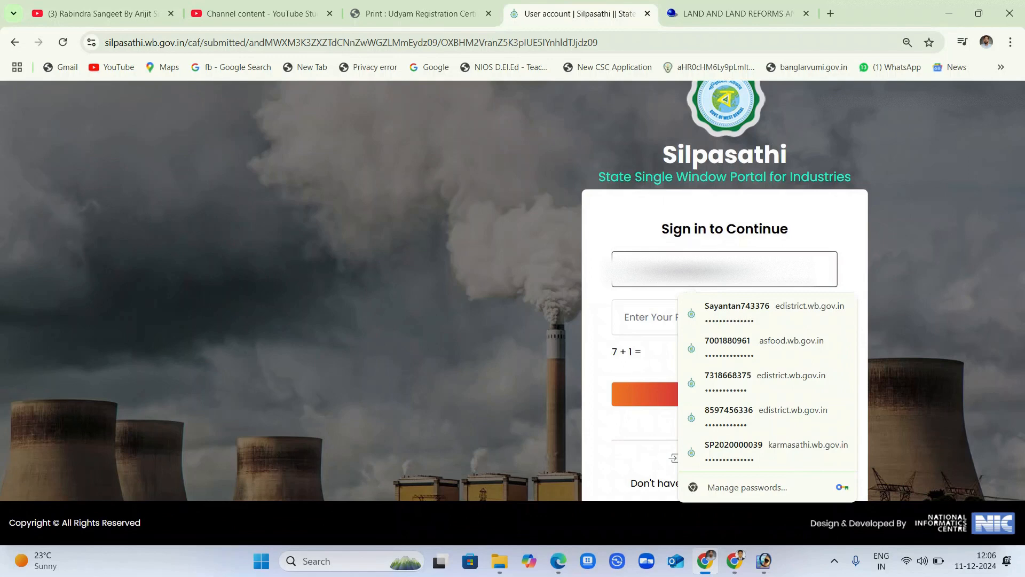
type("9")
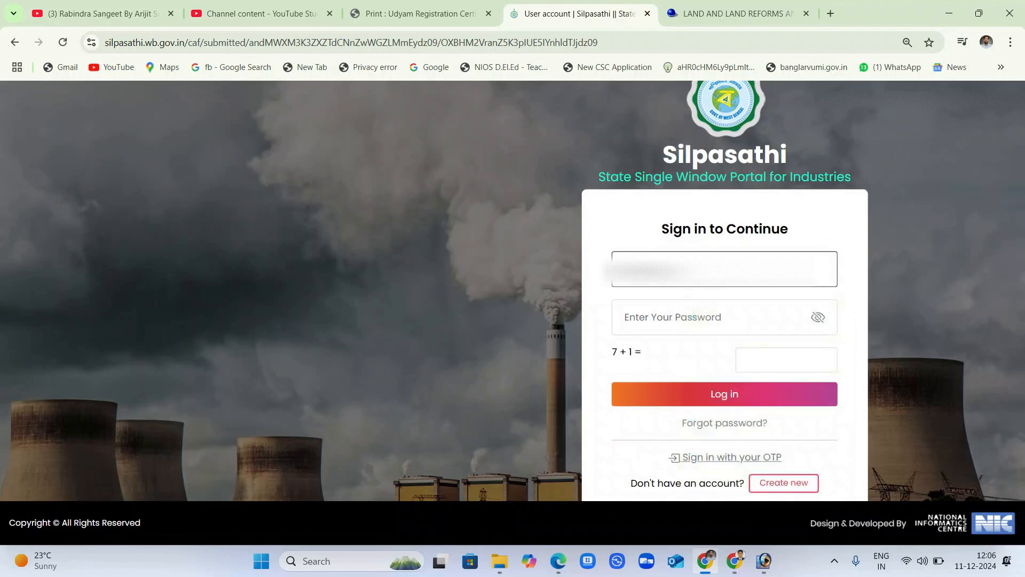
type("70")
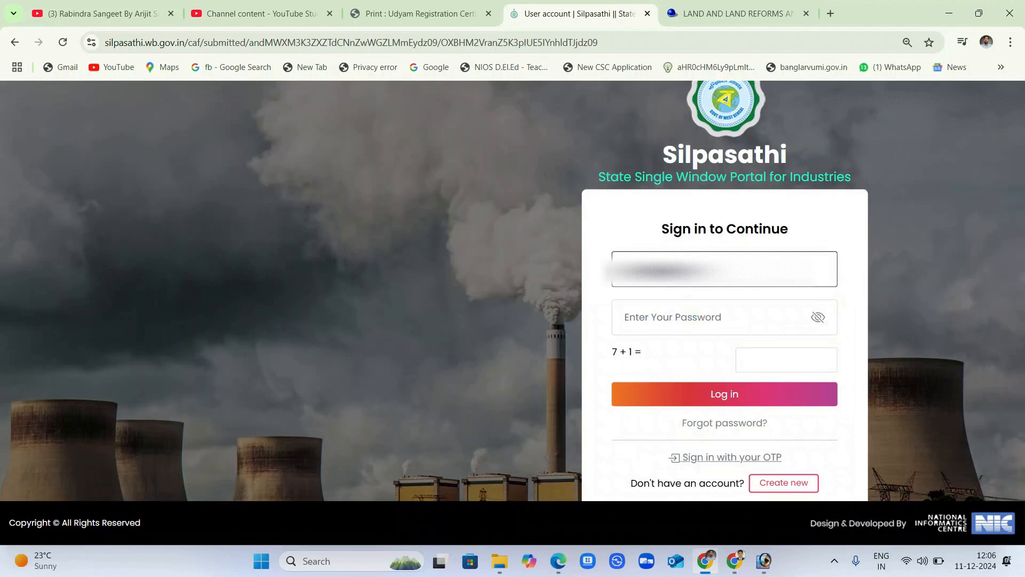
key("Tab")
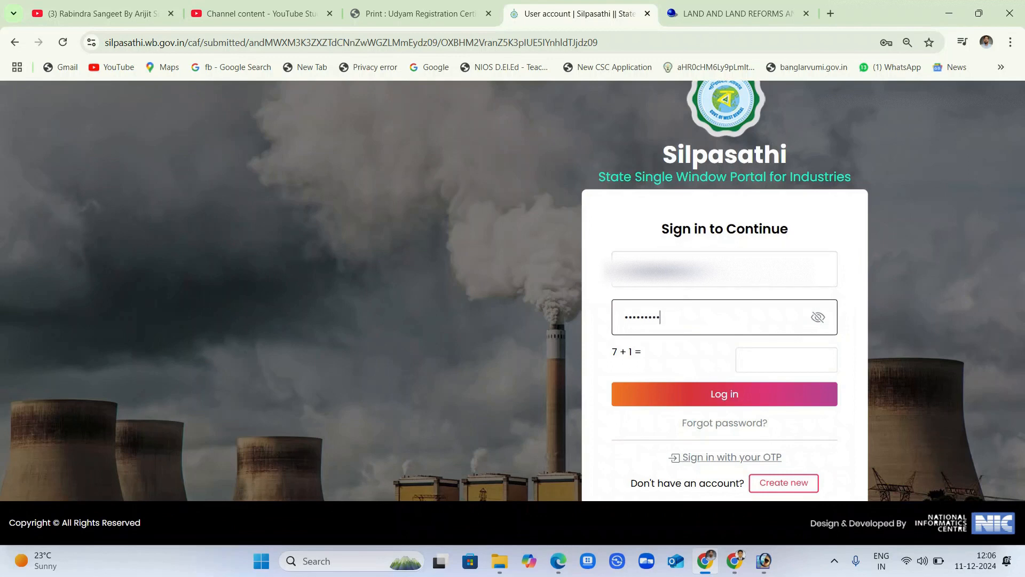
left_click(817, 317)
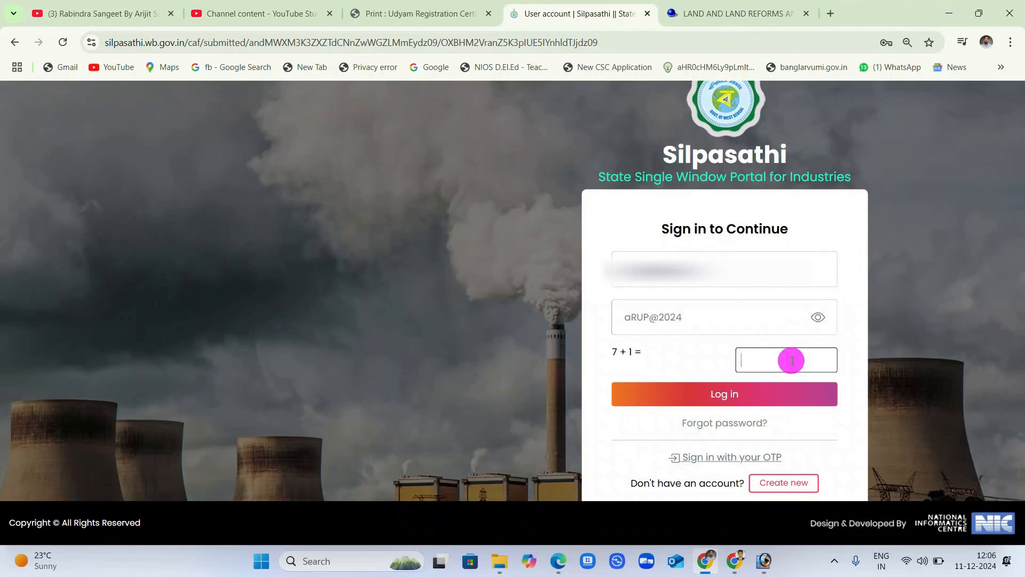
left_click(793, 394)
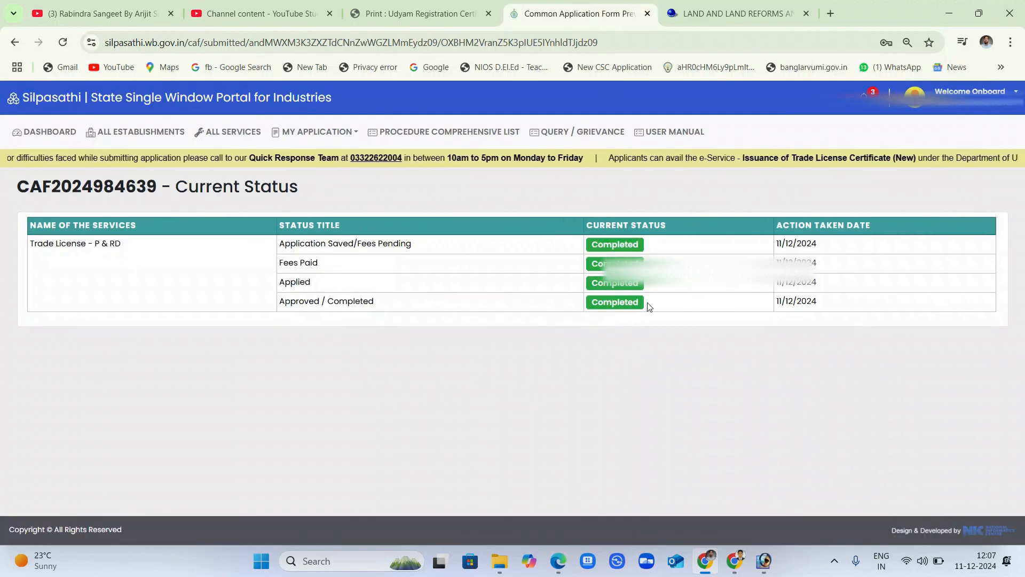
From the dashboard, download the Form 11 trade licence certificate so it opens as a PDF.
left_click(45, 131)
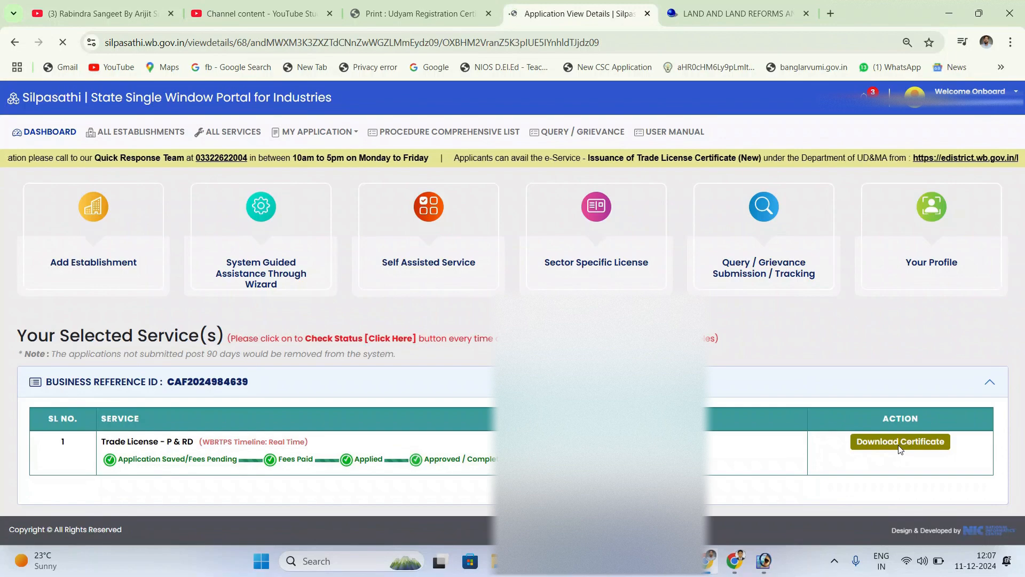
scroll(709, 354, "down", 3)
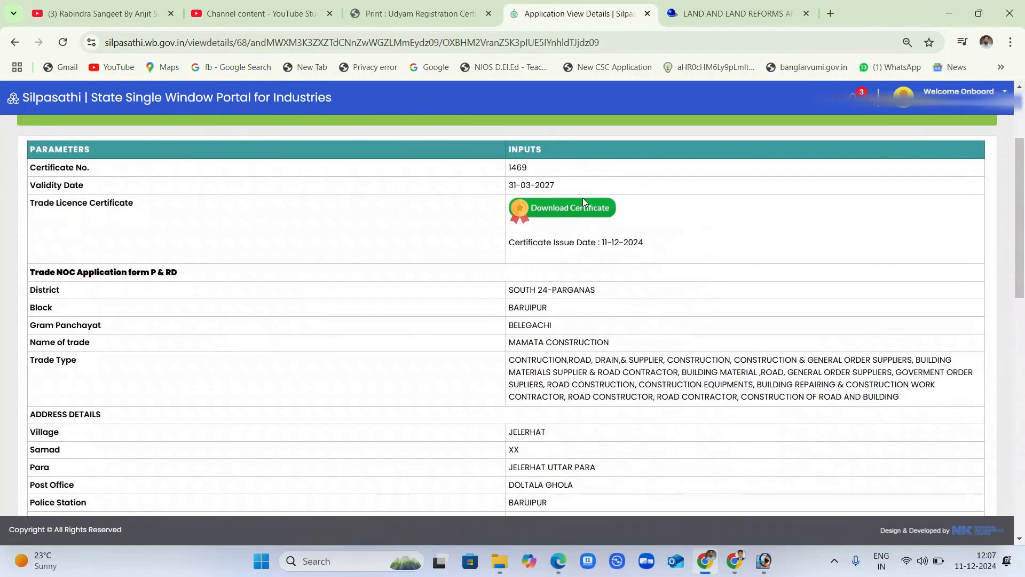
left_click(583, 206)
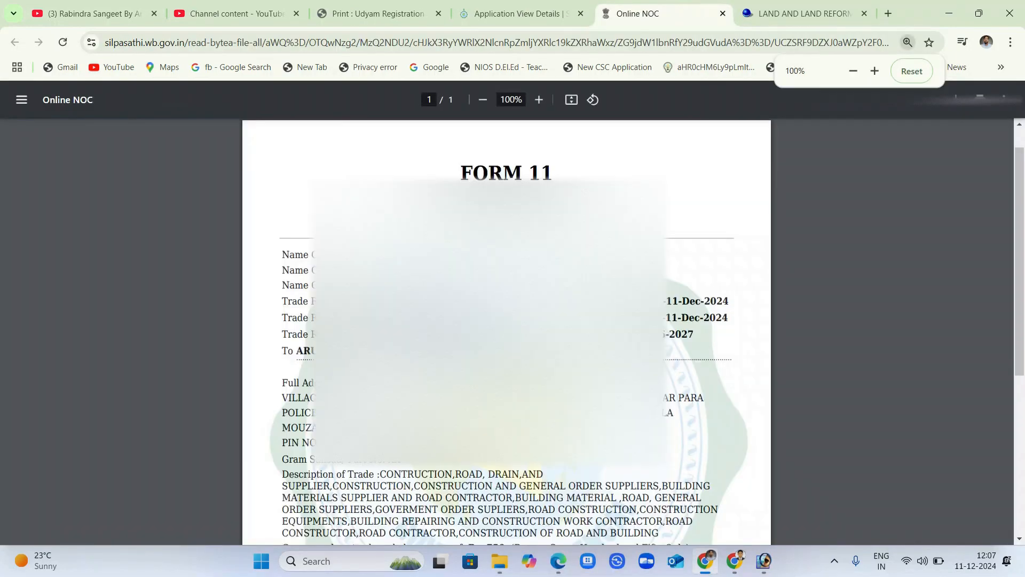
scroll(506, 331, "down", 5)
scroll(506, 331, "up", 5)
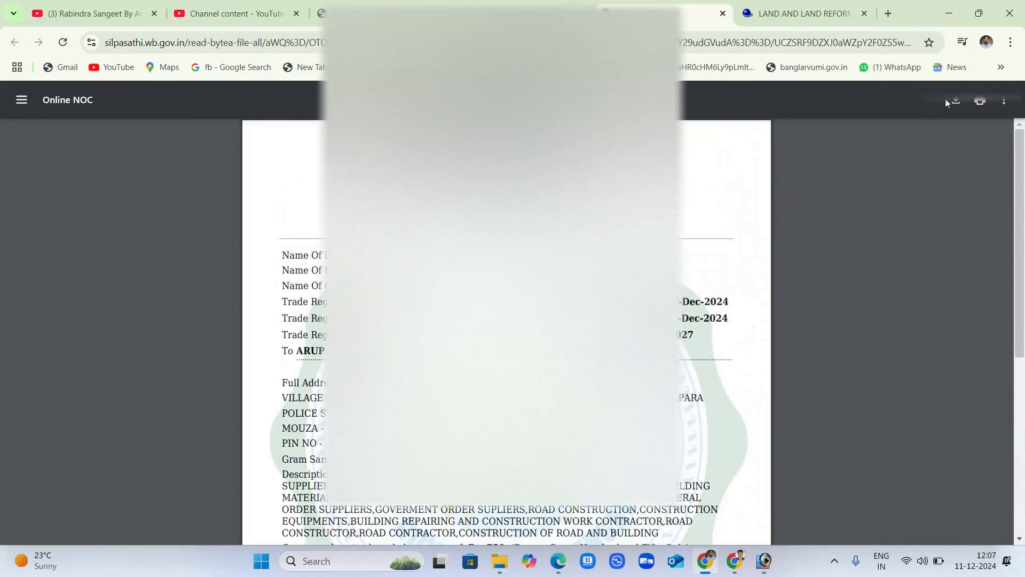
Save the certificate as the PDF file 'Online NOC' using the Save as PDF destination.
left_click(979, 100)
left_click(767, 118)
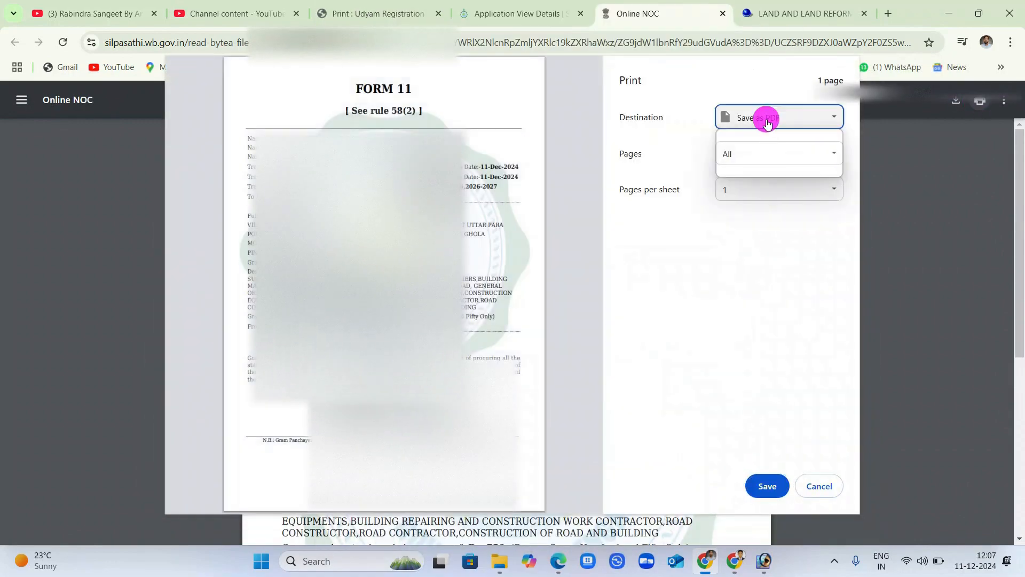
left_click(766, 119)
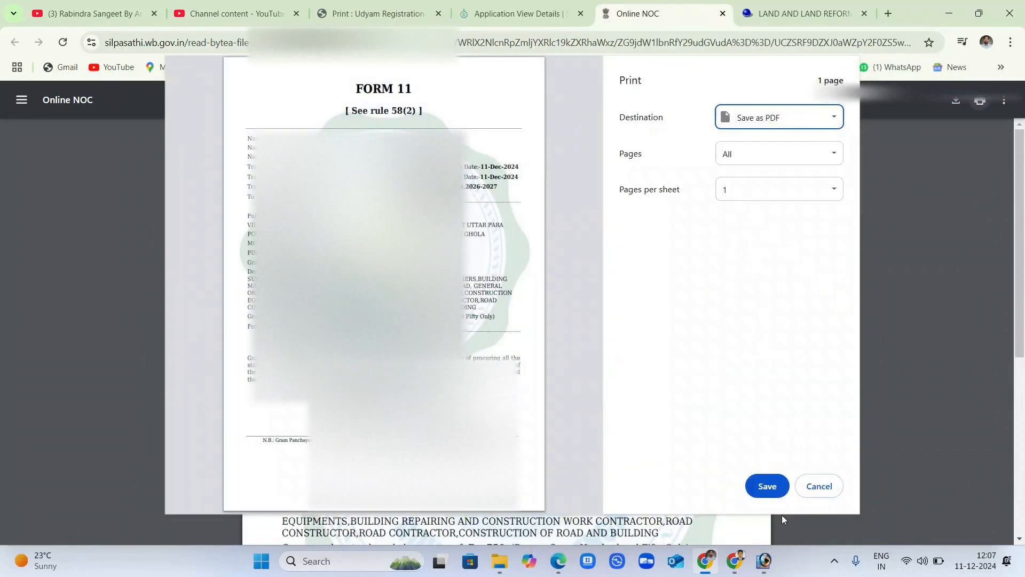
left_click(769, 486)
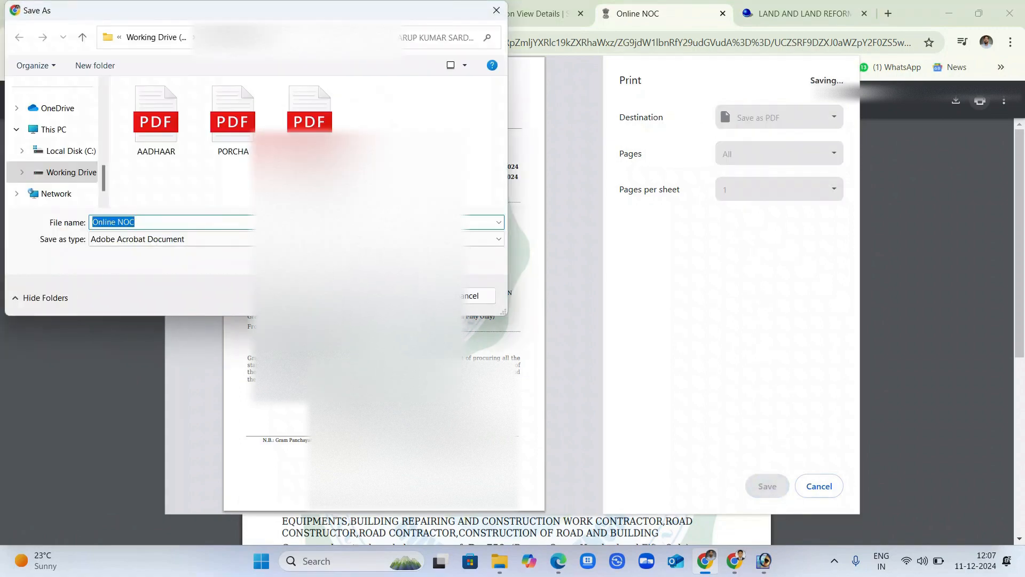
key("Return")
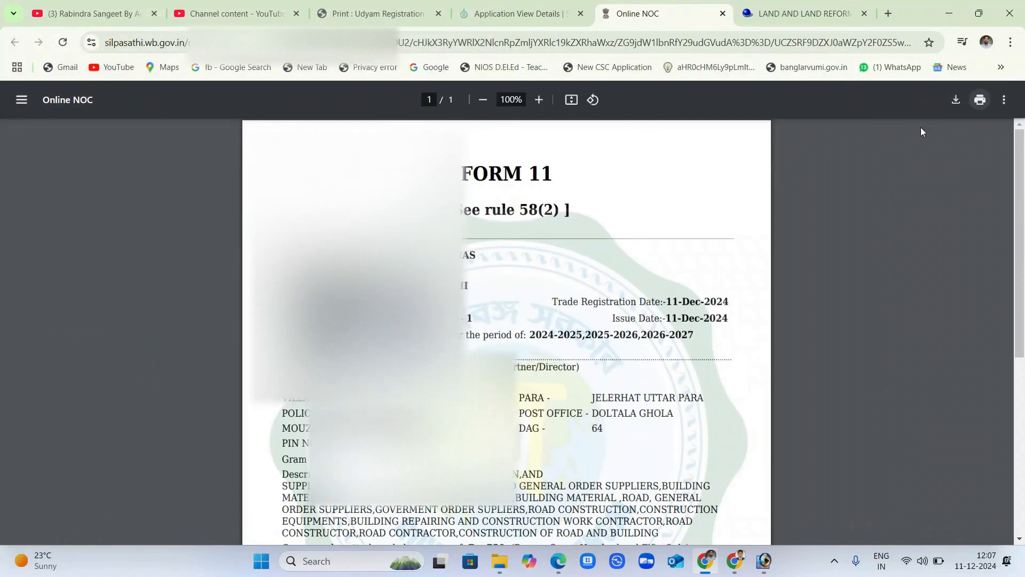
Print to the HP Ink Tank 310 series with scaling set to Fit to printable area.
left_click(983, 101)
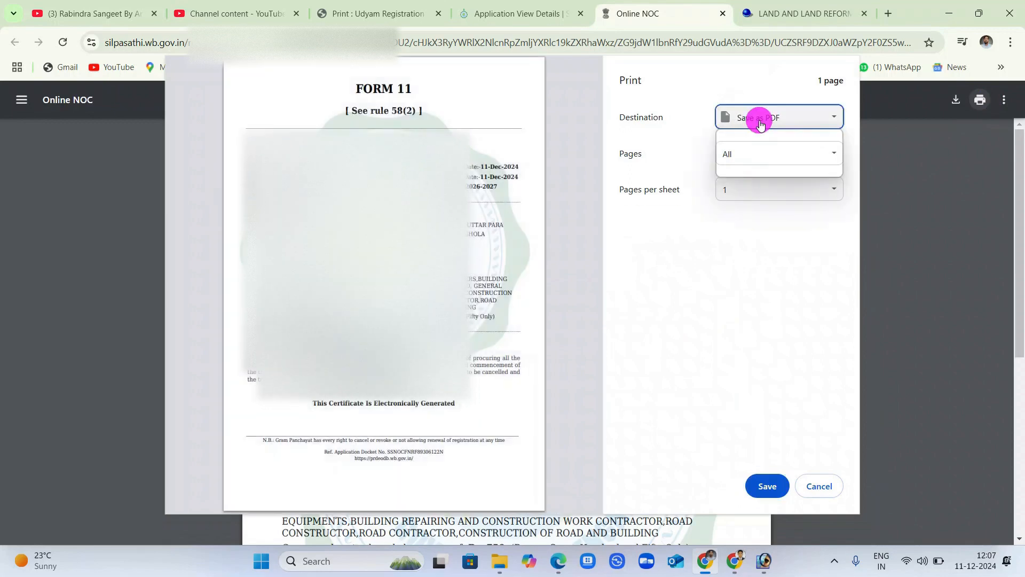
left_click(724, 116)
left_click(769, 139)
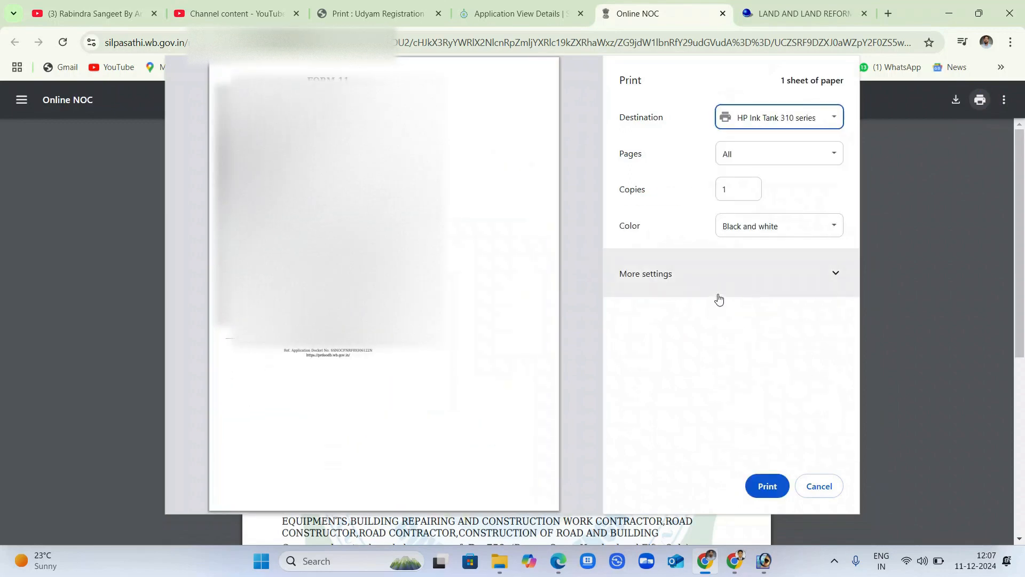
left_click(721, 288)
scroll(753, 331, "down", 2)
left_click(755, 346)
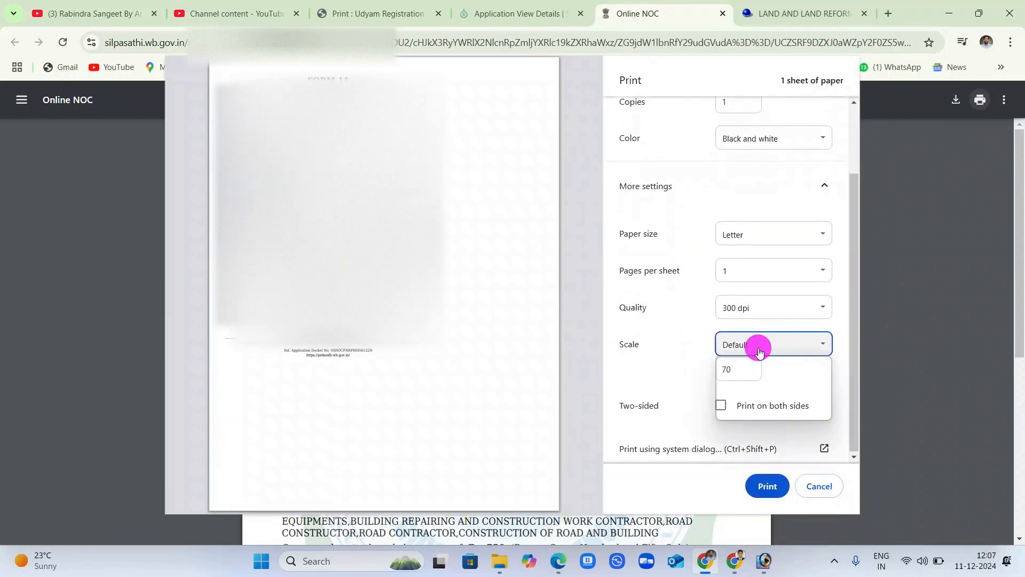
left_click(750, 380)
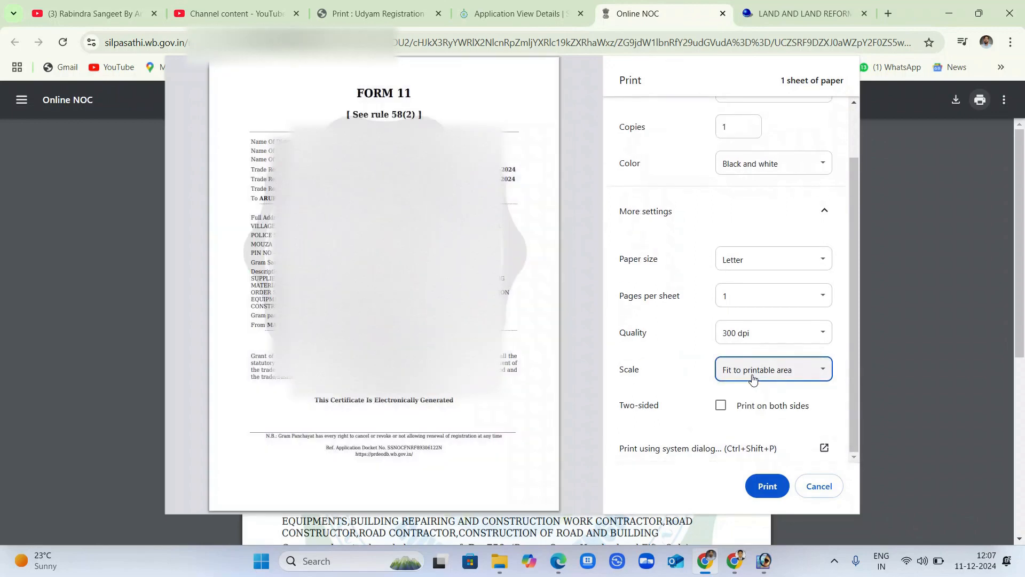
Set A4 paper, colour mode and 600 dpi quality, then print the certificate.
left_click(764, 259)
left_click(747, 344)
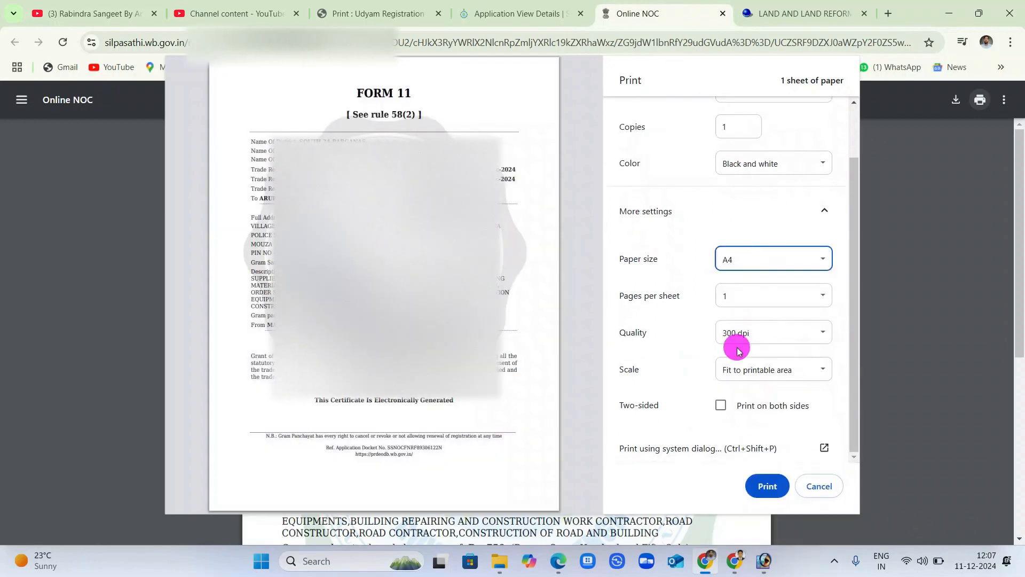
left_click(750, 174)
left_click(749, 195)
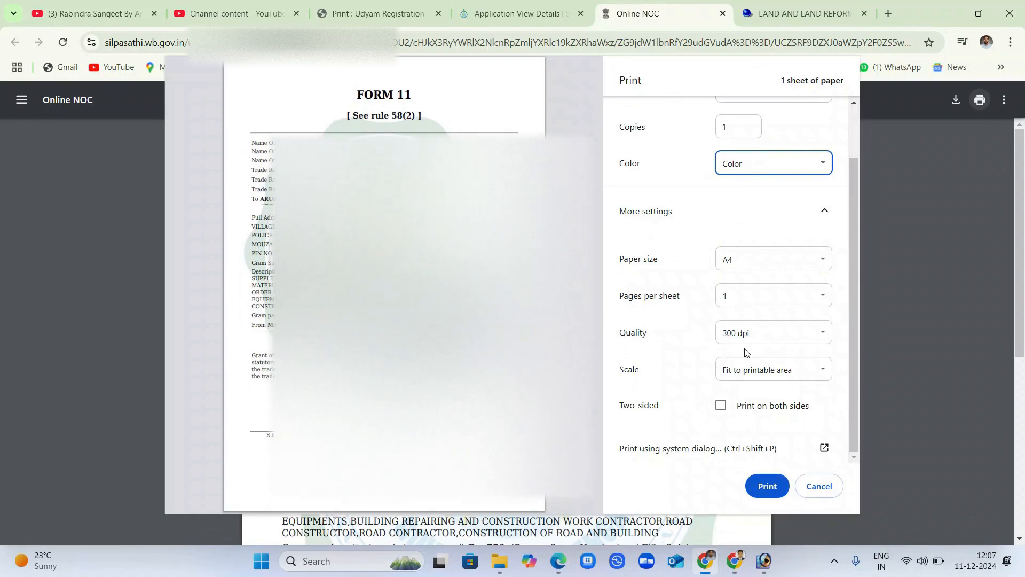
left_click(749, 335)
left_click(736, 369)
left_click(767, 486)
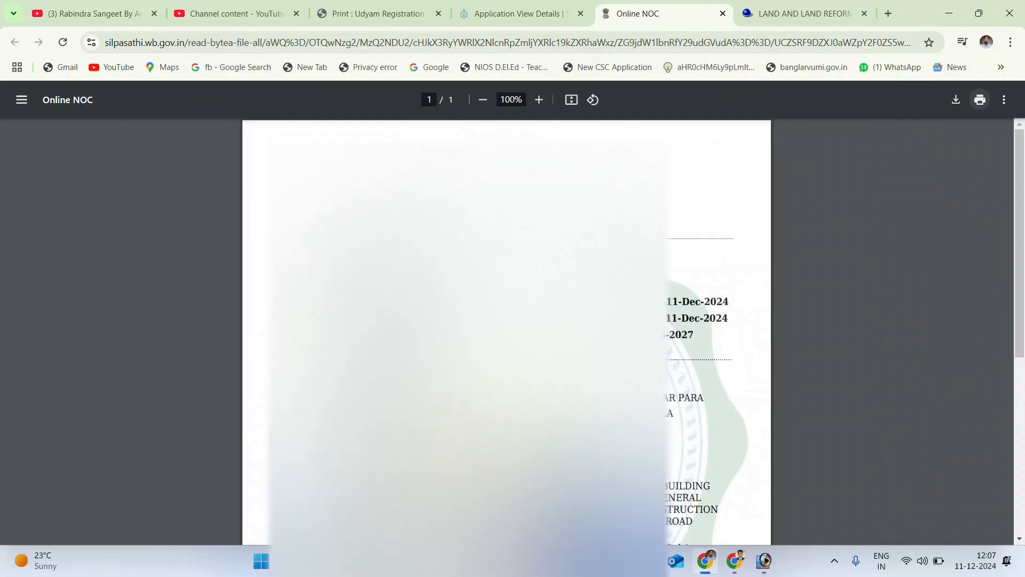
Look over the Online NOC certificate, then close the LAND AND LAND REFORMS tab.
scroll(508, 321, "down", 3)
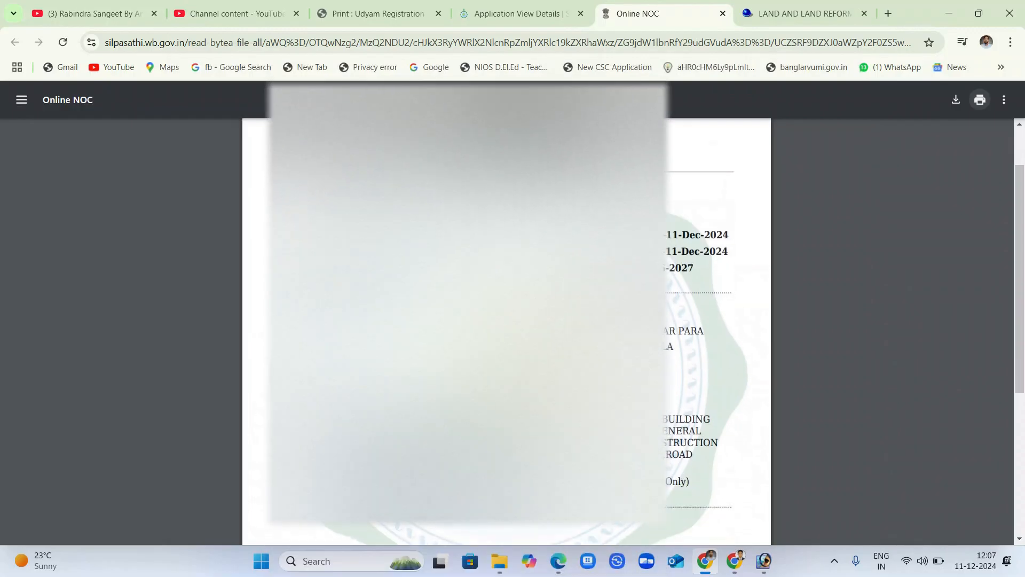
scroll(508, 321, "down", 3)
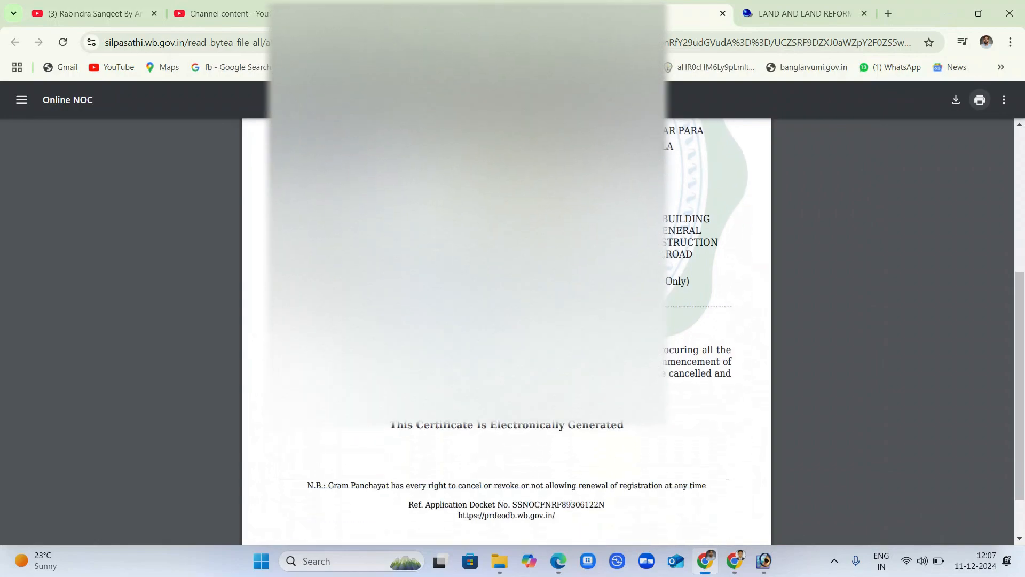
scroll(508, 320, "up", 2)
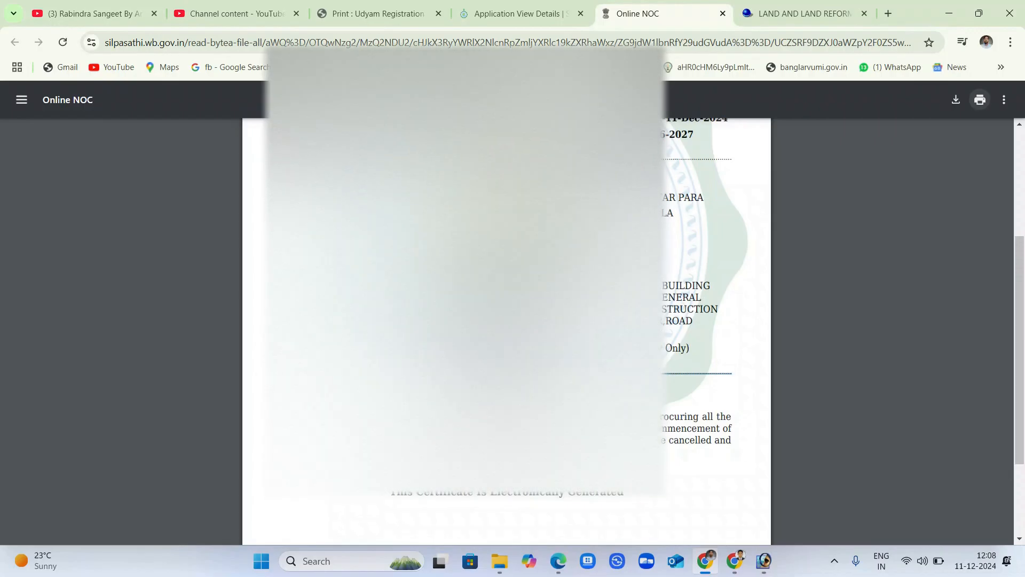
scroll(507, 332, "up", 3)
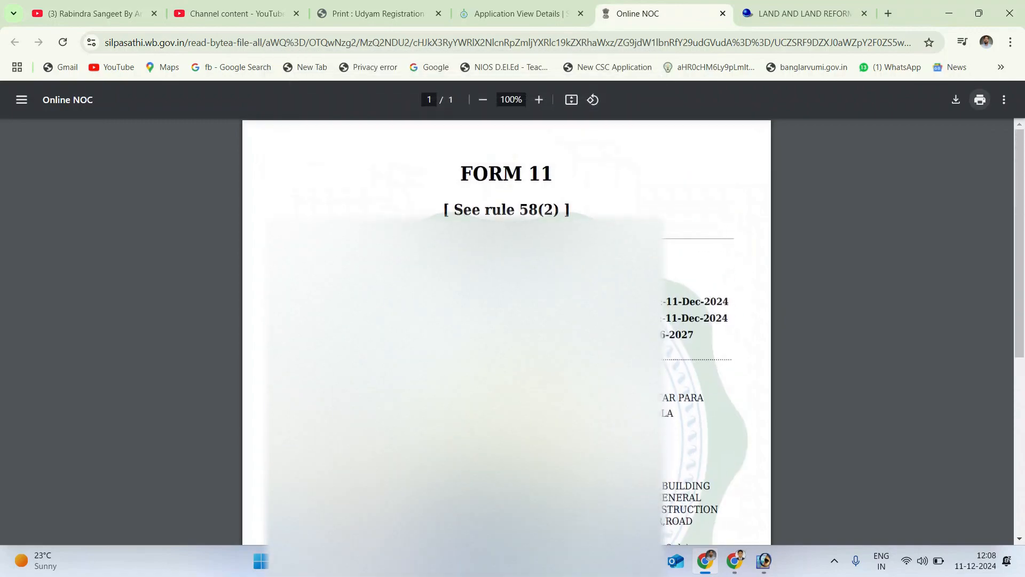
scroll(507, 331, "down", 3)
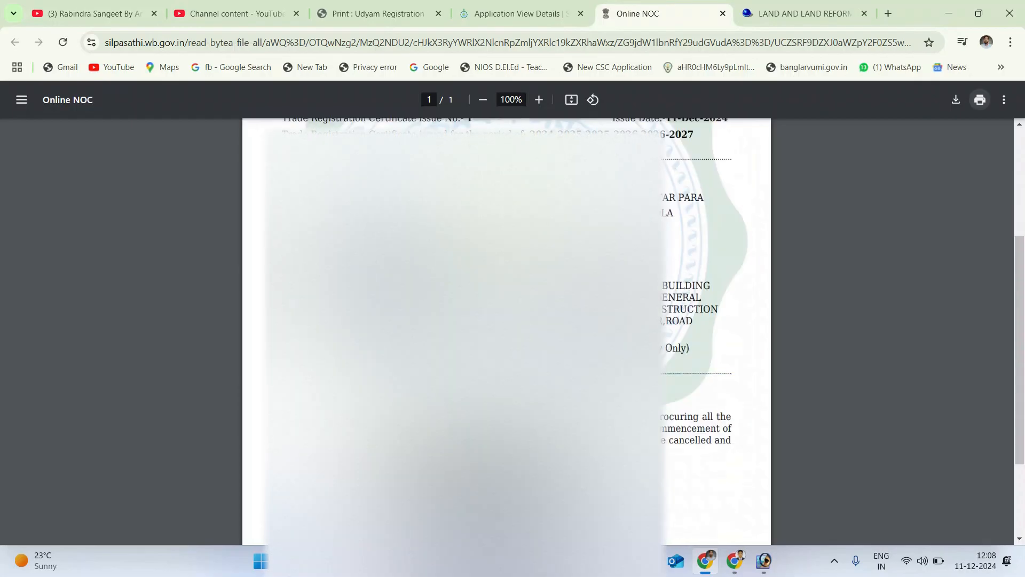
scroll(507, 331, "up", 3)
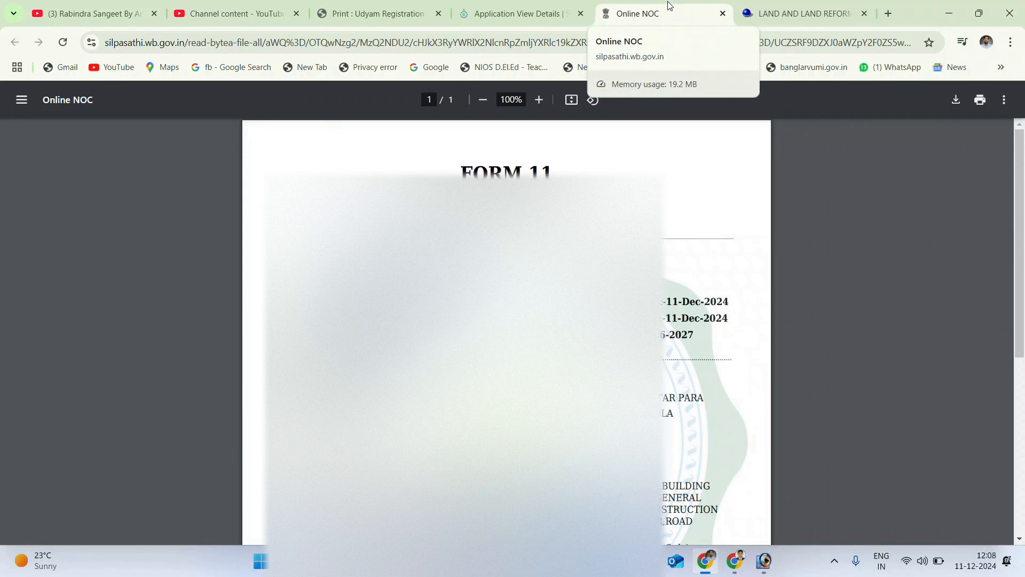
left_click(843, 12)
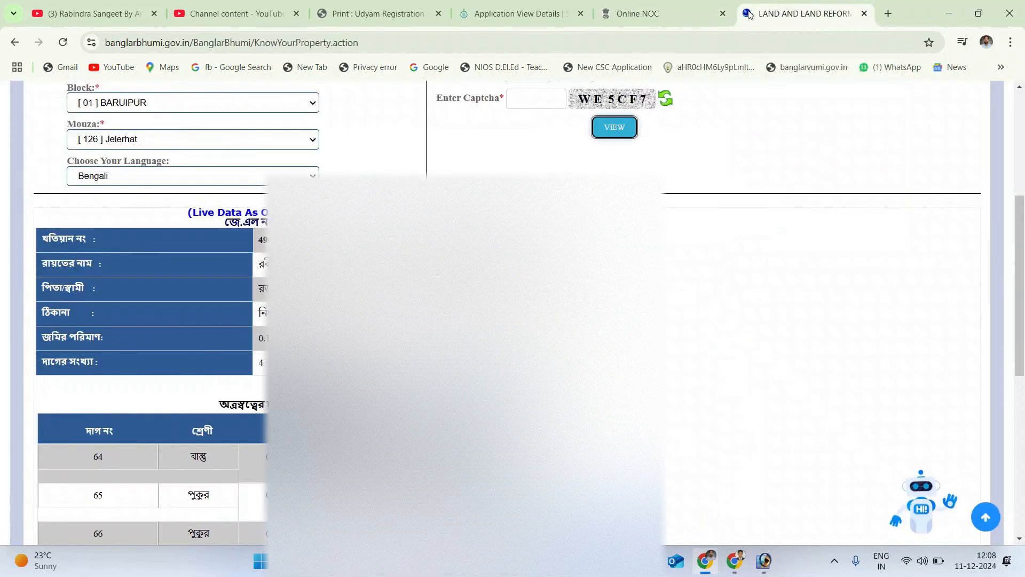
left_click(865, 12)
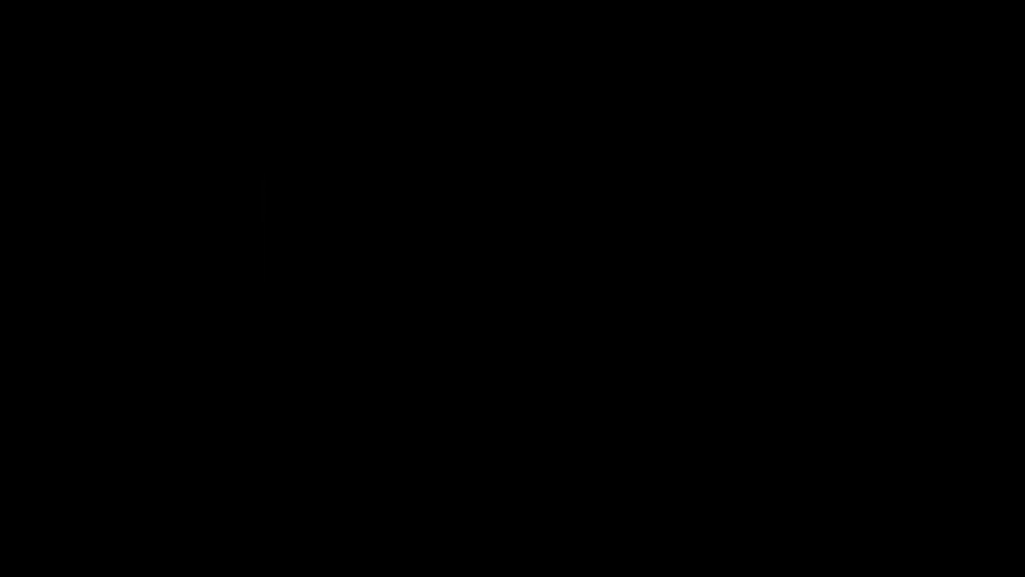